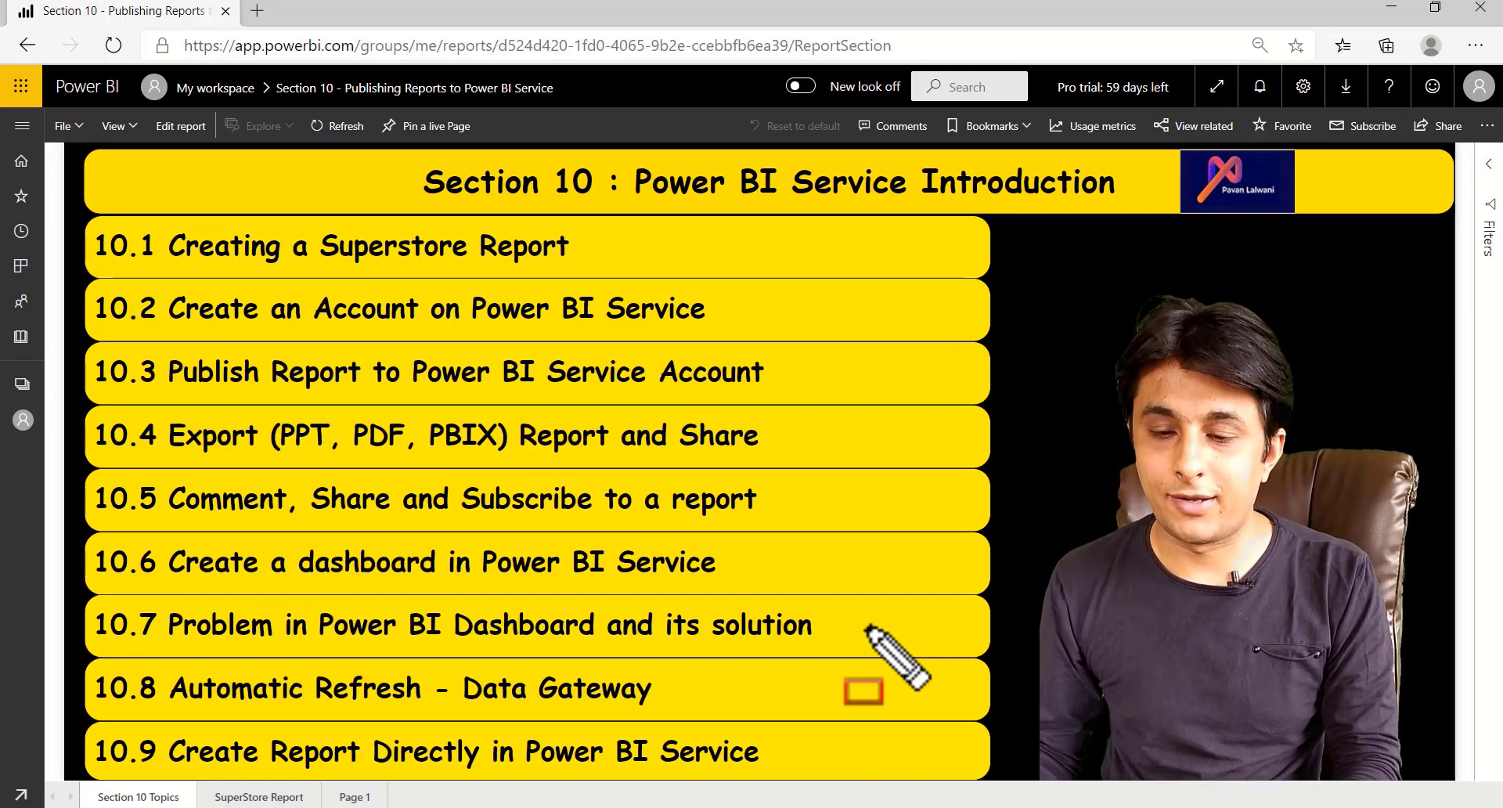
pyautogui.moveTo(169, 662); pyautogui.dragTo(427, 714)
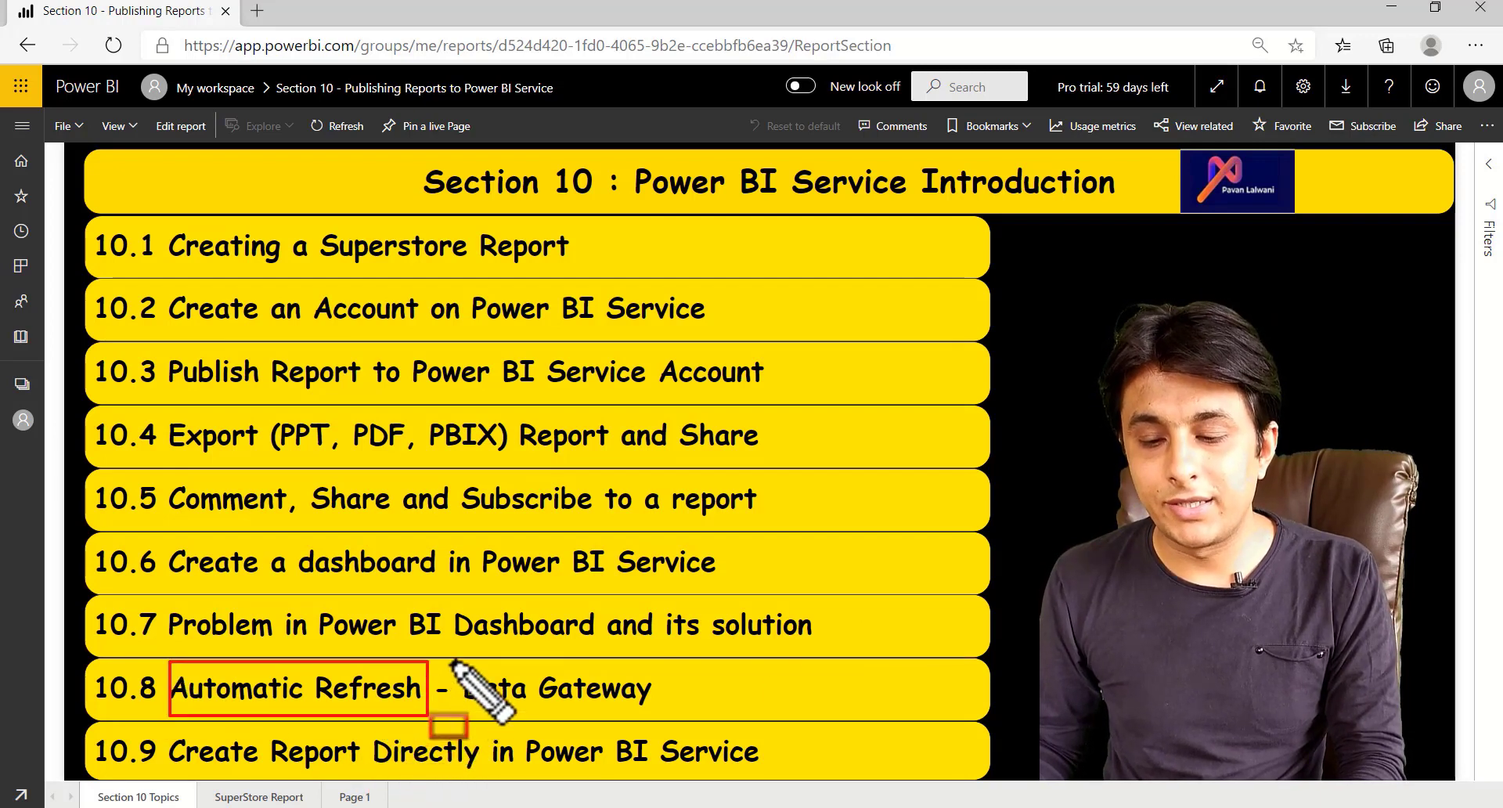
pyautogui.moveTo(453, 661); pyautogui.dragTo(670, 714)
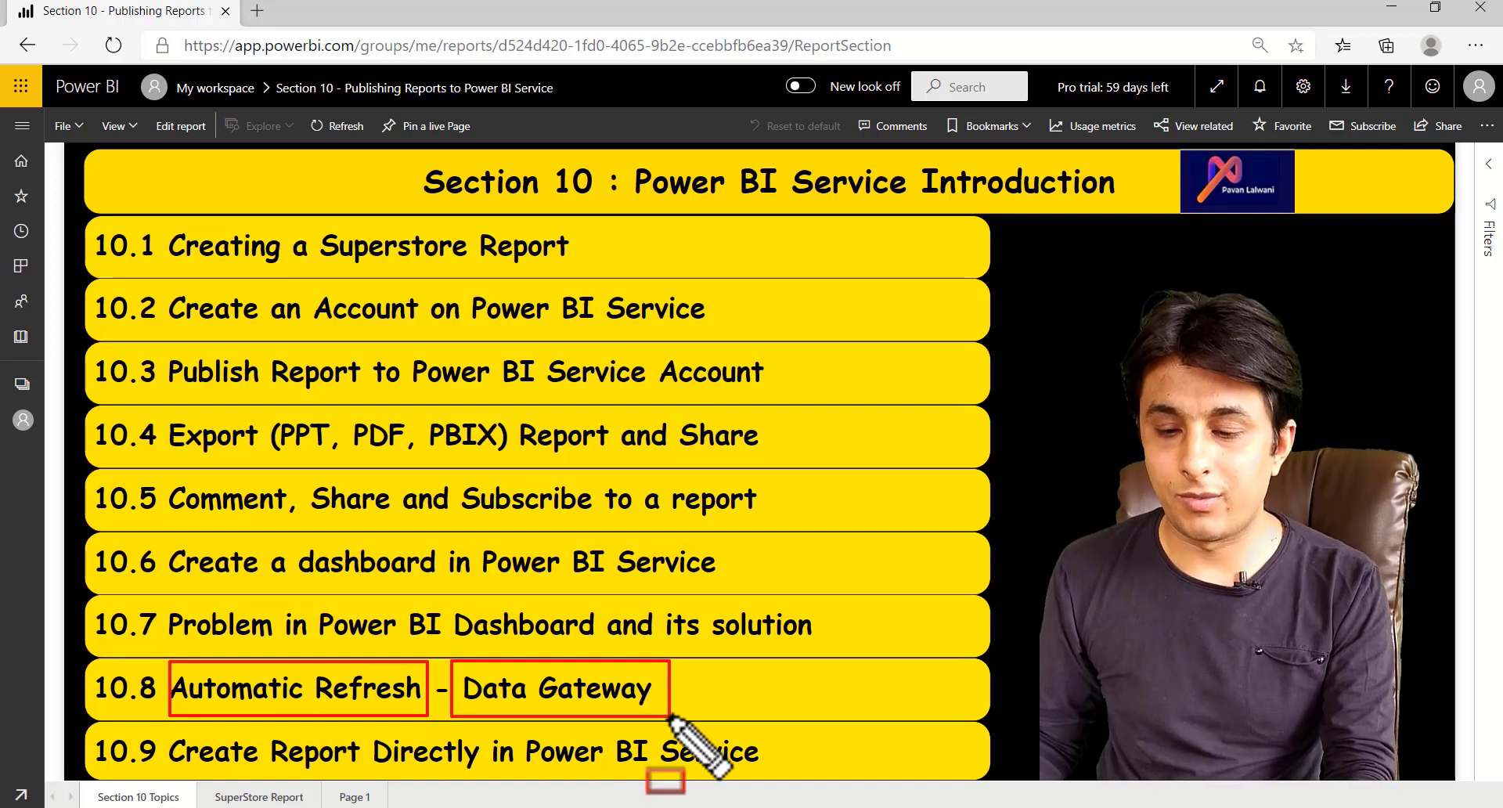
pyautogui.press('Escape')
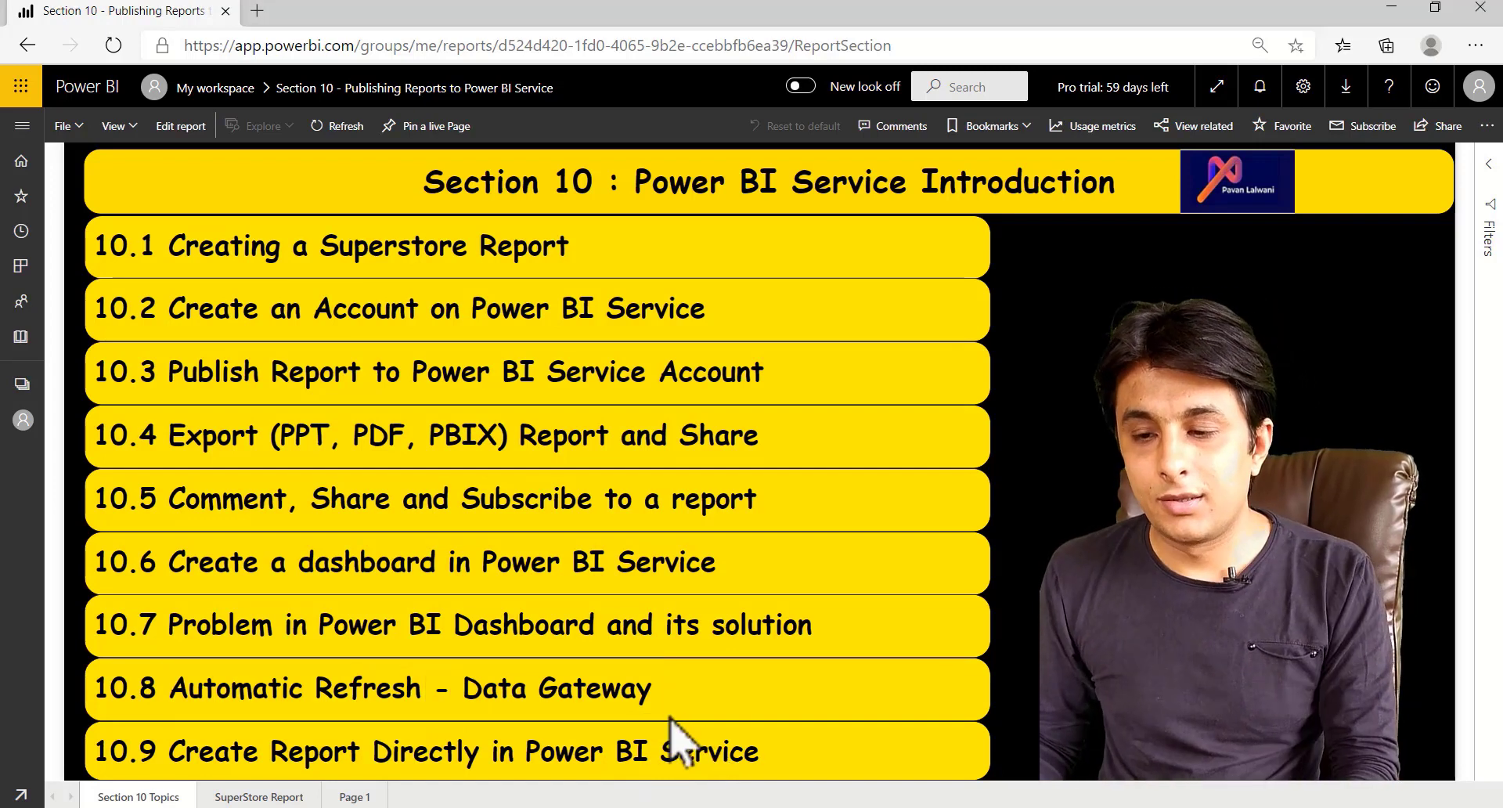
# Step: Open My workspace and look over its list of reports
pyautogui.click(18, 429)
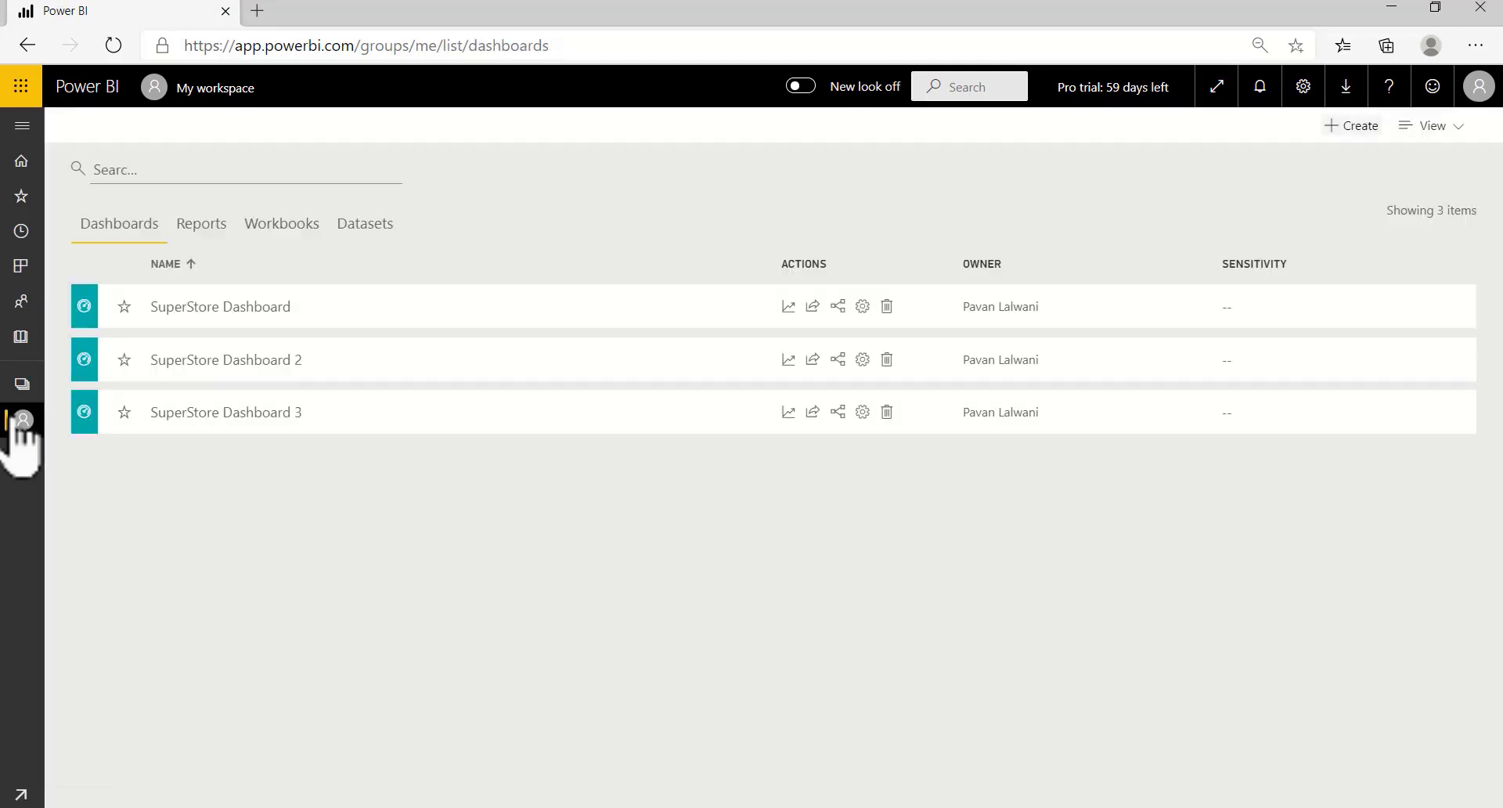
pyautogui.click(204, 225)
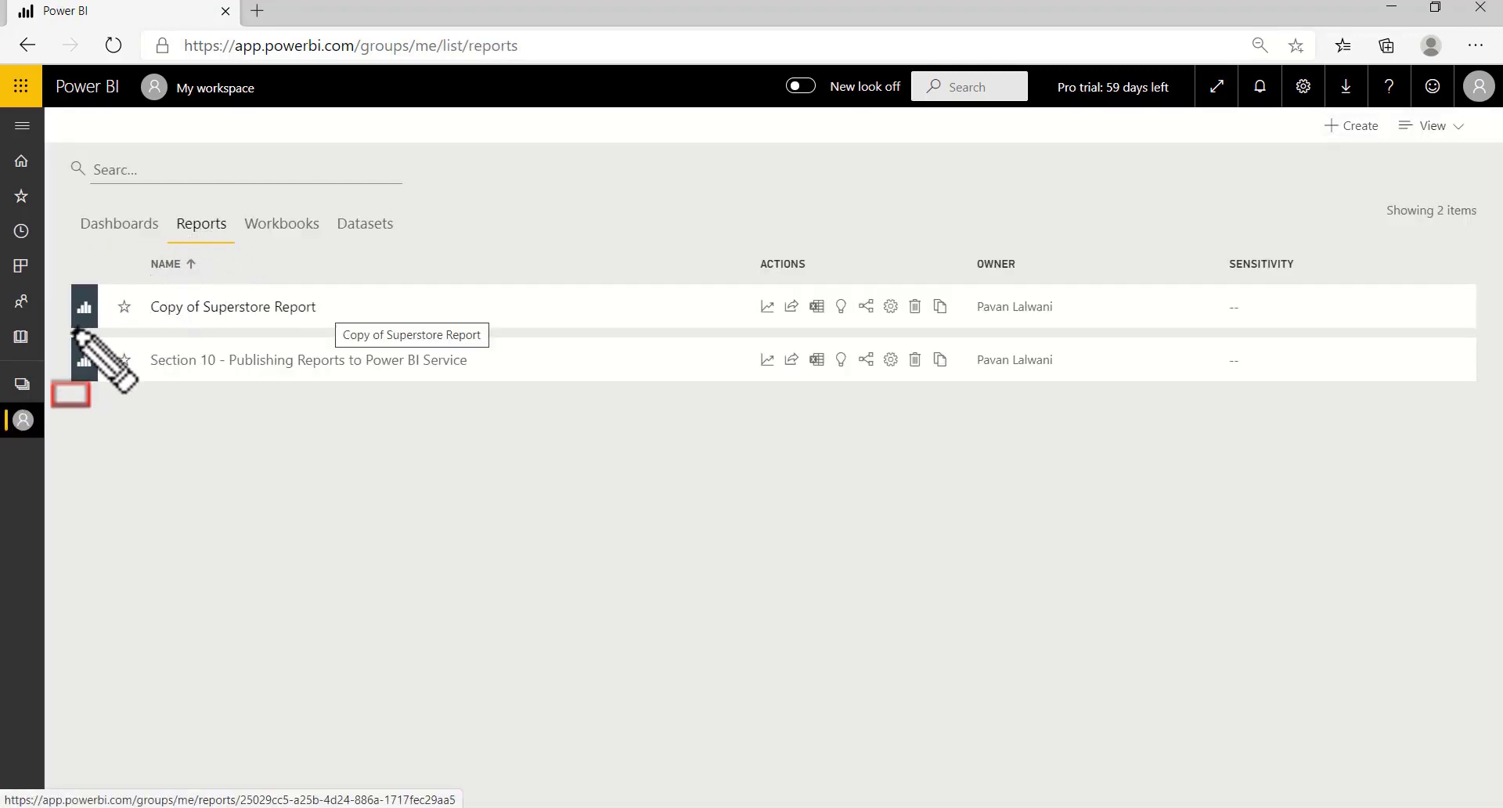
pyautogui.moveTo(450, 394); pyautogui.dragTo(515, 391)
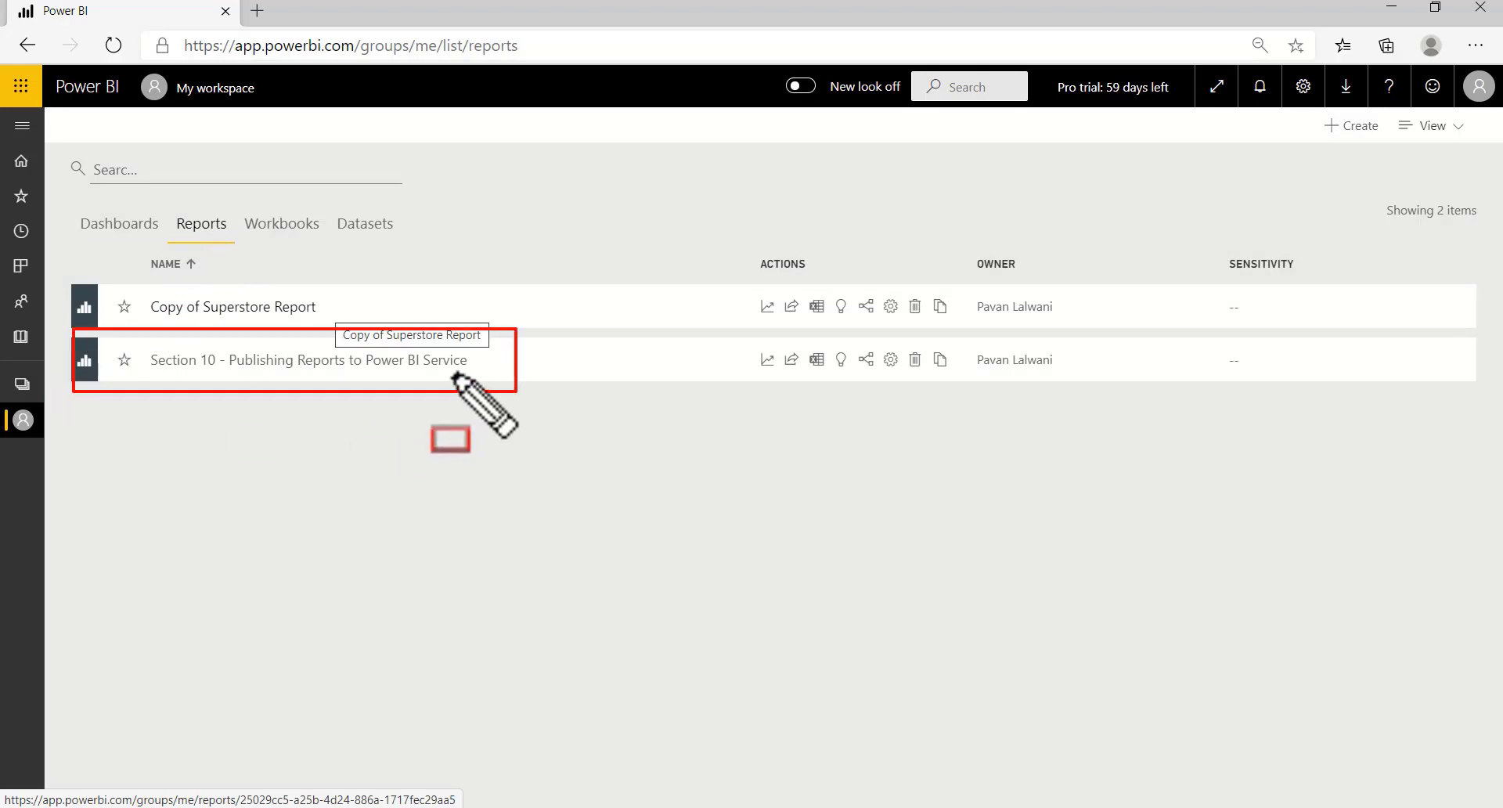
pyautogui.moveTo(82, 271)
pyautogui.mouseDown()
pyautogui.moveTo(338, 352)
pyautogui.moveTo(363, 329)
pyautogui.mouseUp()
pyautogui.press('Escape')
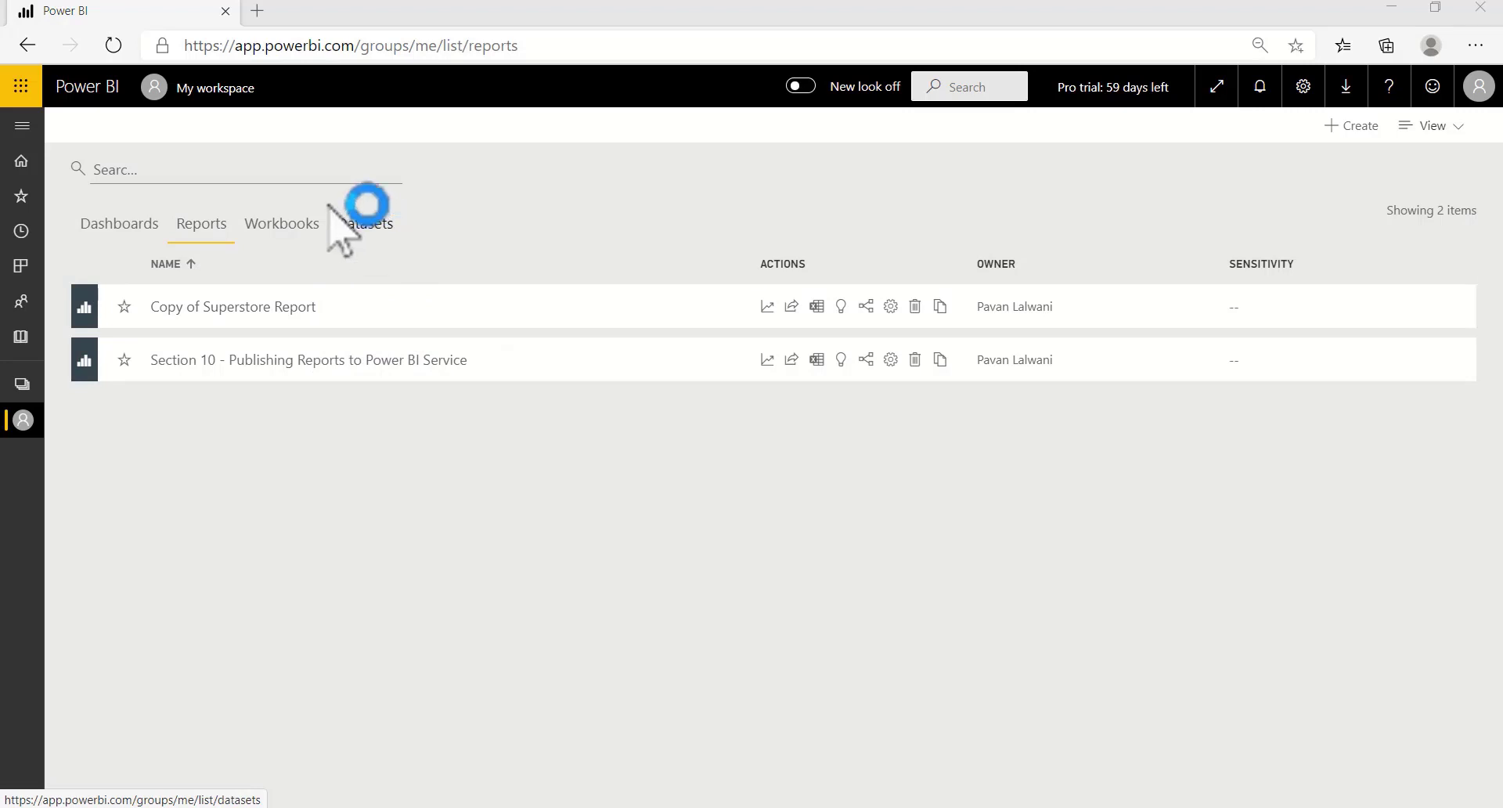
# Step: Show the workspace's datasets and examine the actions and last refresh time of the Section 10 dataset
pyautogui.moveTo(326, 203); pyautogui.dragTo(403, 241)
pyautogui.click(368, 227)
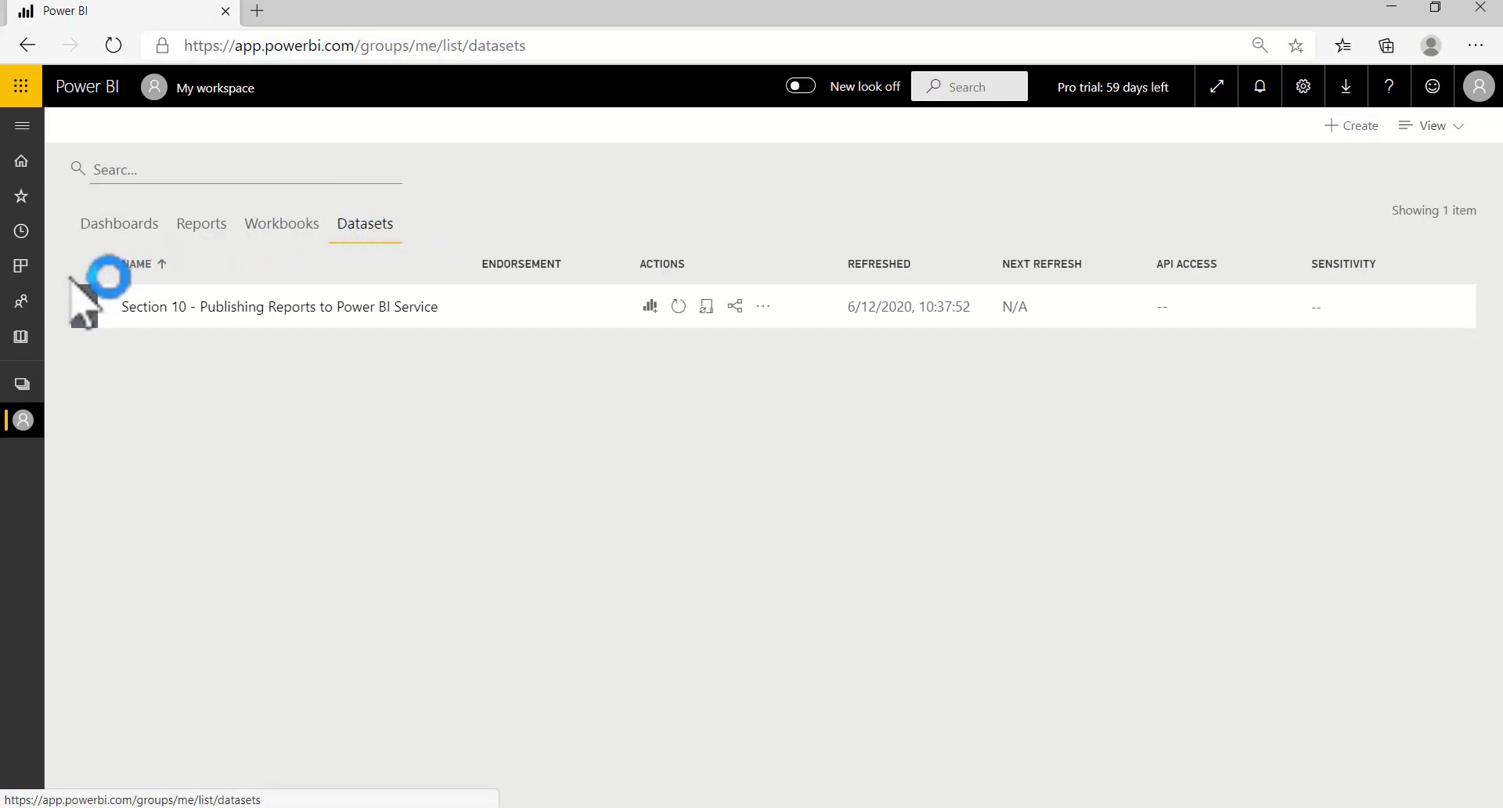
pyautogui.moveTo(68, 277)
pyautogui.mouseDown()
pyautogui.moveTo(124, 334)
pyautogui.moveTo(463, 329)
pyautogui.mouseUp()
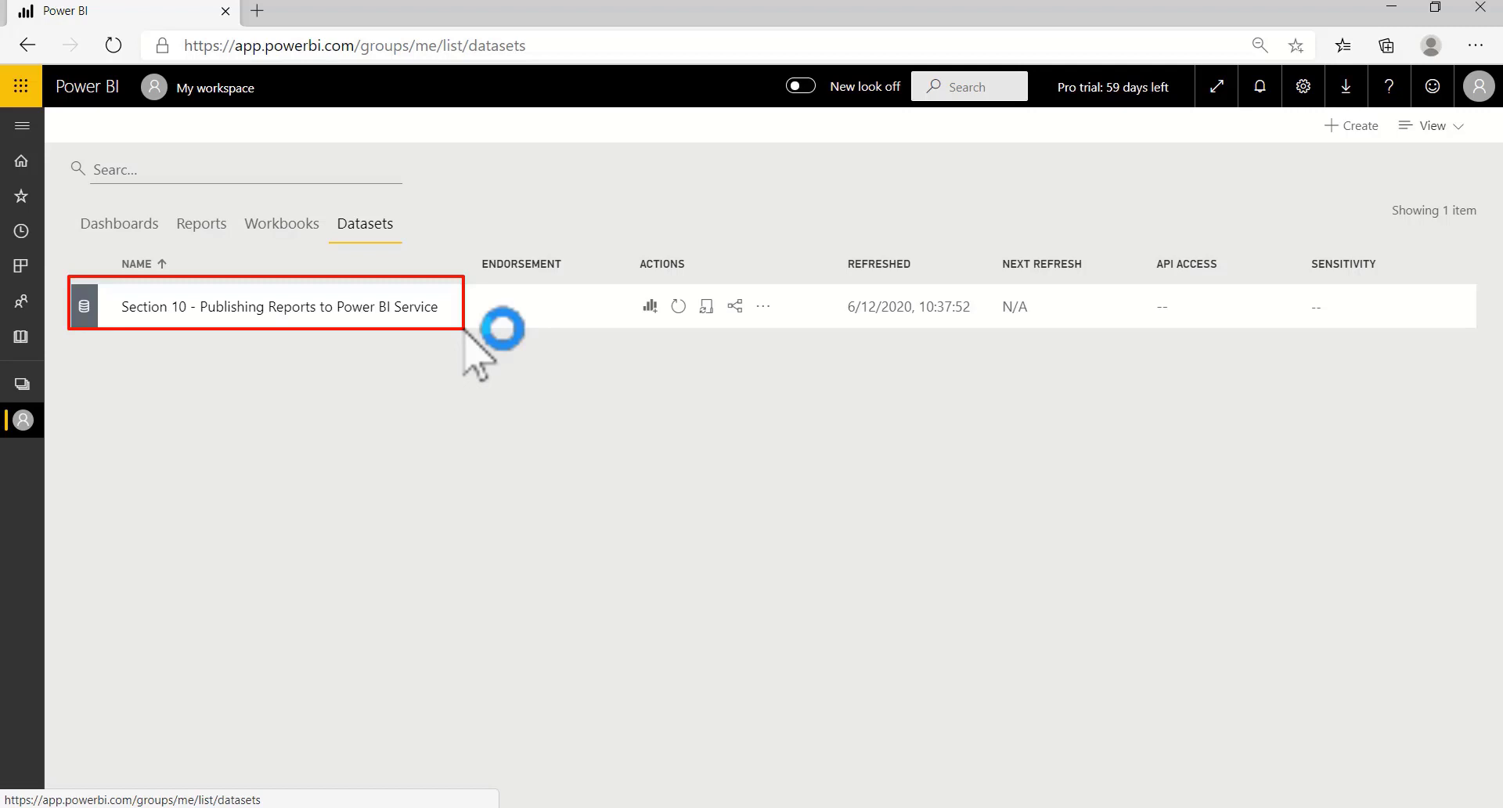
pyautogui.moveTo(620, 250); pyautogui.dragTo(780, 346)
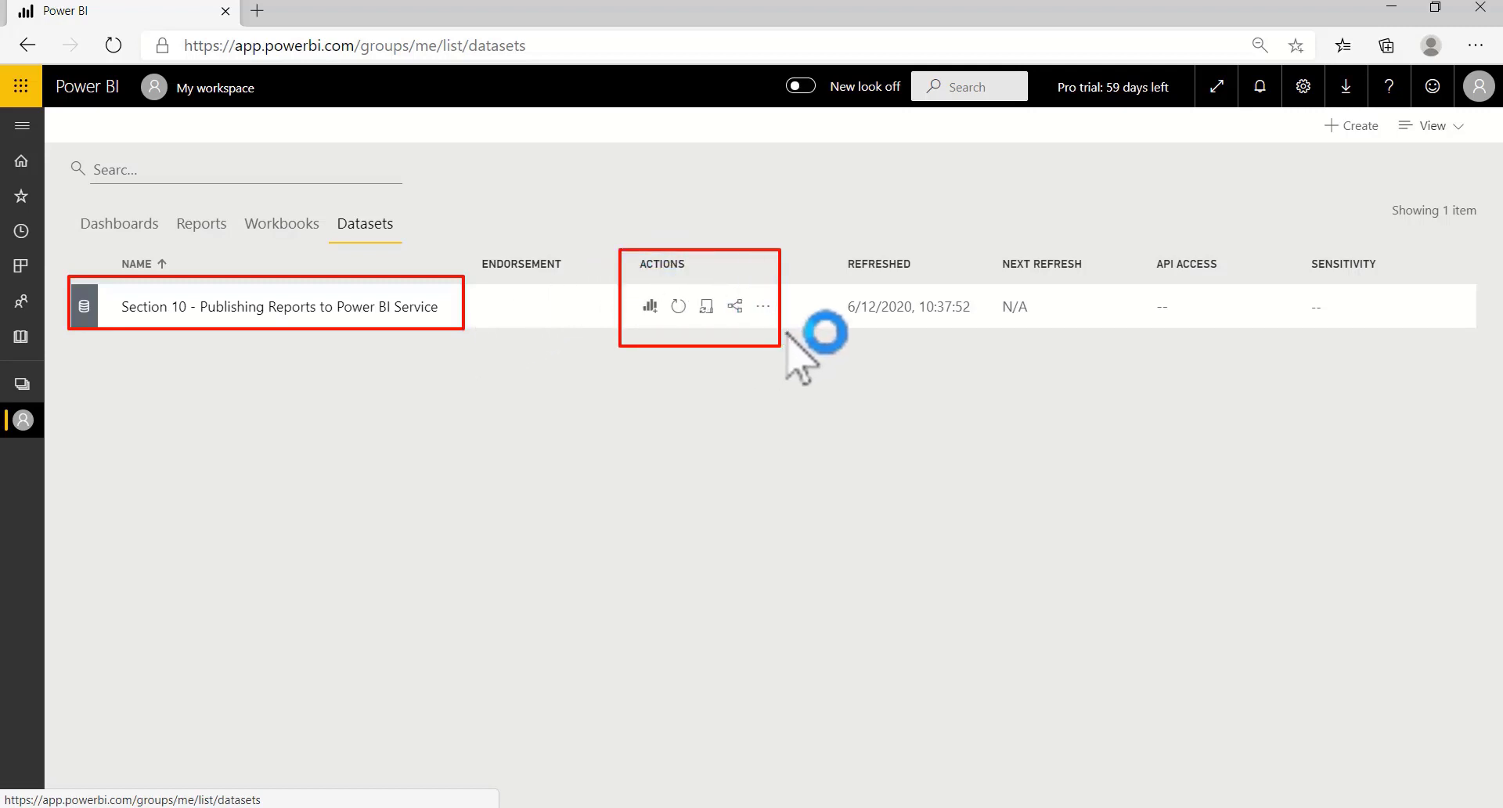
pyautogui.click(828, 250)
pyautogui.moveTo(828, 251); pyautogui.dragTo(980, 336)
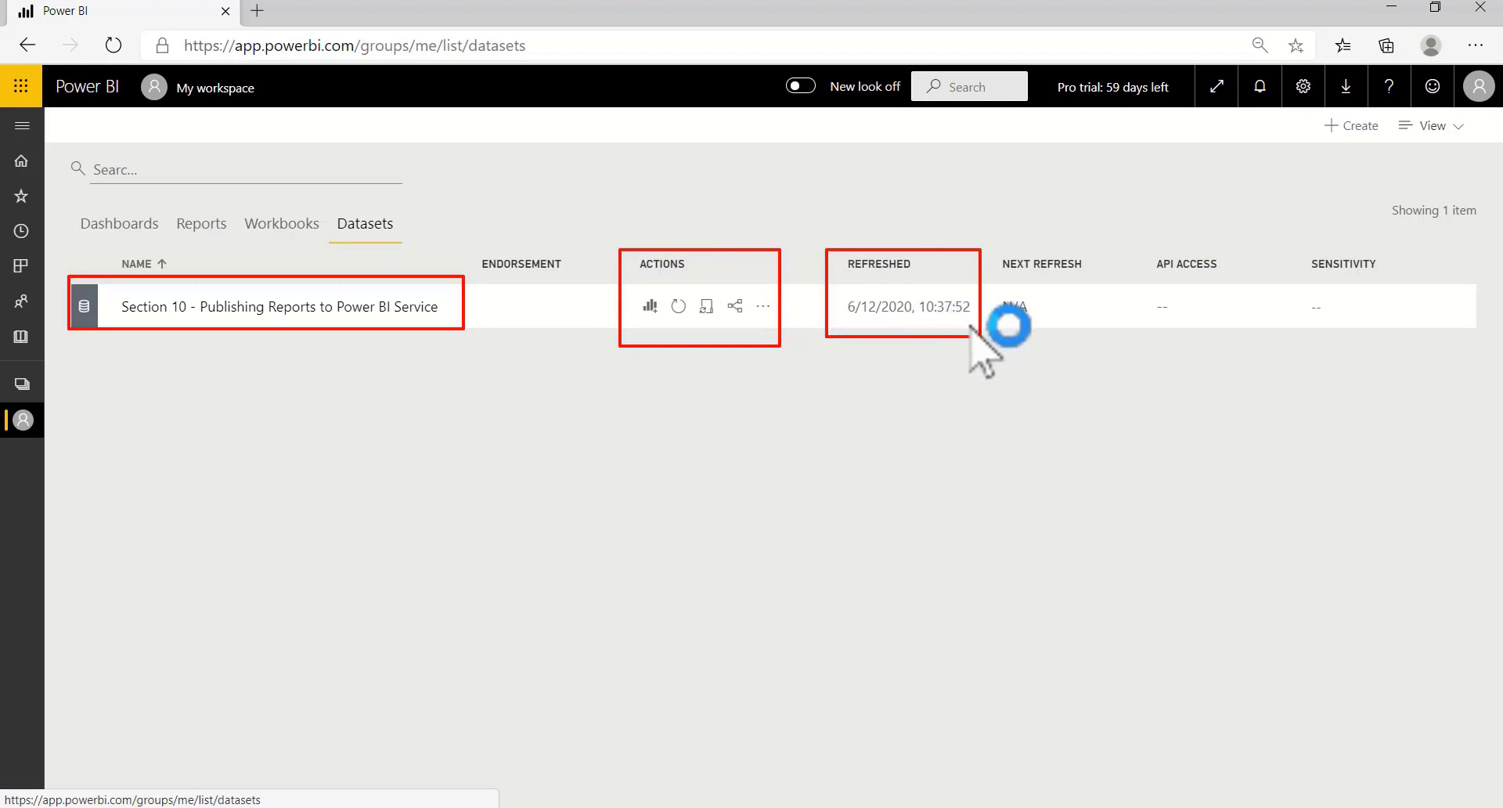
pyautogui.press('Escape')
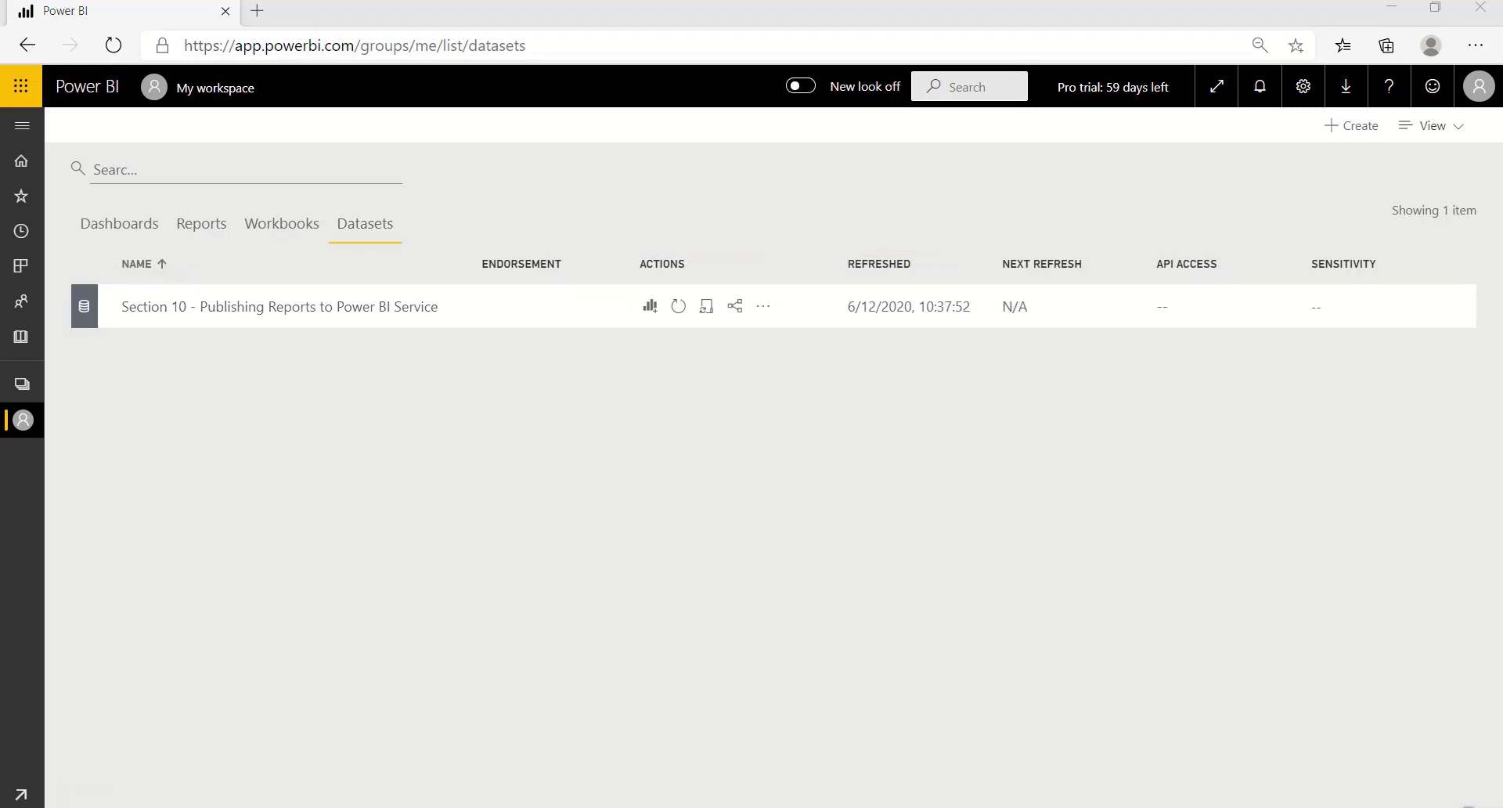
# Step: Compare the system clock's current date and time with the dataset's last refresh time
pyautogui.click(1431, 807)
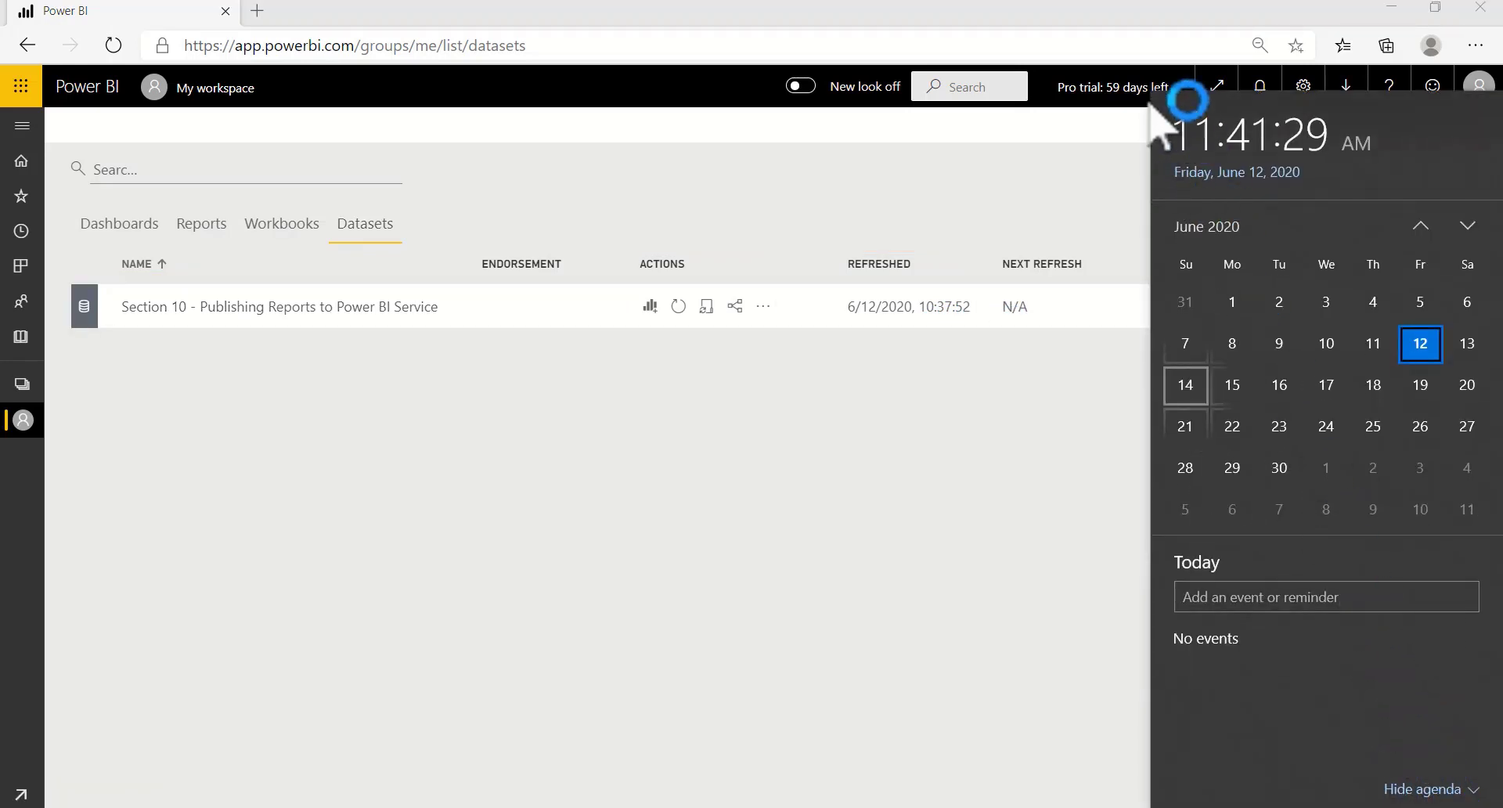
pyautogui.moveTo(1148, 102)
pyautogui.mouseDown()
pyautogui.moveTo(1295, 168)
pyautogui.moveTo(1383, 185)
pyautogui.mouseUp()
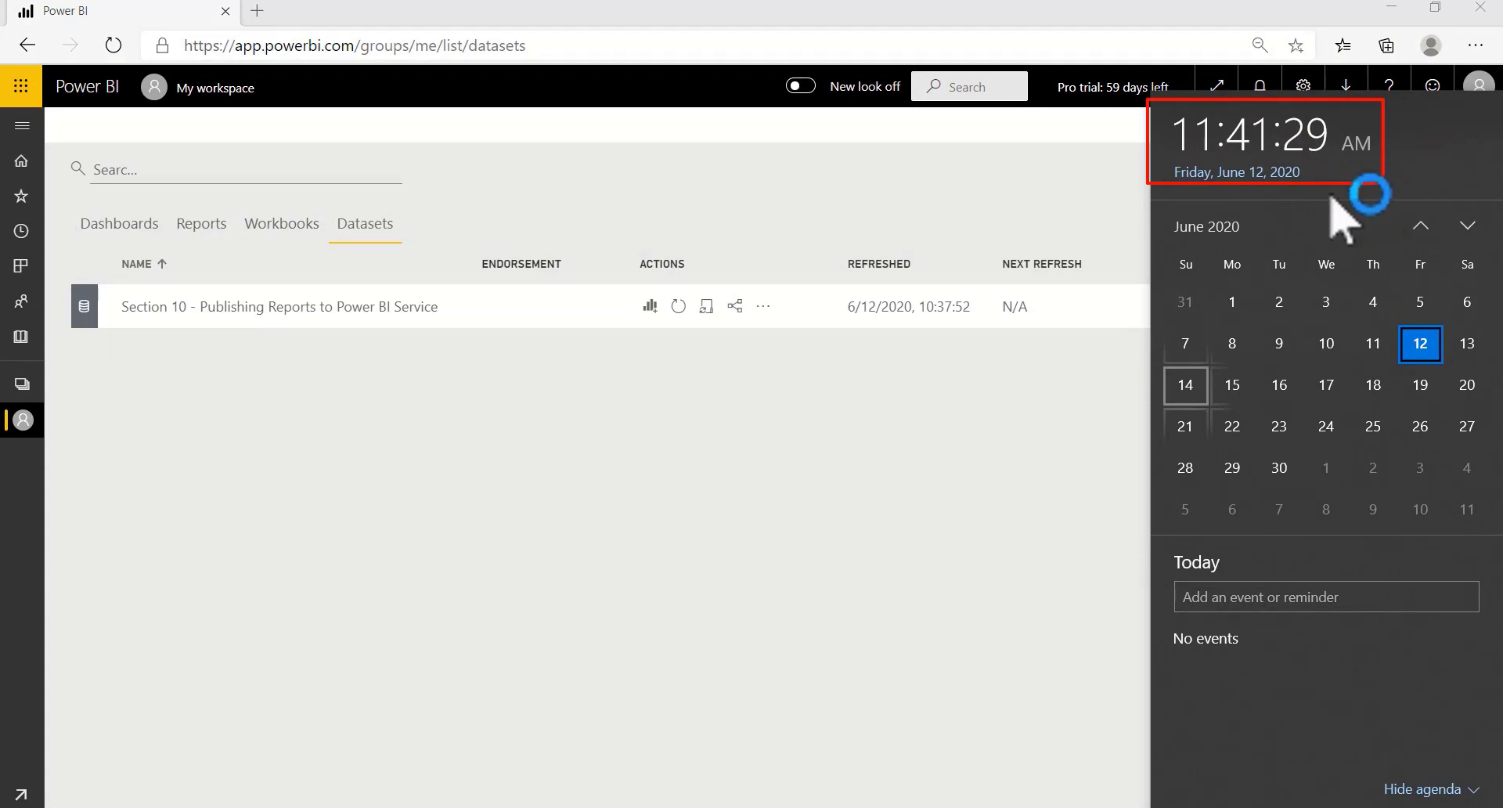
pyautogui.moveTo(899, 279); pyautogui.dragTo(976, 328)
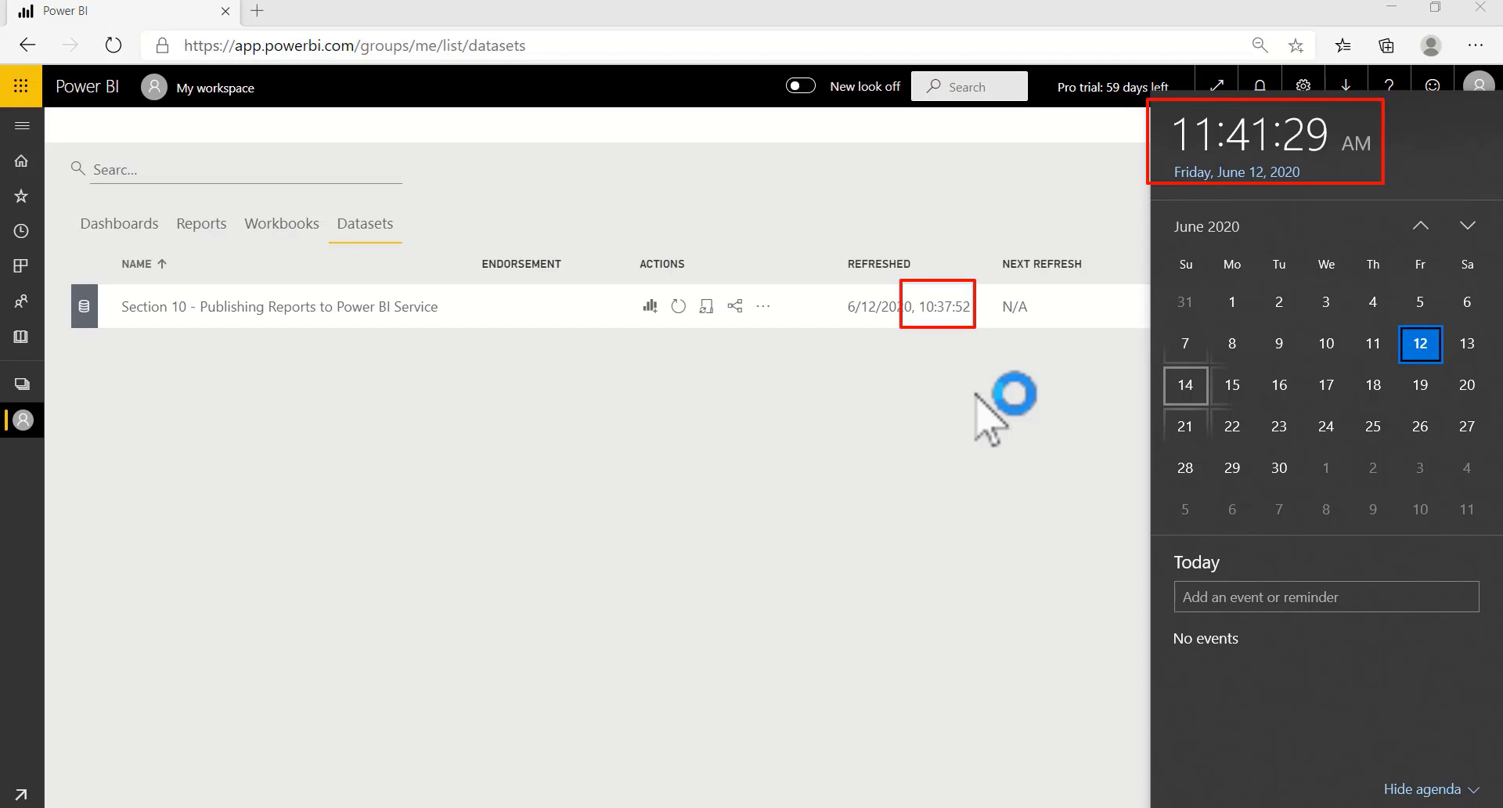
pyautogui.click(922, 378)
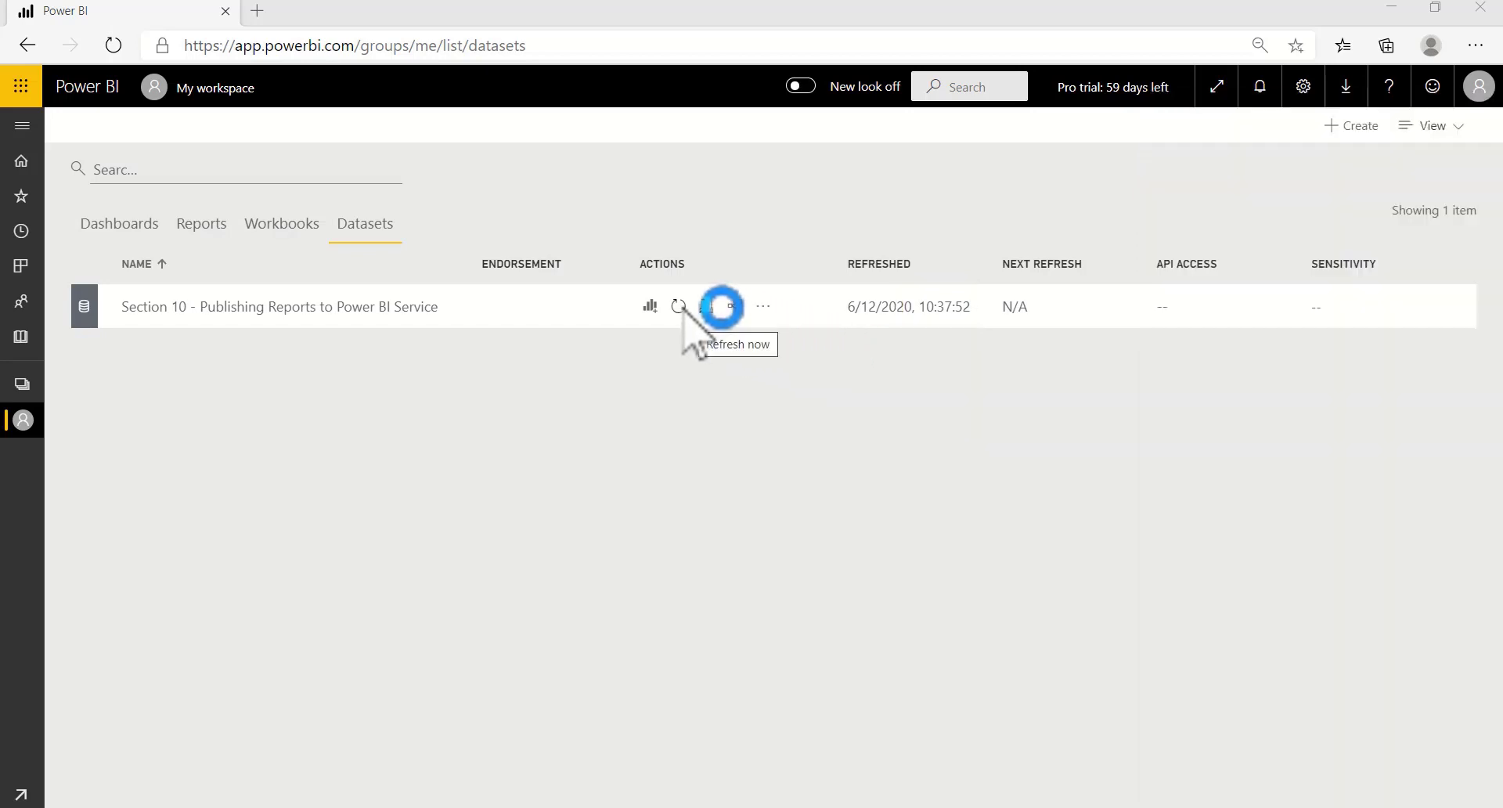
# Step: Try to refresh the Section 10 dataset on demand, and read the refresh details on its settings page
pyautogui.click(681, 308)
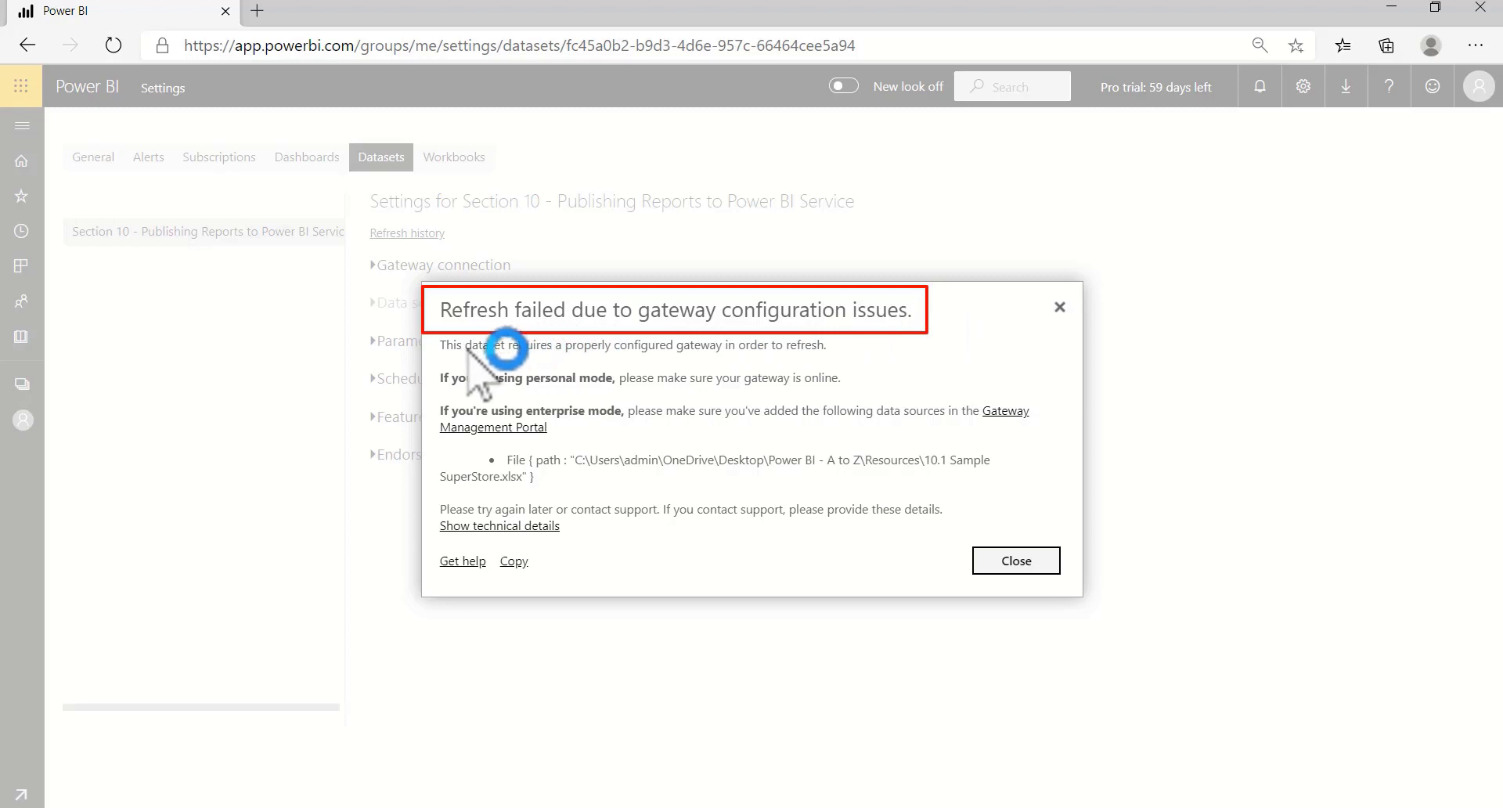
pyautogui.moveTo(430, 334)
pyautogui.mouseDown()
pyautogui.moveTo(463, 351)
pyautogui.moveTo(687, 367)
pyautogui.moveTo(842, 360)
pyautogui.mouseUp()
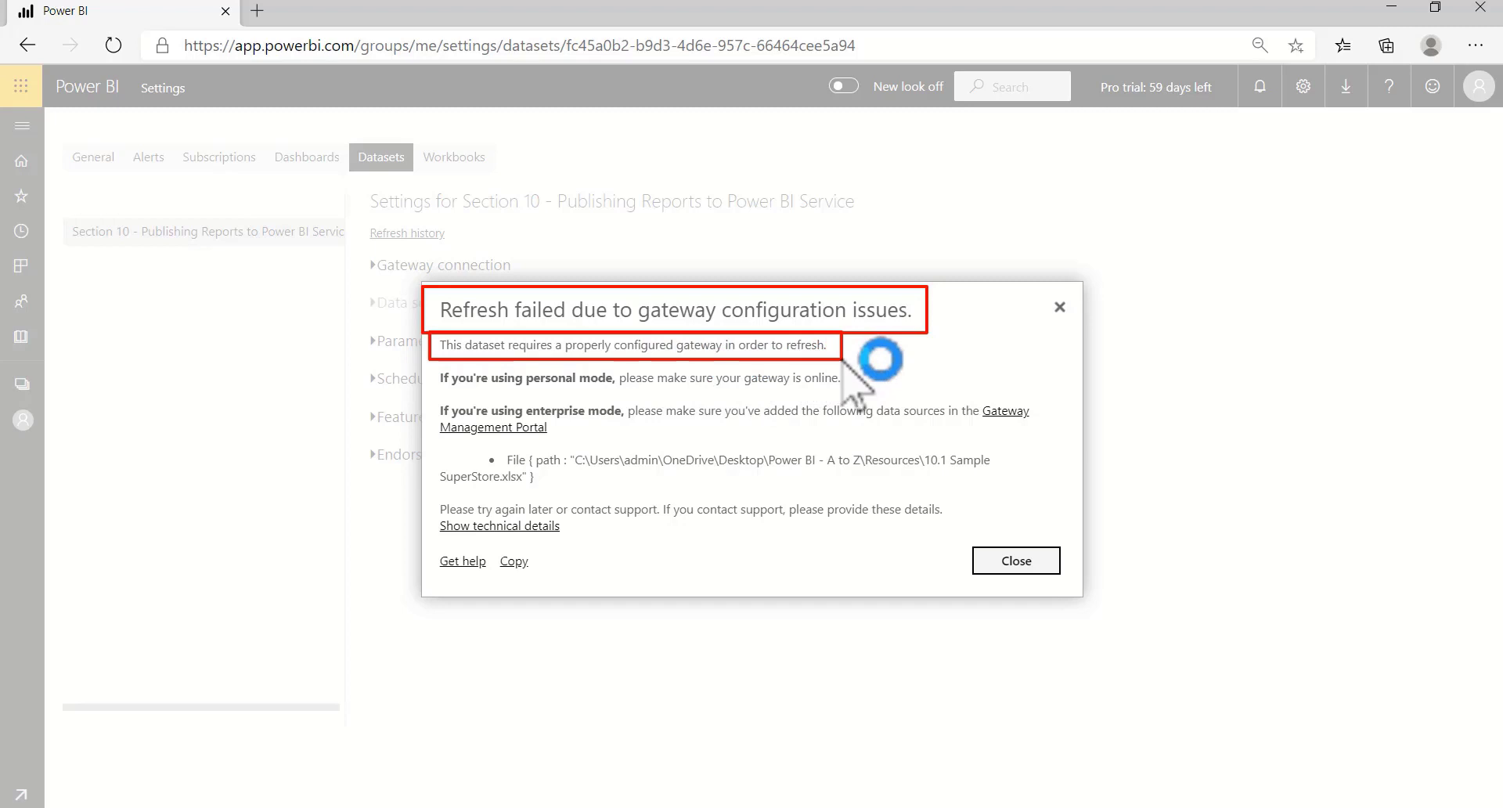
pyautogui.press('Escape')
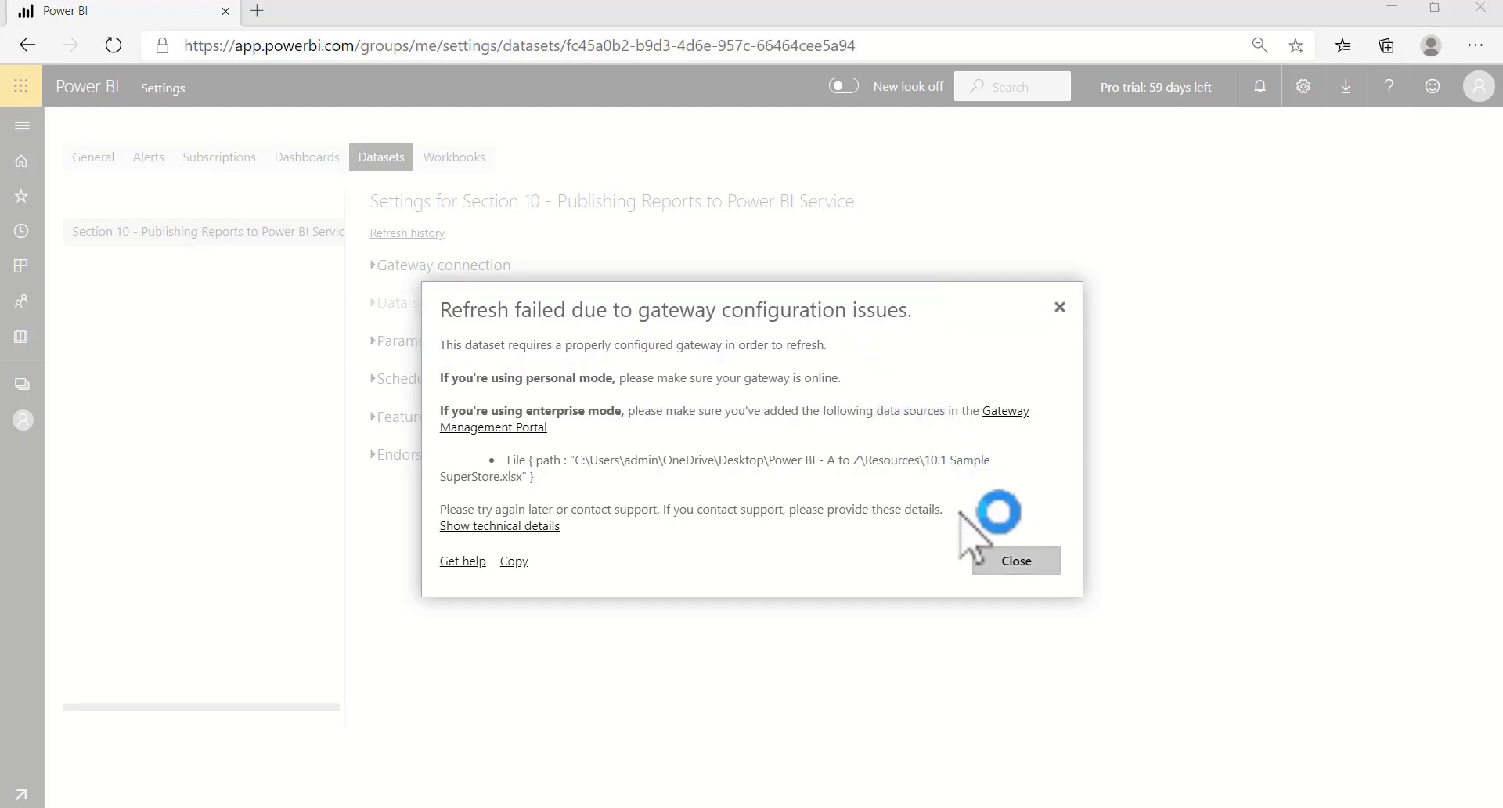
pyautogui.click(982, 552)
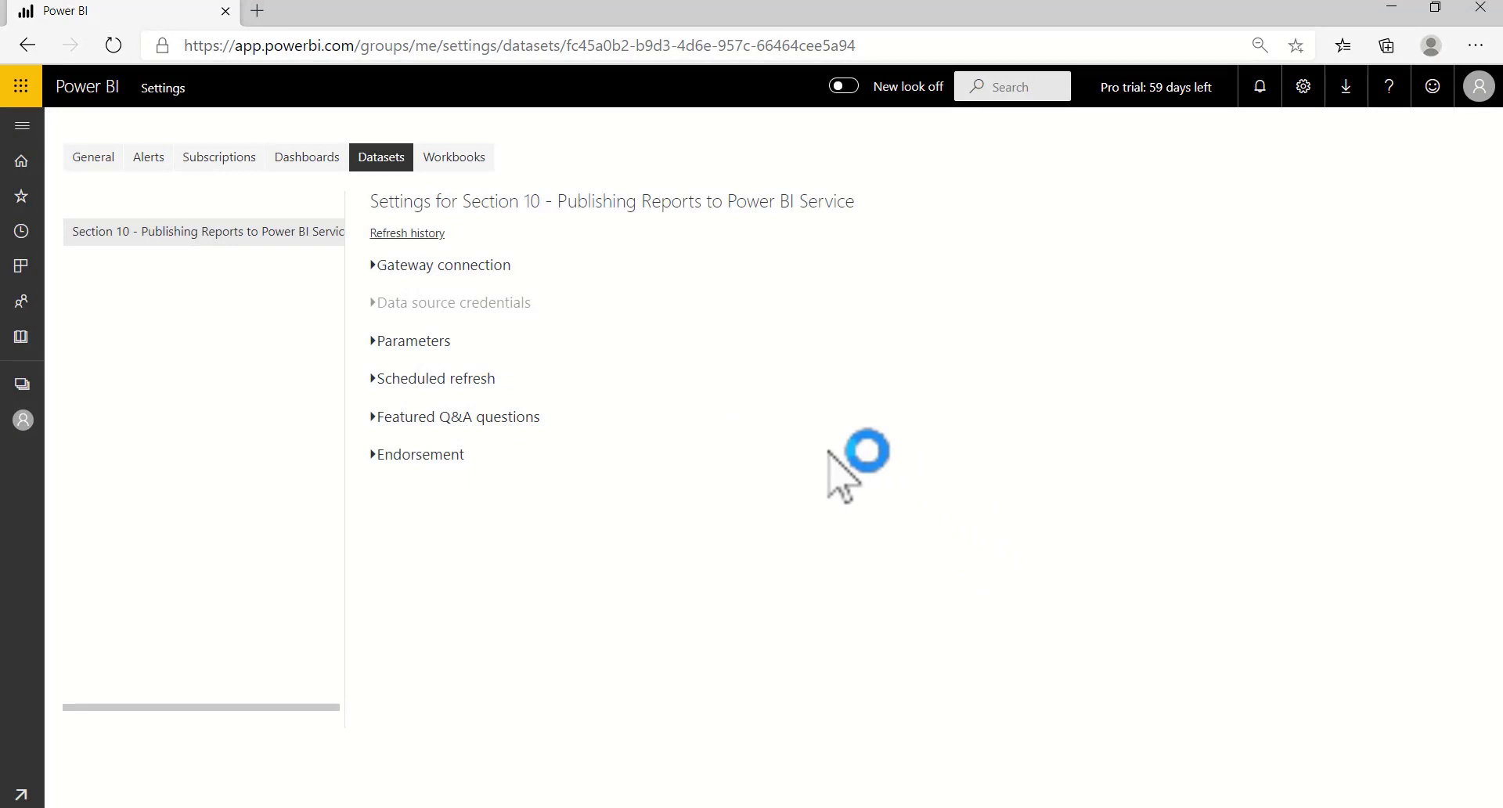
# Step: Expand the dataset's gateway connection settings and download the installer for a personal data gateway
pyautogui.click(377, 266)
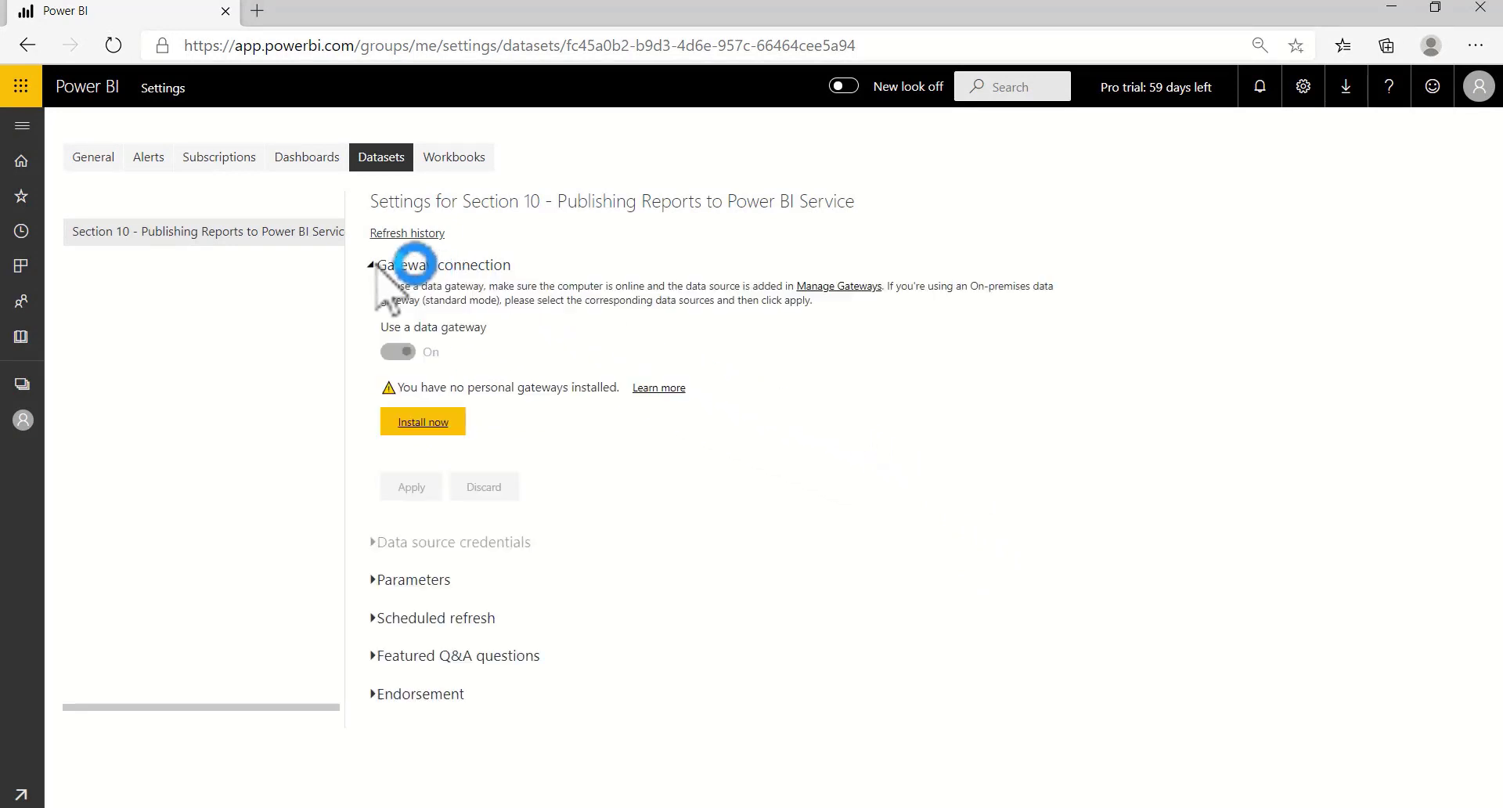
pyautogui.click(428, 417)
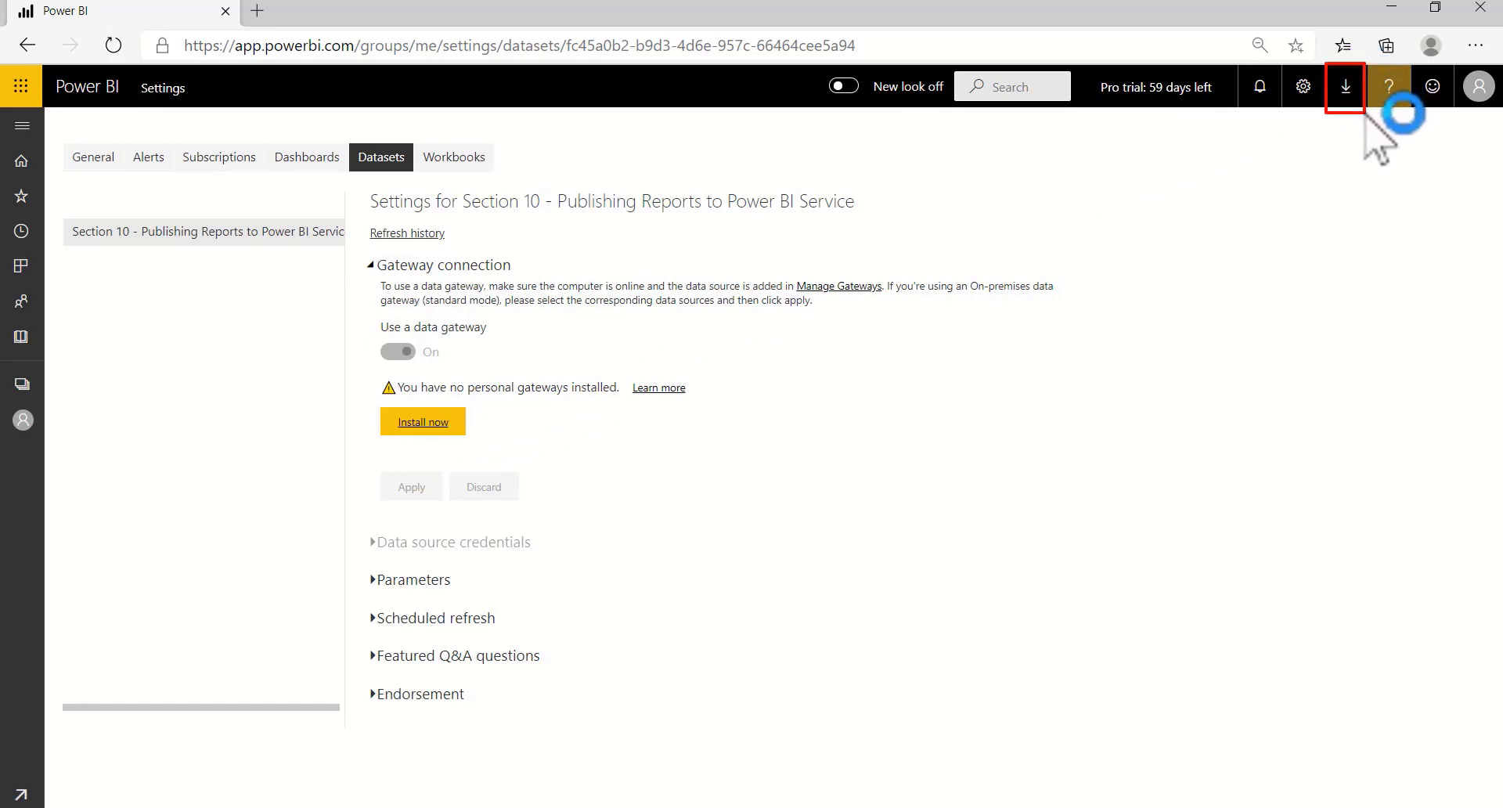
pyautogui.click(1346, 92)
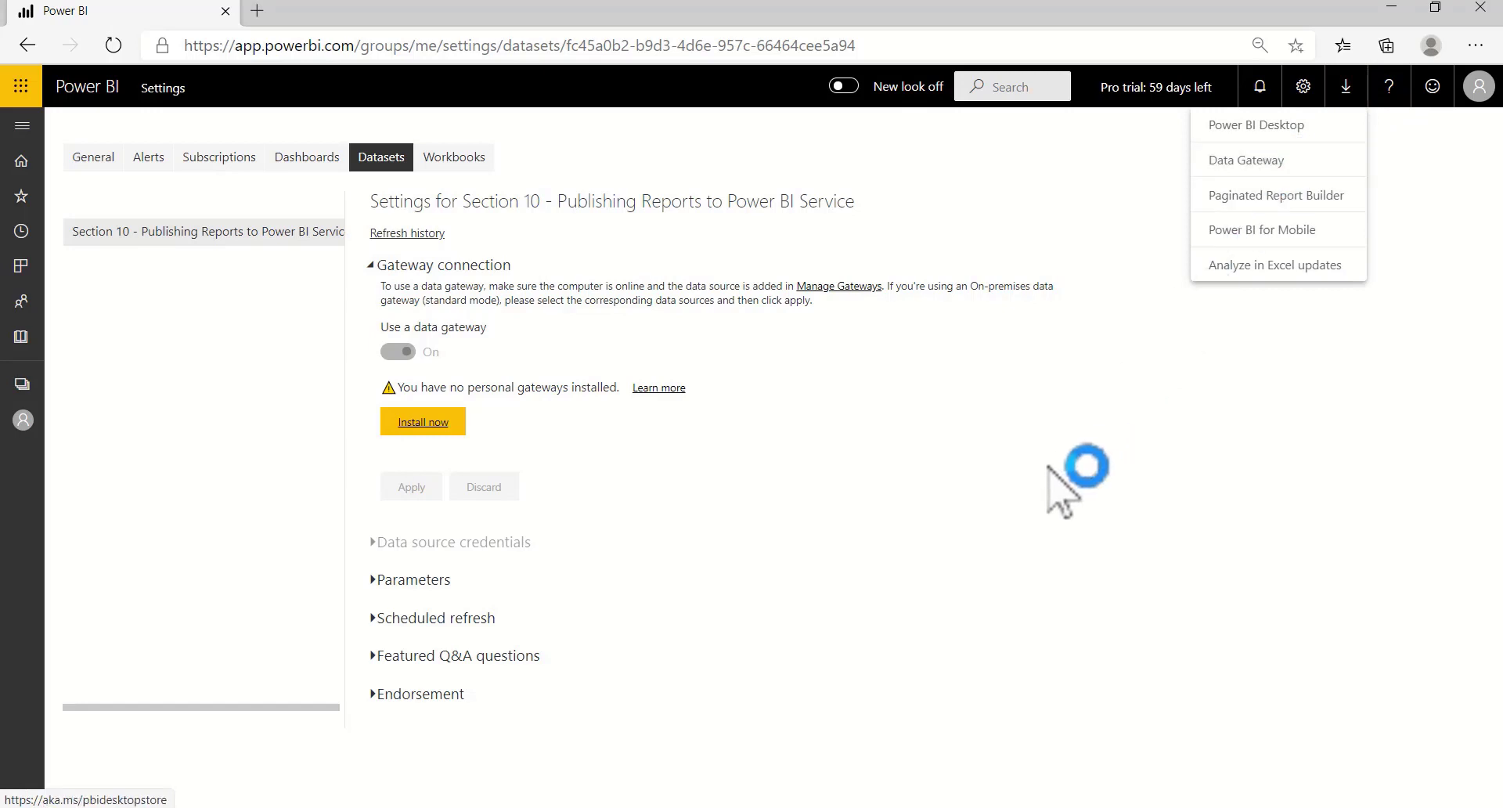
pyautogui.click(762, 481)
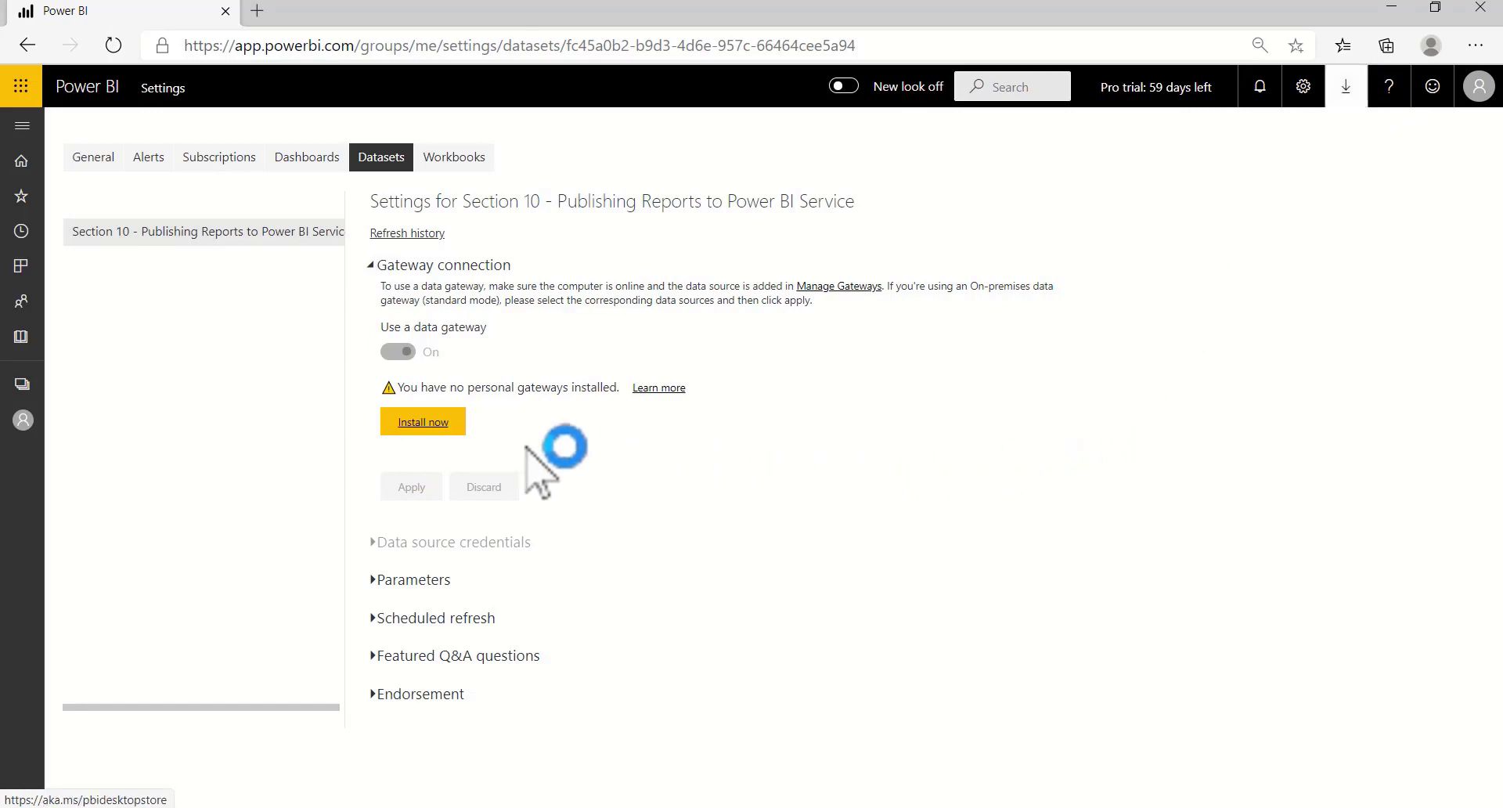
pyautogui.click(417, 422)
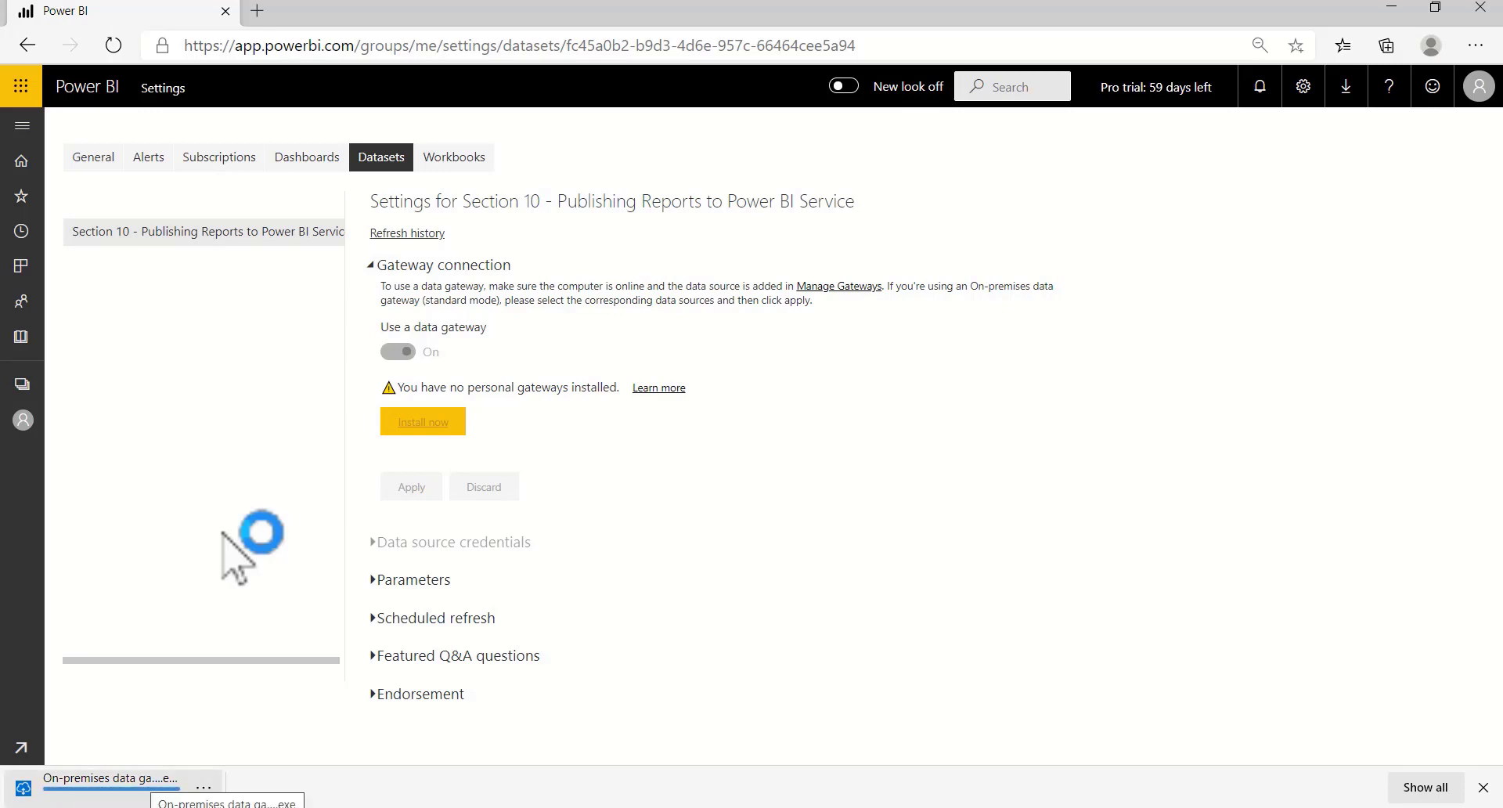
# Step: Run the downloaded gateway installer, accept the terms of use, and update the on-premises data gateway (personal mode)
pyautogui.click(121, 795)
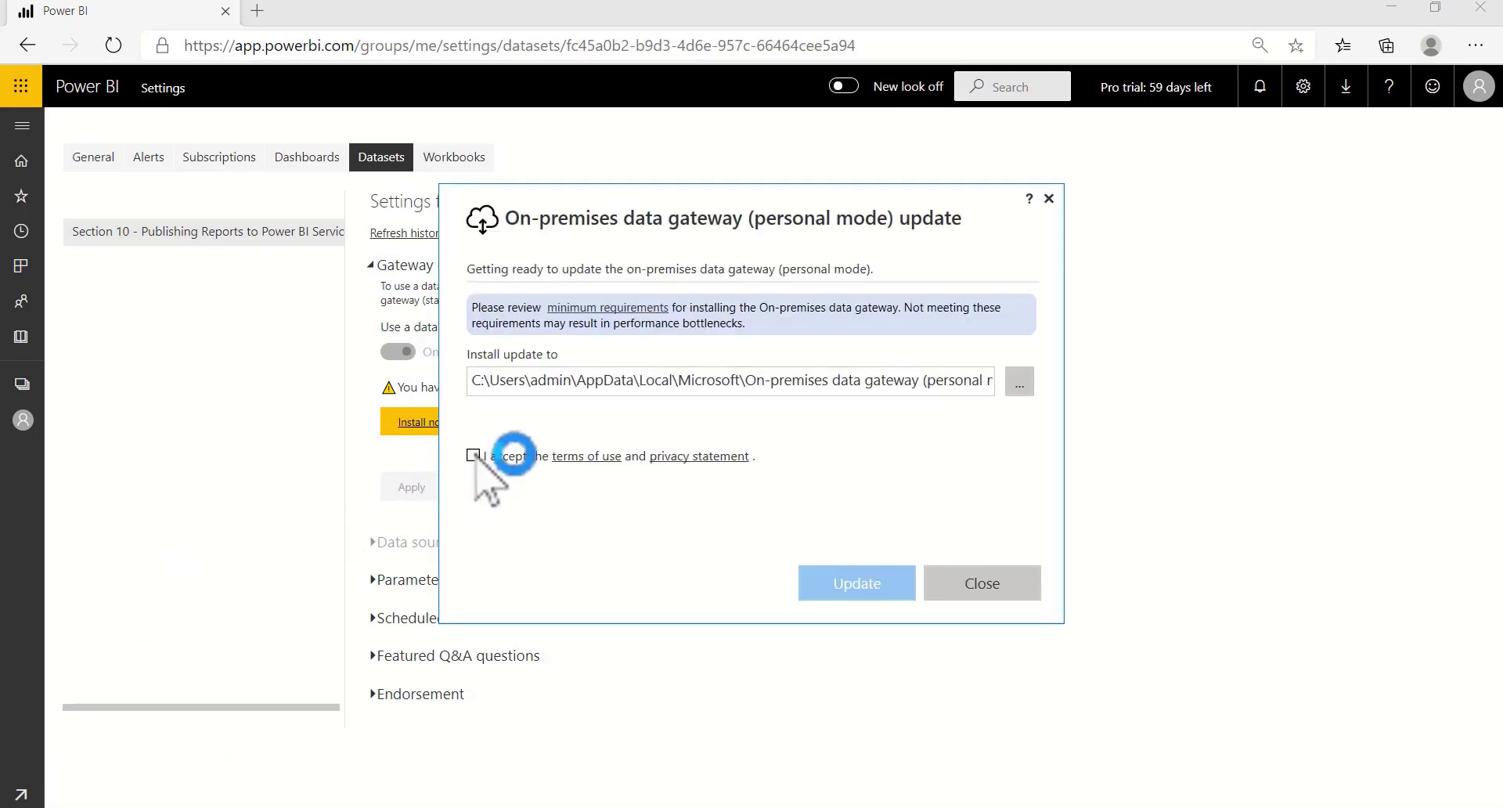
pyautogui.click(473, 454)
pyautogui.click(850, 589)
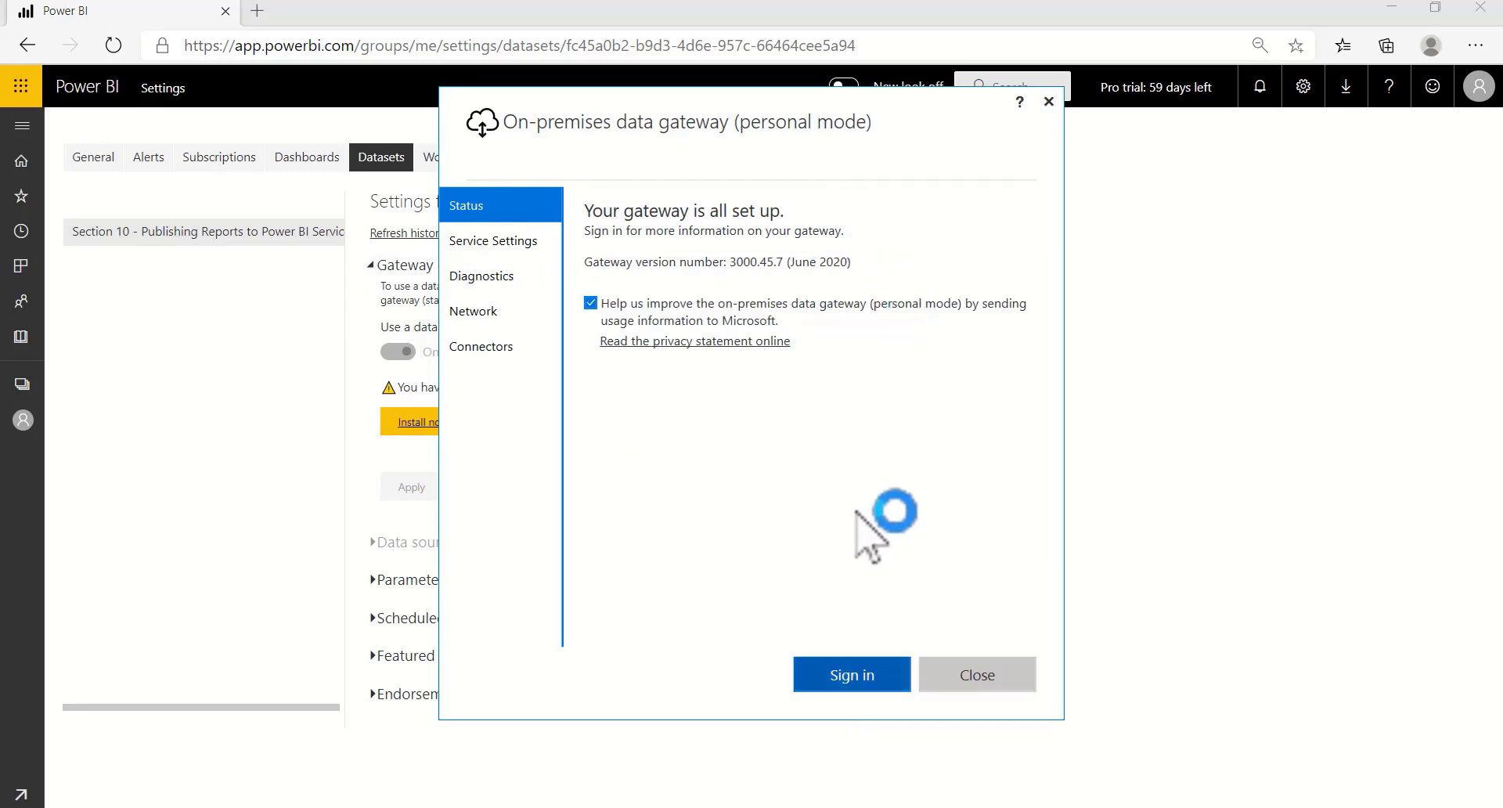
# Step: Start the gateway sign-in and submit the account's e-mail address to use with this gateway
pyautogui.click(852, 675)
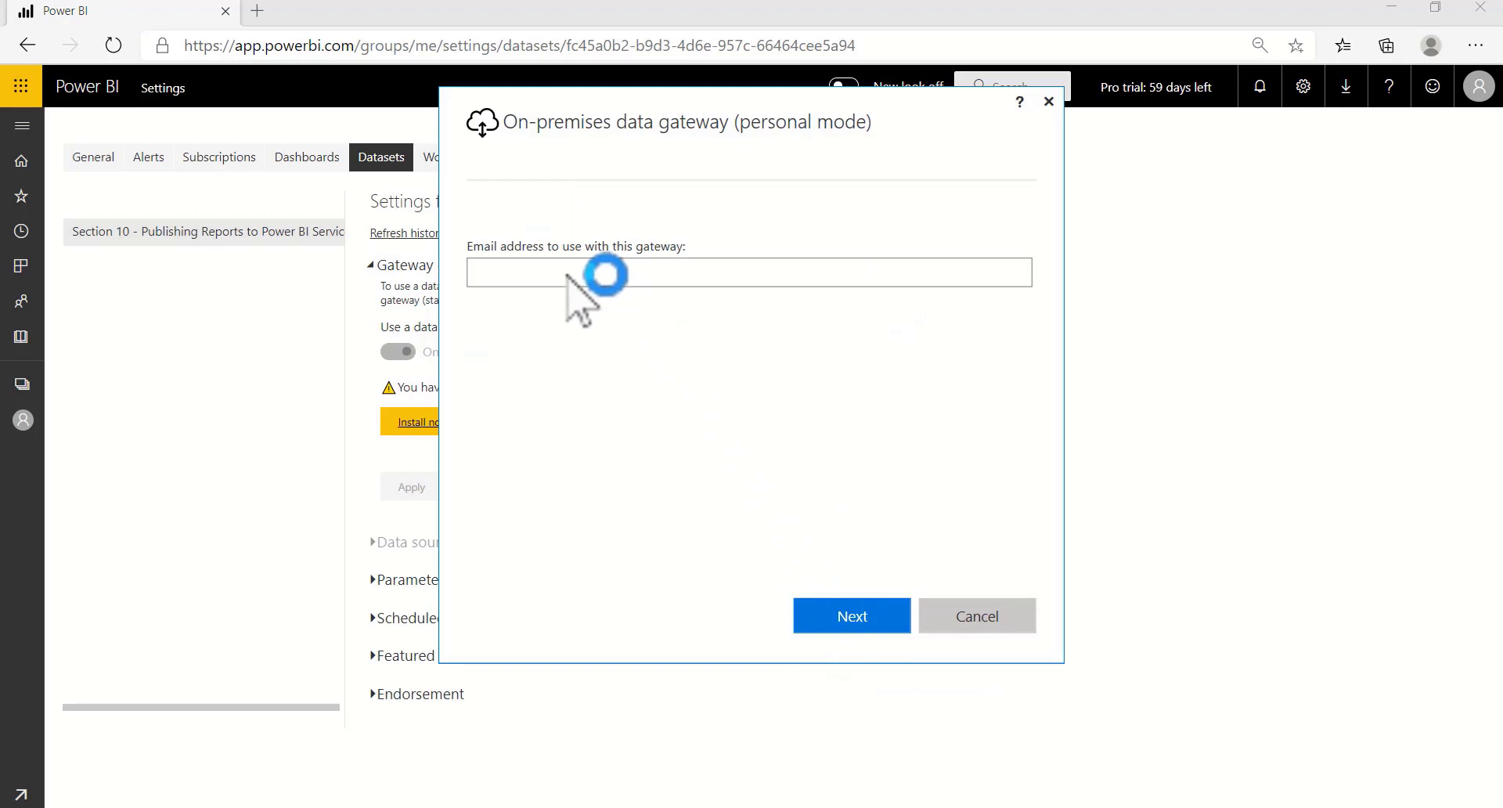
pyautogui.click(581, 273)
pyautogui.rightClick(577, 275)
pyautogui.click(646, 333)
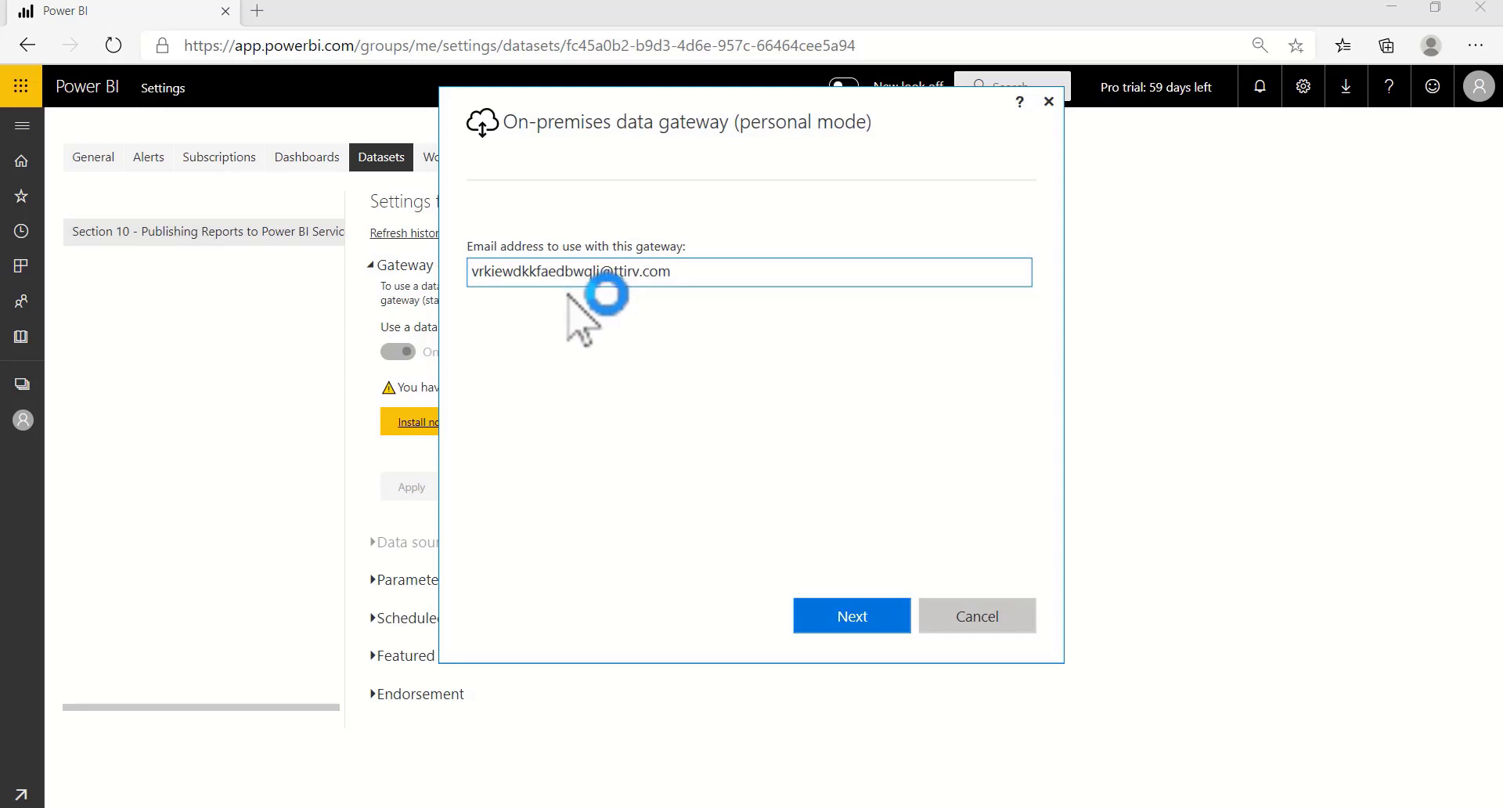
pyautogui.click(846, 615)
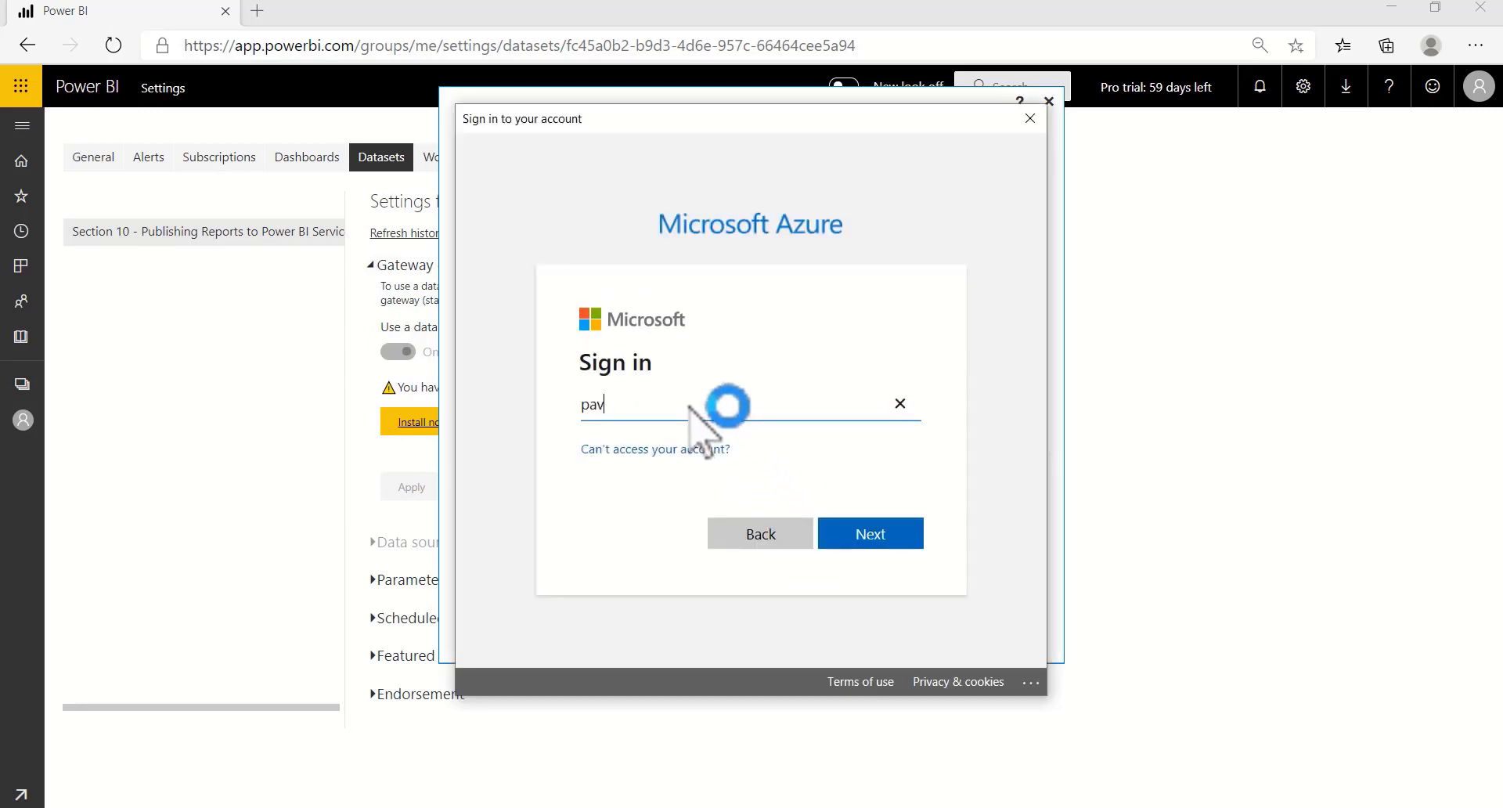
# Step: Sign in to the Microsoft account for the gateway with the account e-mail and account password
pyautogui.press('Tab')
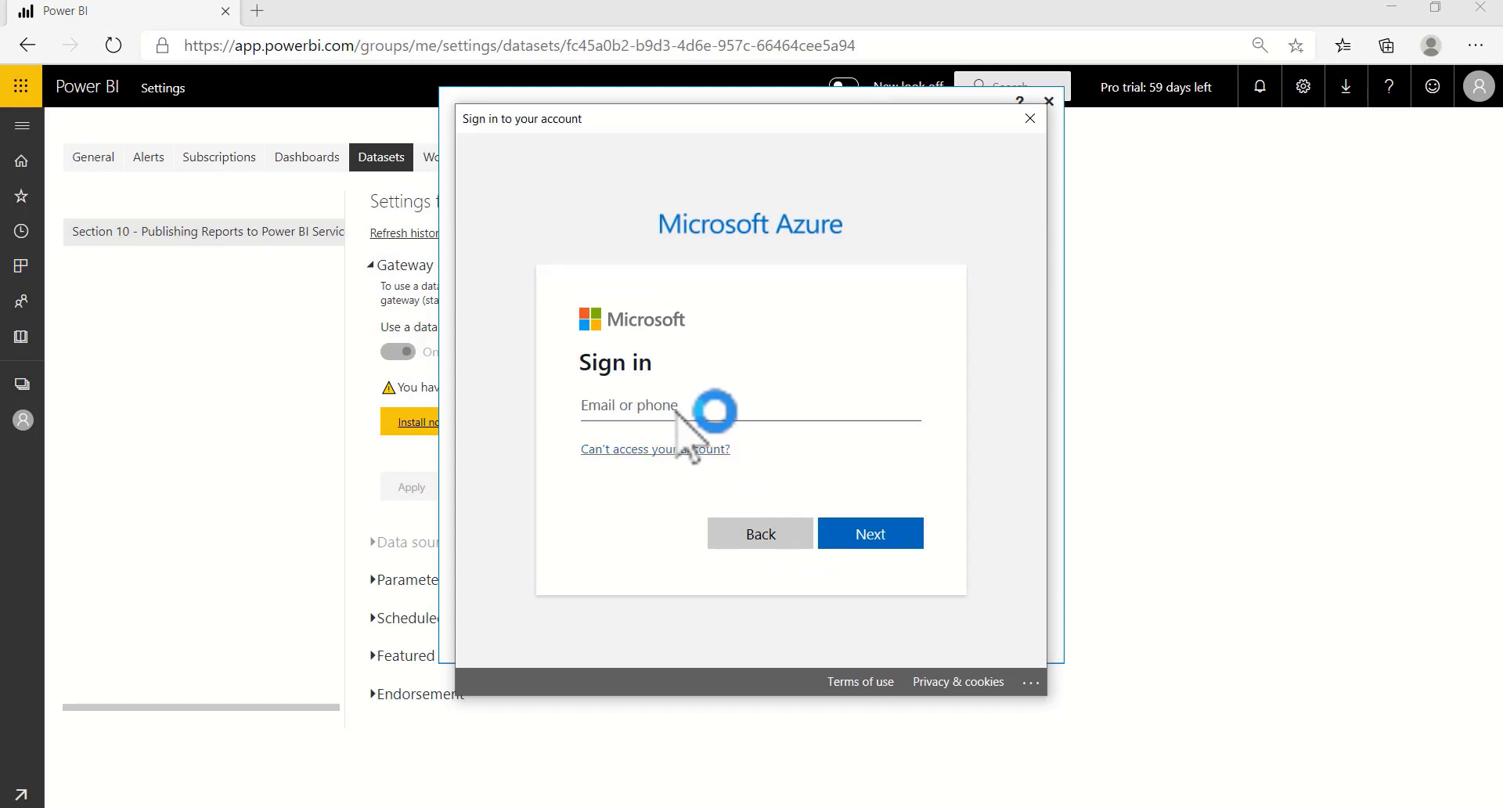
pyautogui.hotkey('ctrl', 'v')
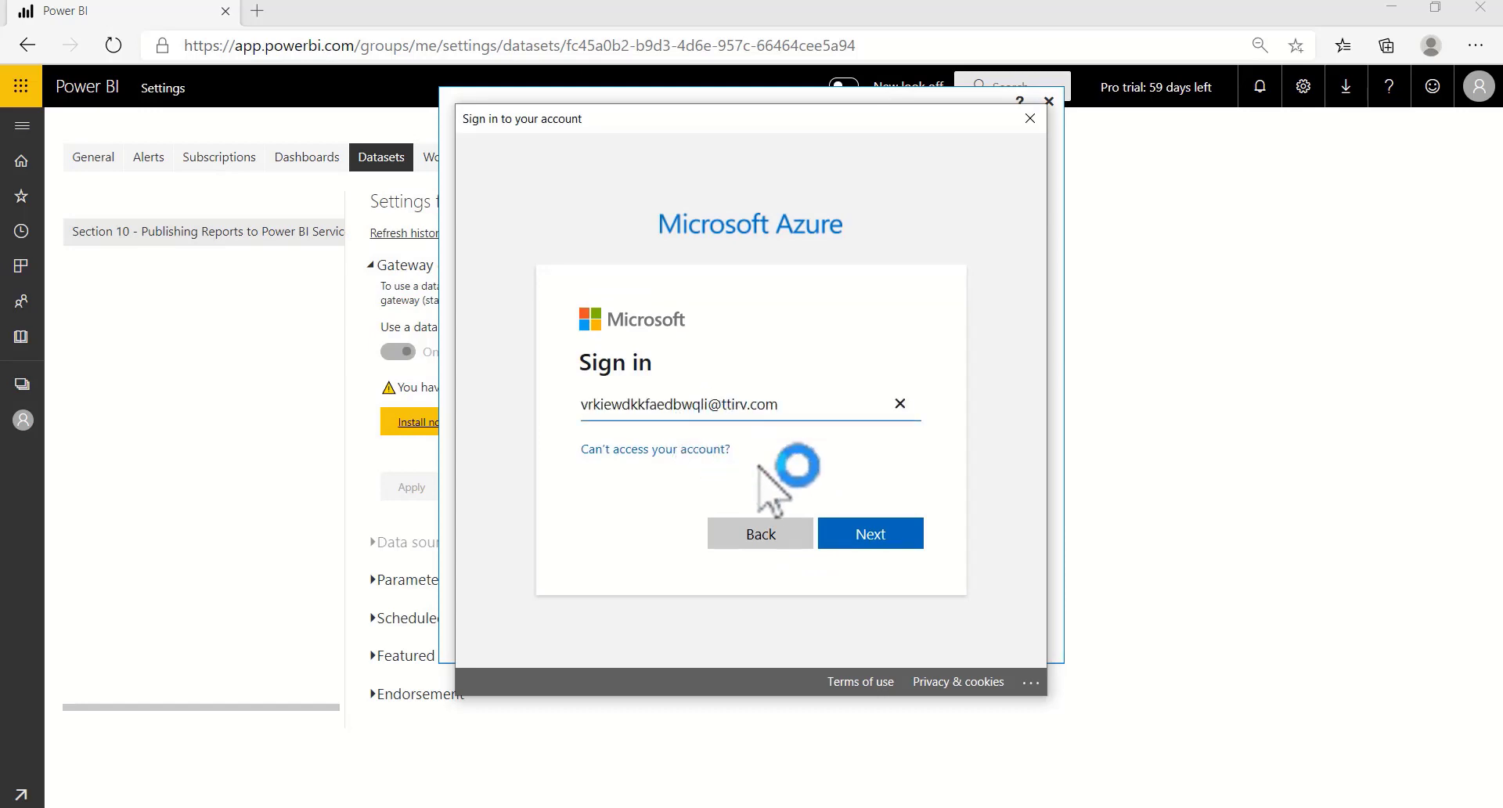
pyautogui.click(864, 532)
pyautogui.hotkey('ctrl', 'v')
pyautogui.press('Return')
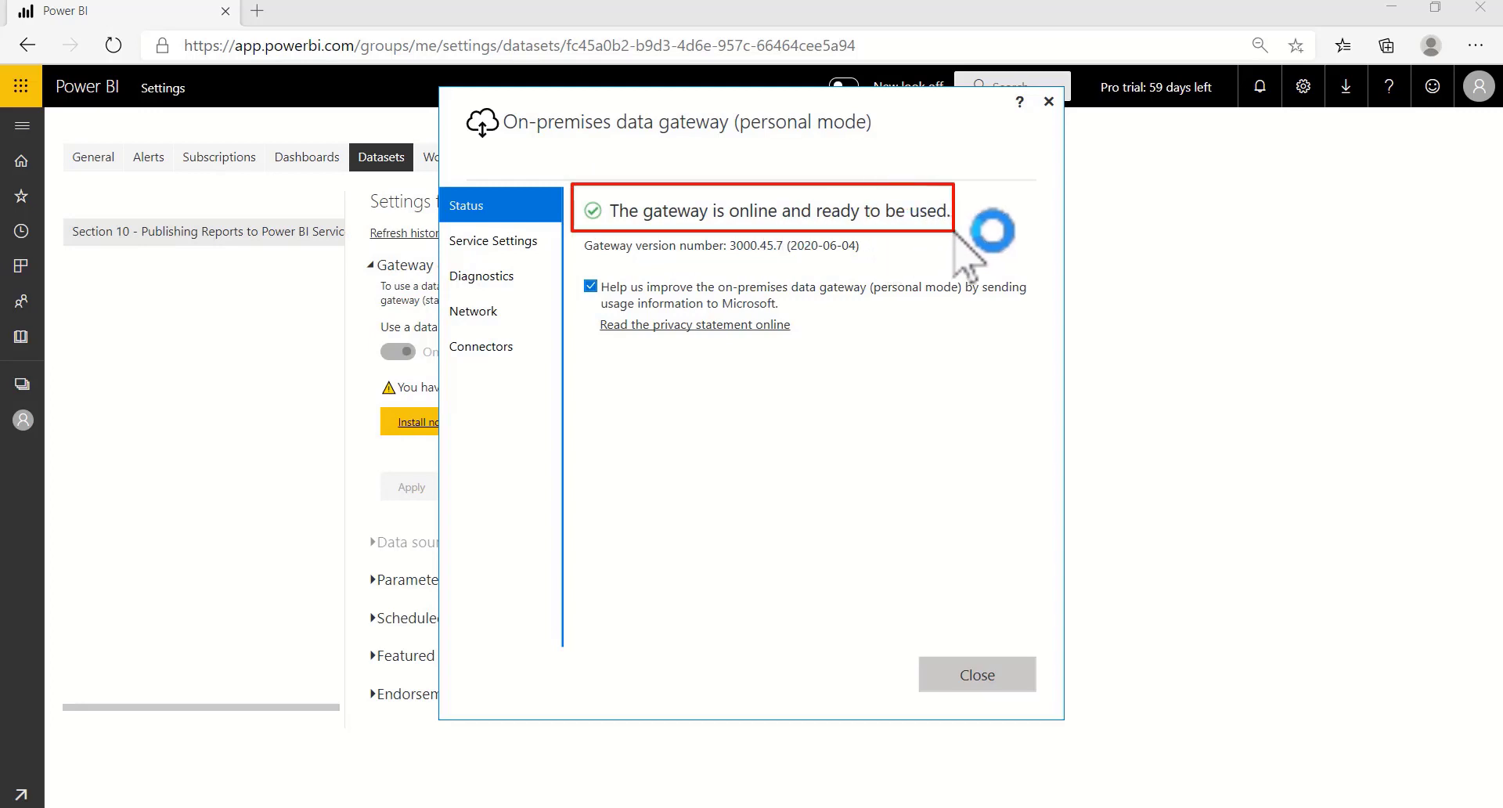
# Step: Close the on-premises data gateway window and reload the dataset settings page
pyautogui.click(968, 674)
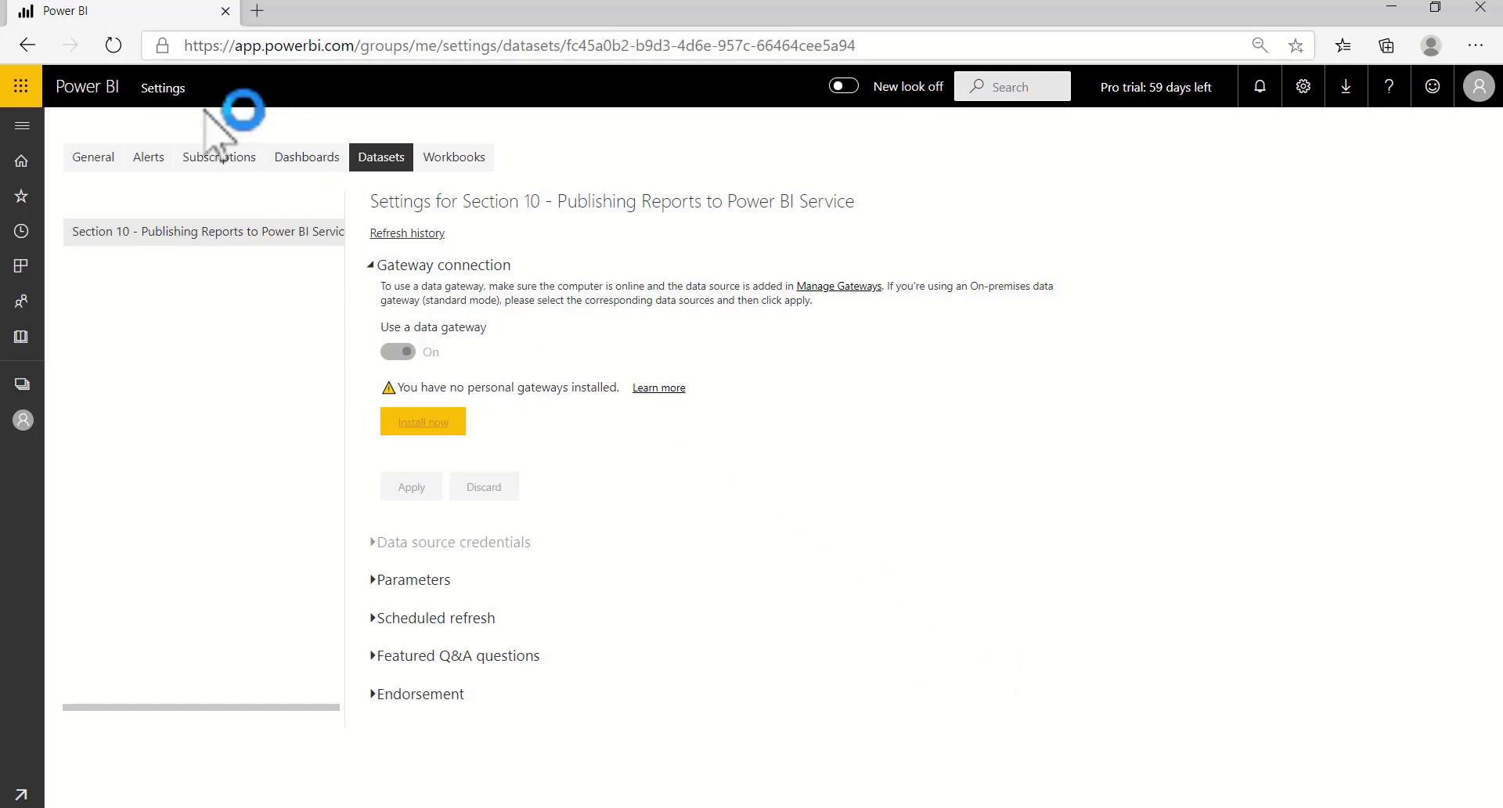
pyautogui.click(117, 46)
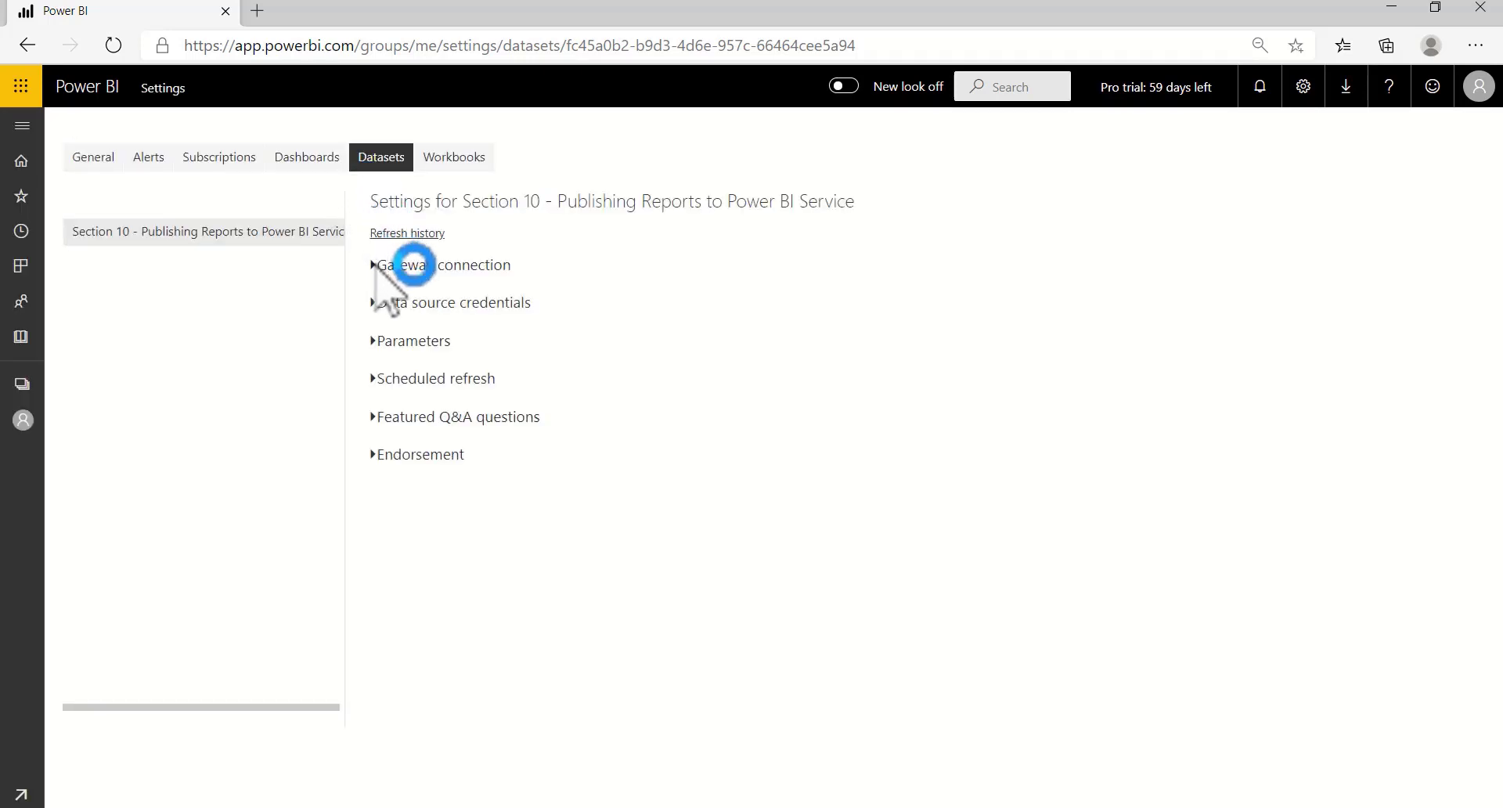
# Step: Review the gateway connection section in the Section 10 dataset's settings
pyautogui.click(377, 264)
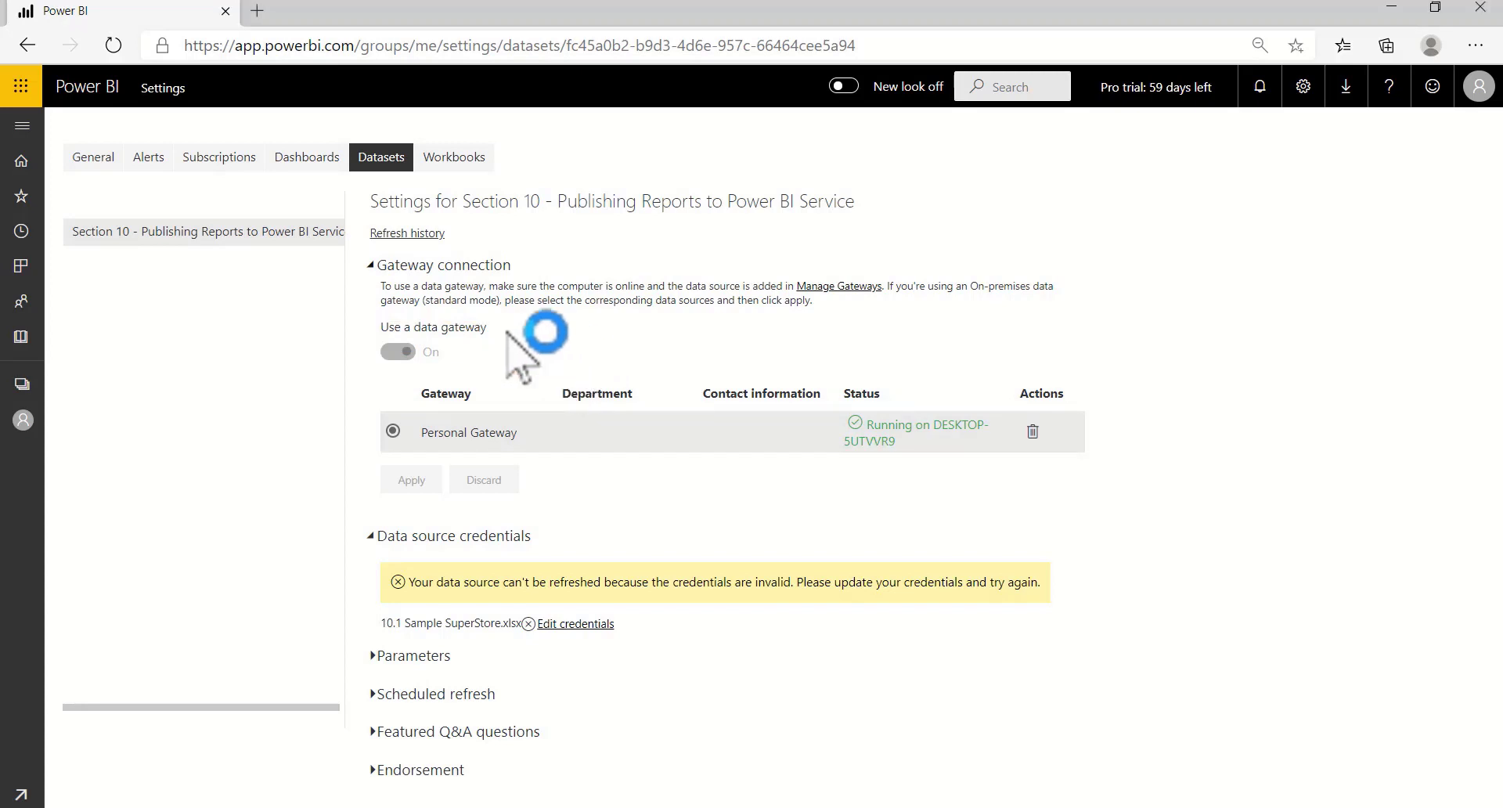
pyautogui.click(373, 275)
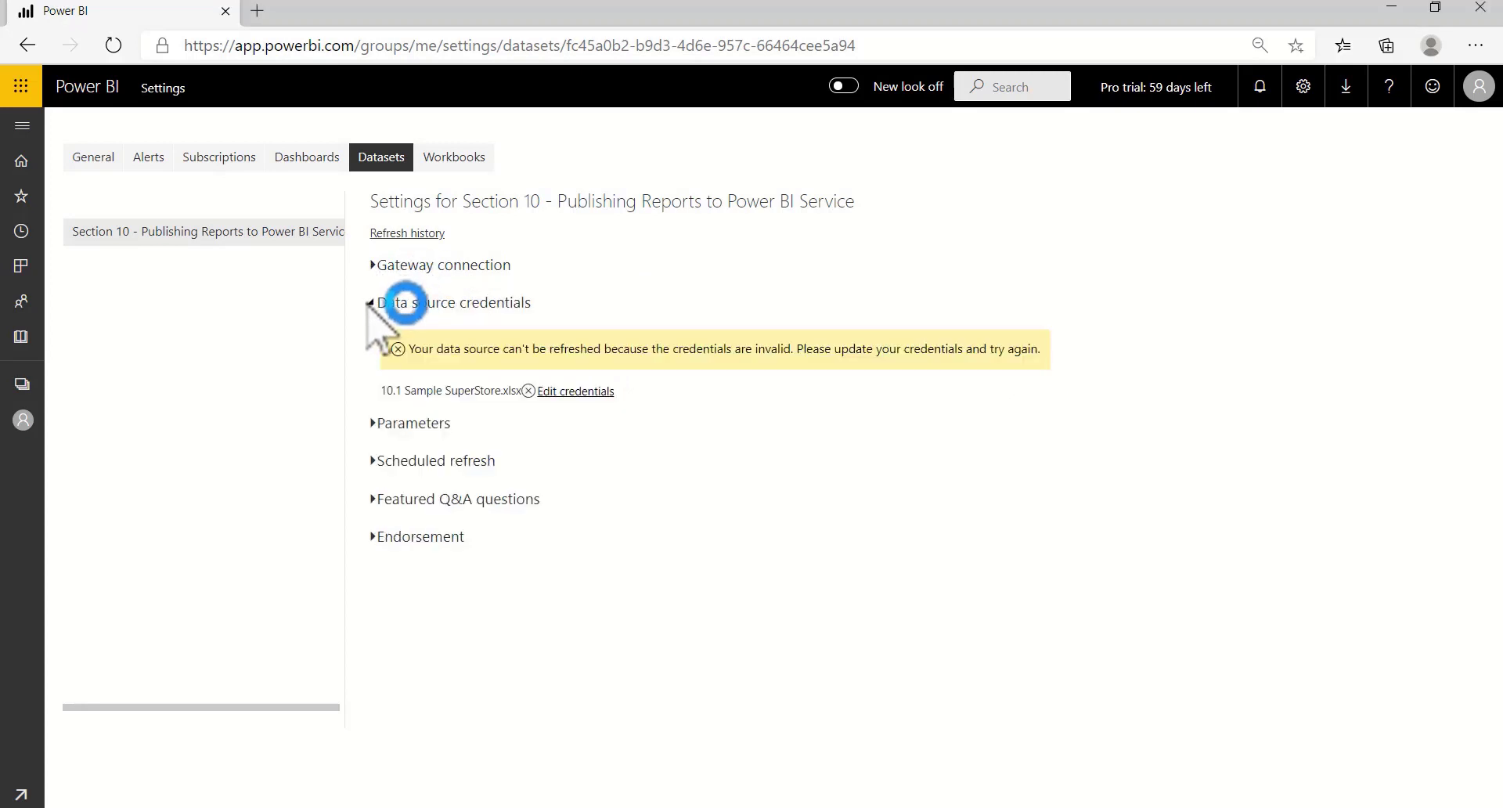
# Step: Compare the dataset's last refresh time in My workspace with the system clock, refresh the dataset, and read its refresh warning details
pyautogui.click(24, 423)
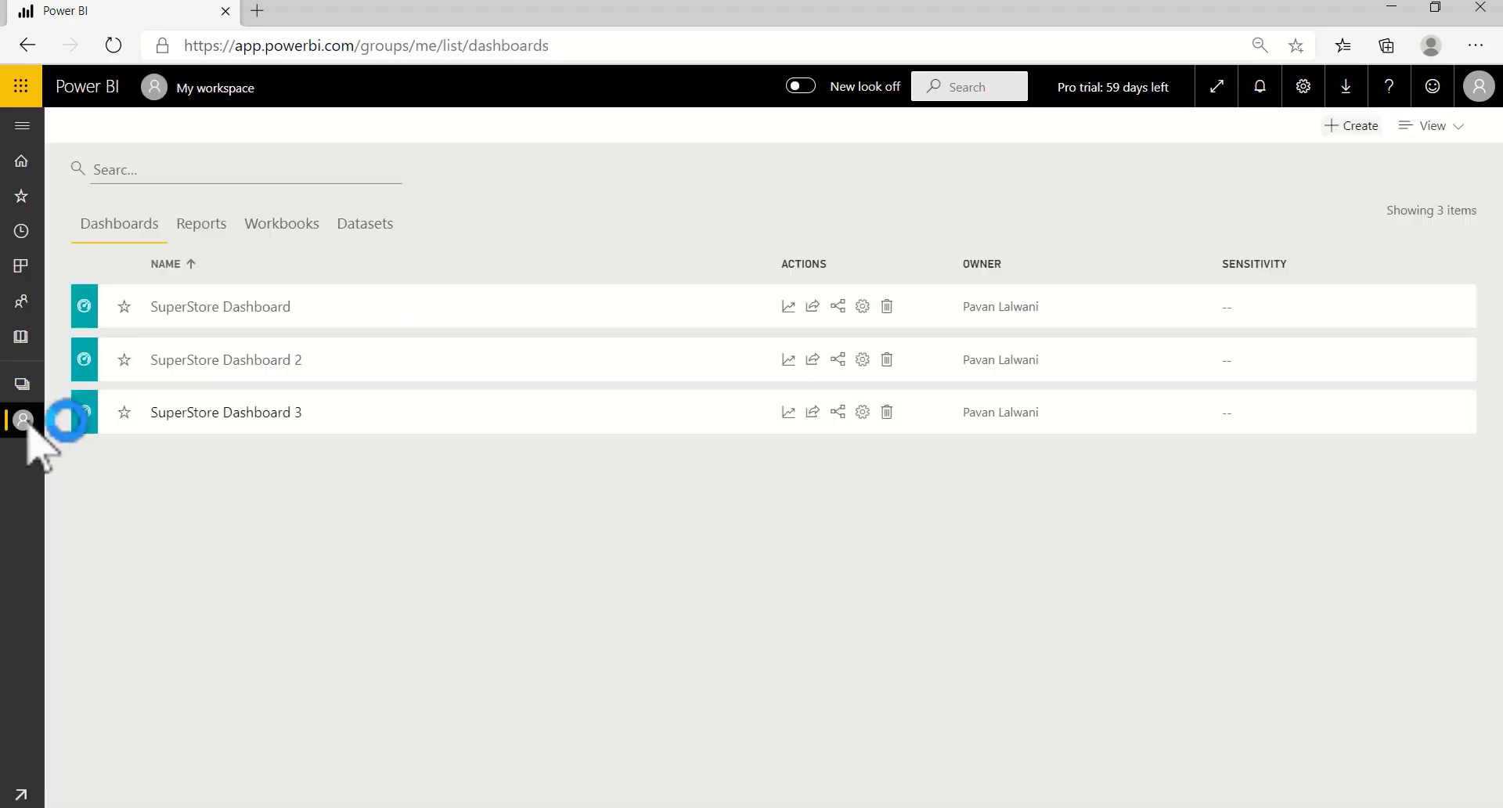
pyautogui.click(205, 224)
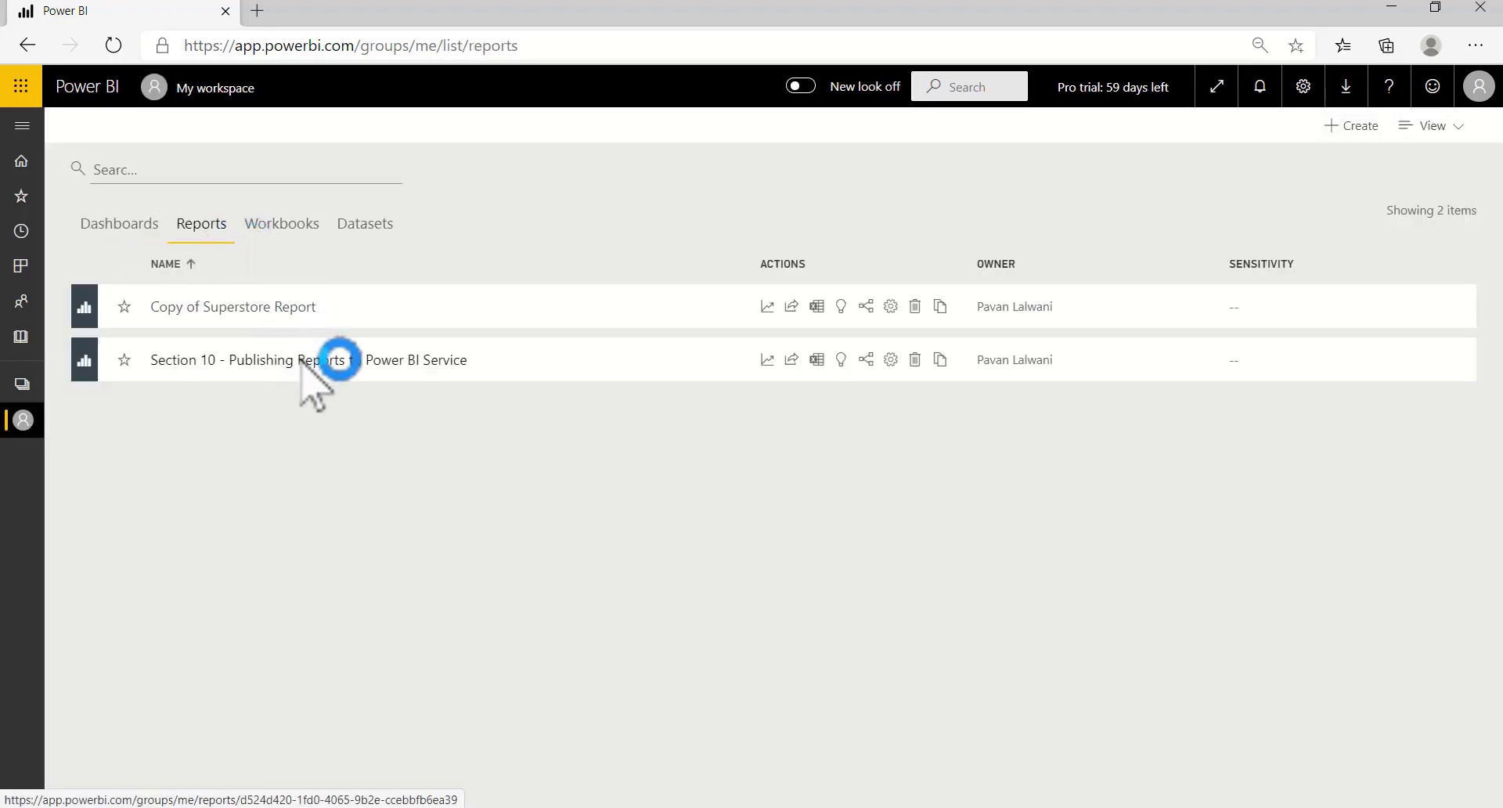
pyautogui.click(360, 228)
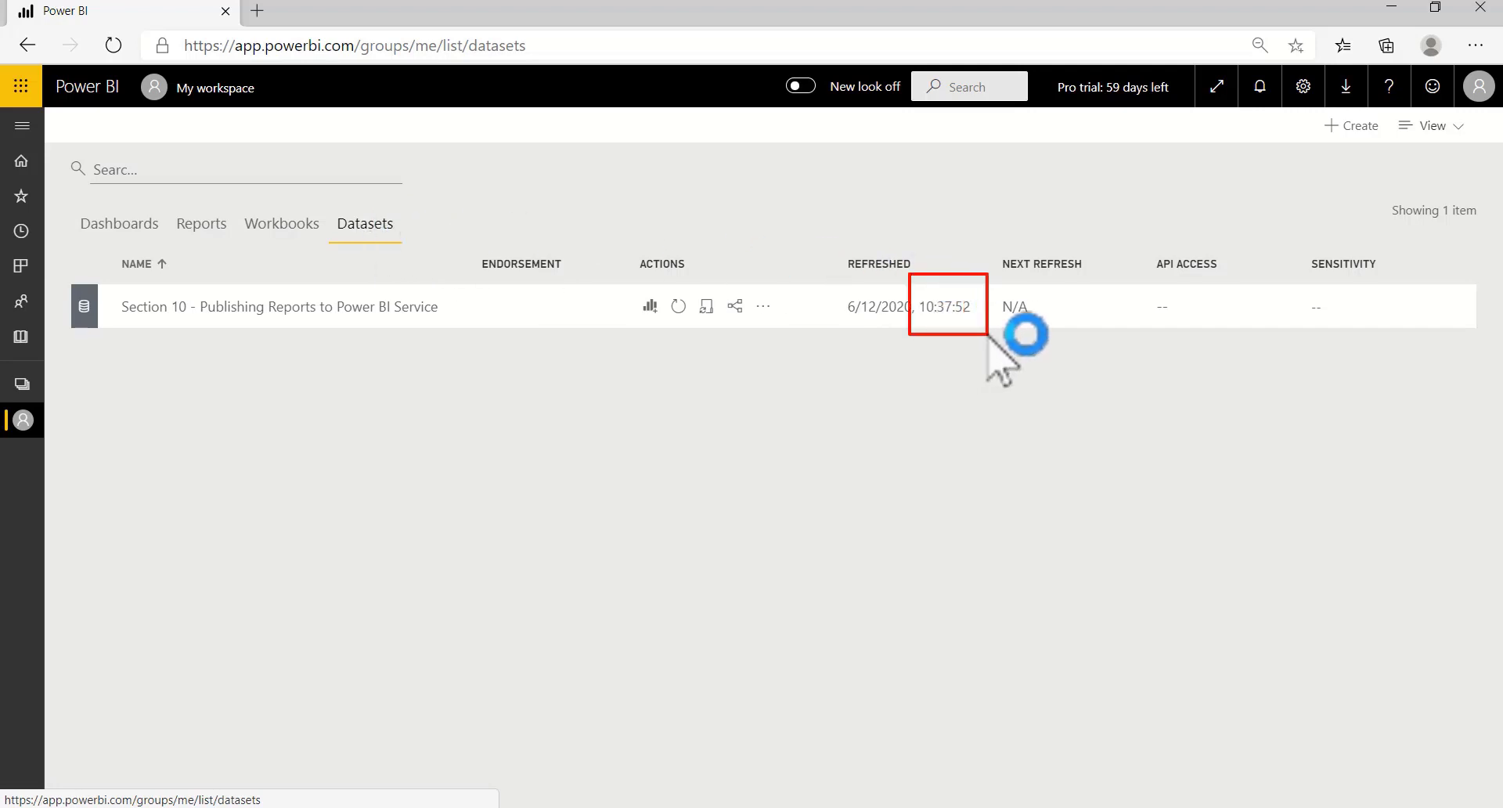
pyautogui.click(1424, 800)
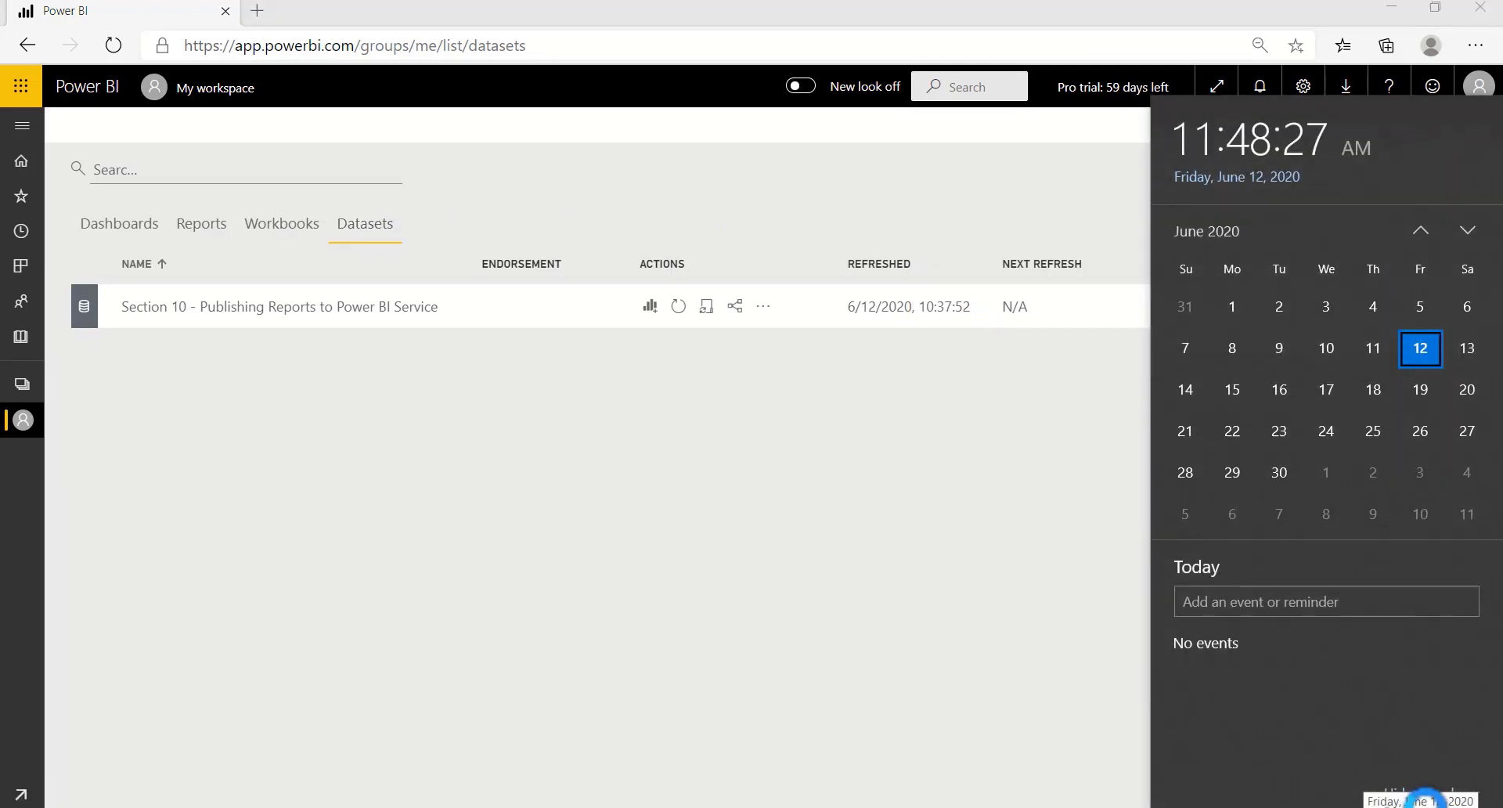
pyautogui.click(729, 520)
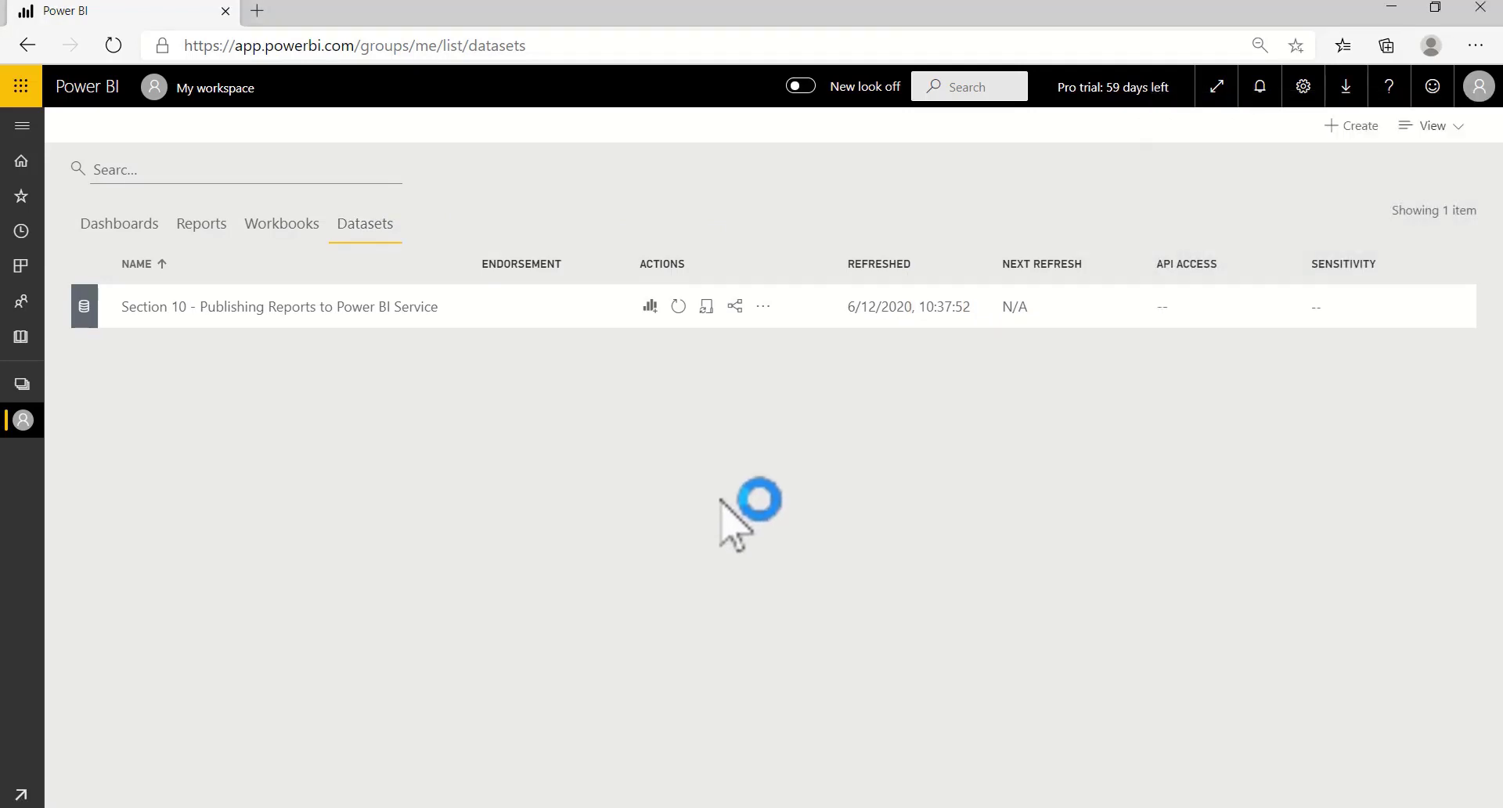
pyautogui.click(676, 307)
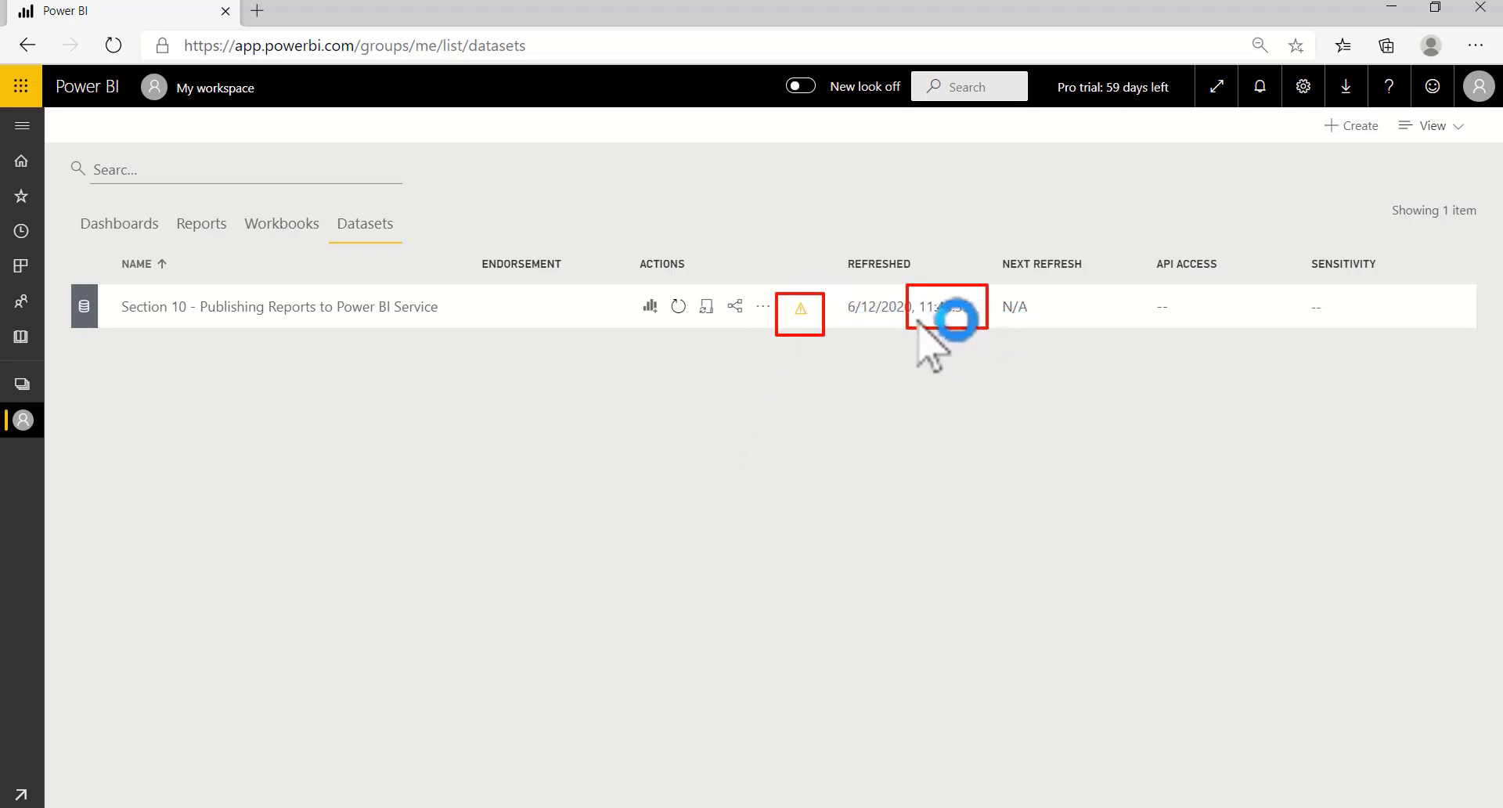
pyautogui.click(801, 308)
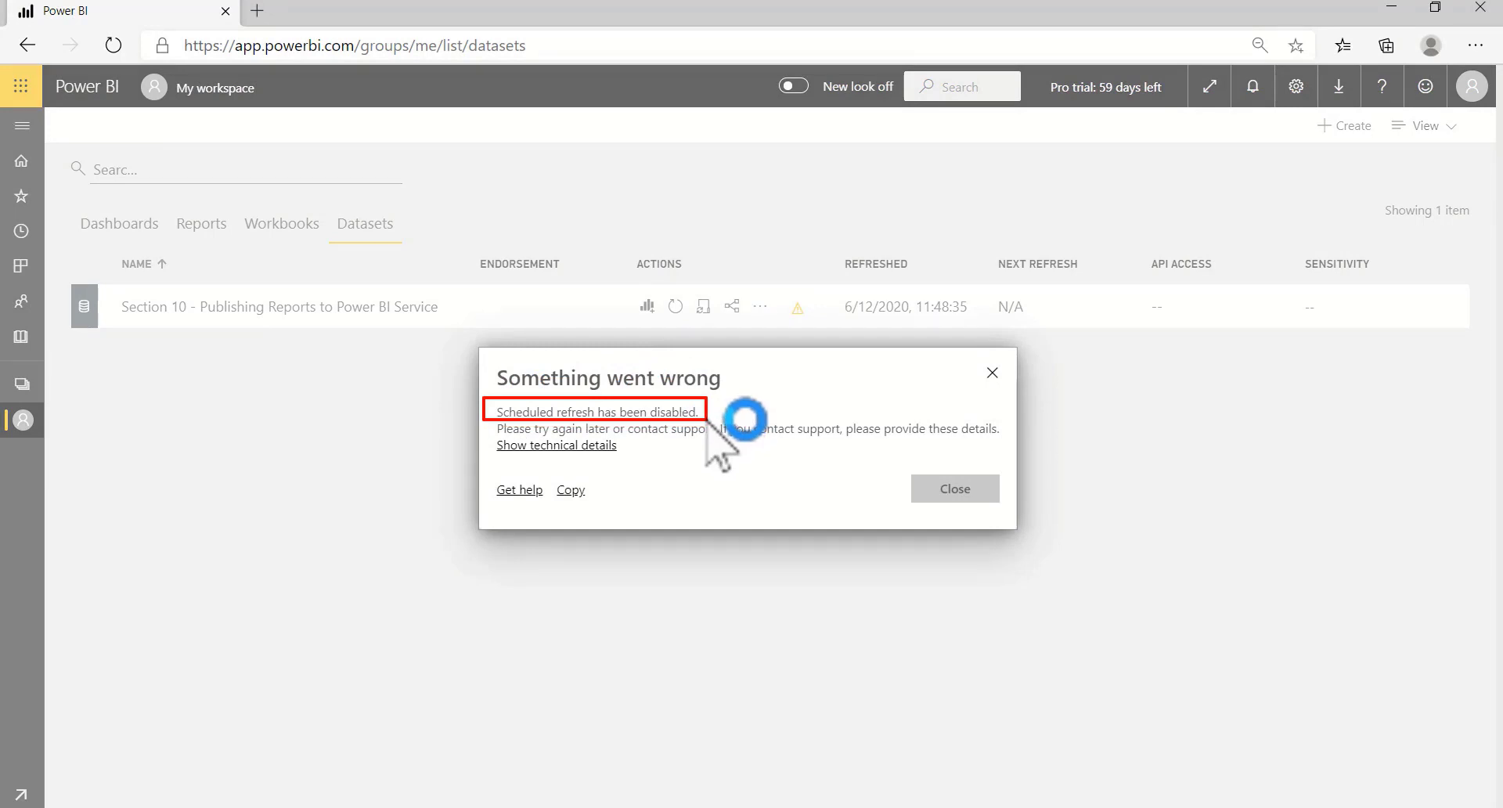
pyautogui.click(992, 374)
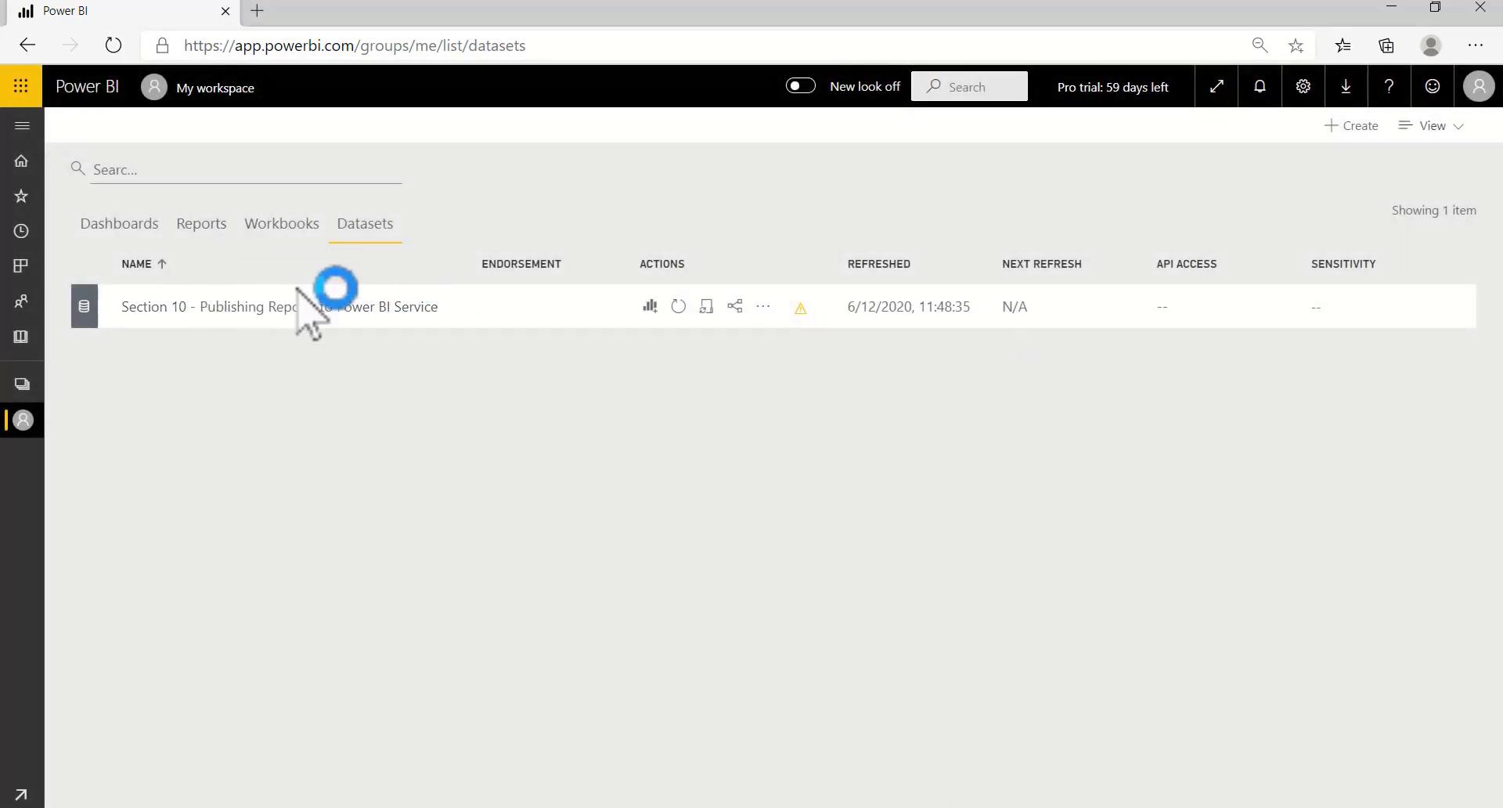
# Step: Open the Section 10 - Publishing Reports to Power BI Service report on its SuperStore Report page
pyautogui.click(198, 226)
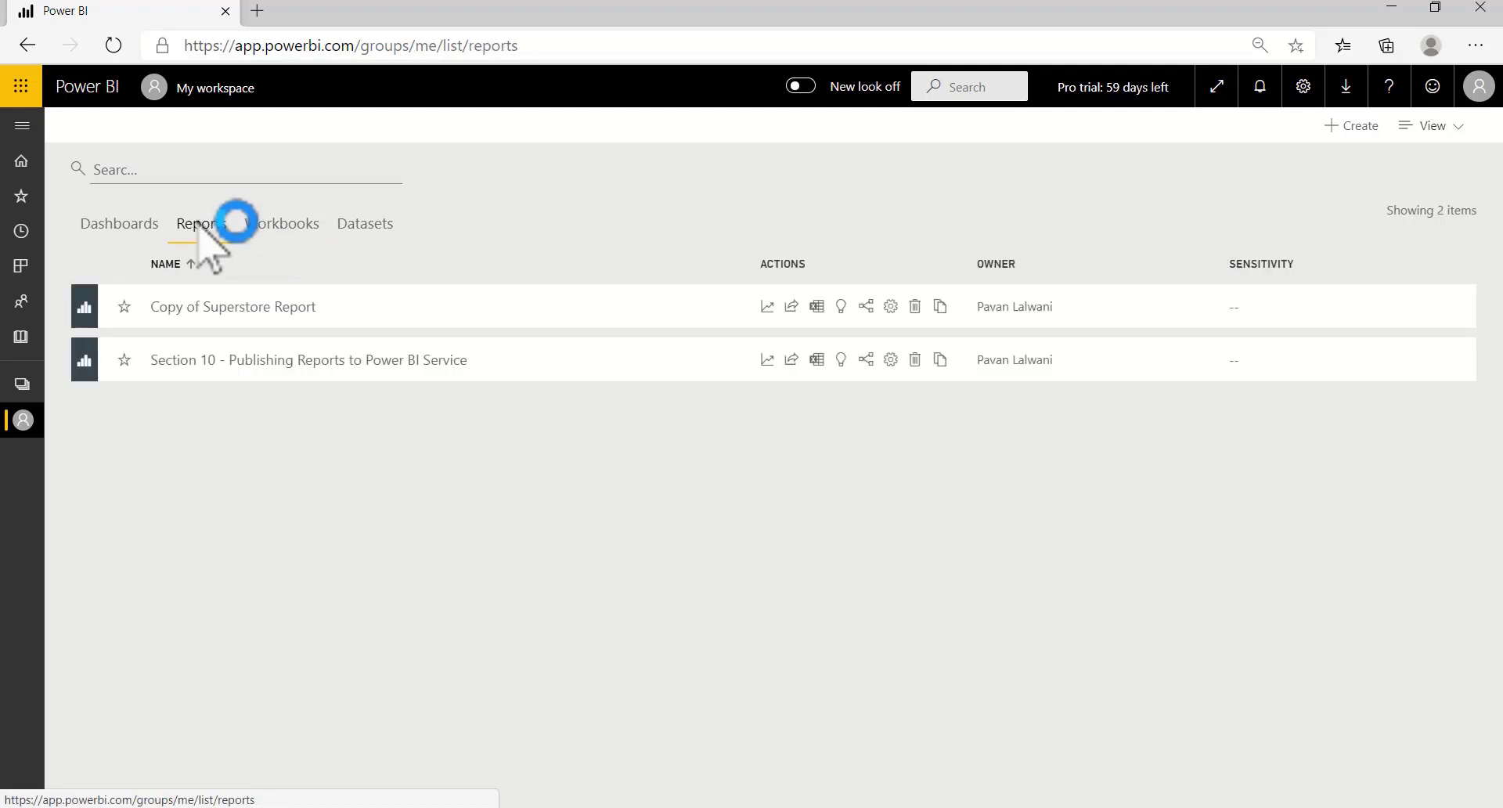
pyautogui.click(319, 362)
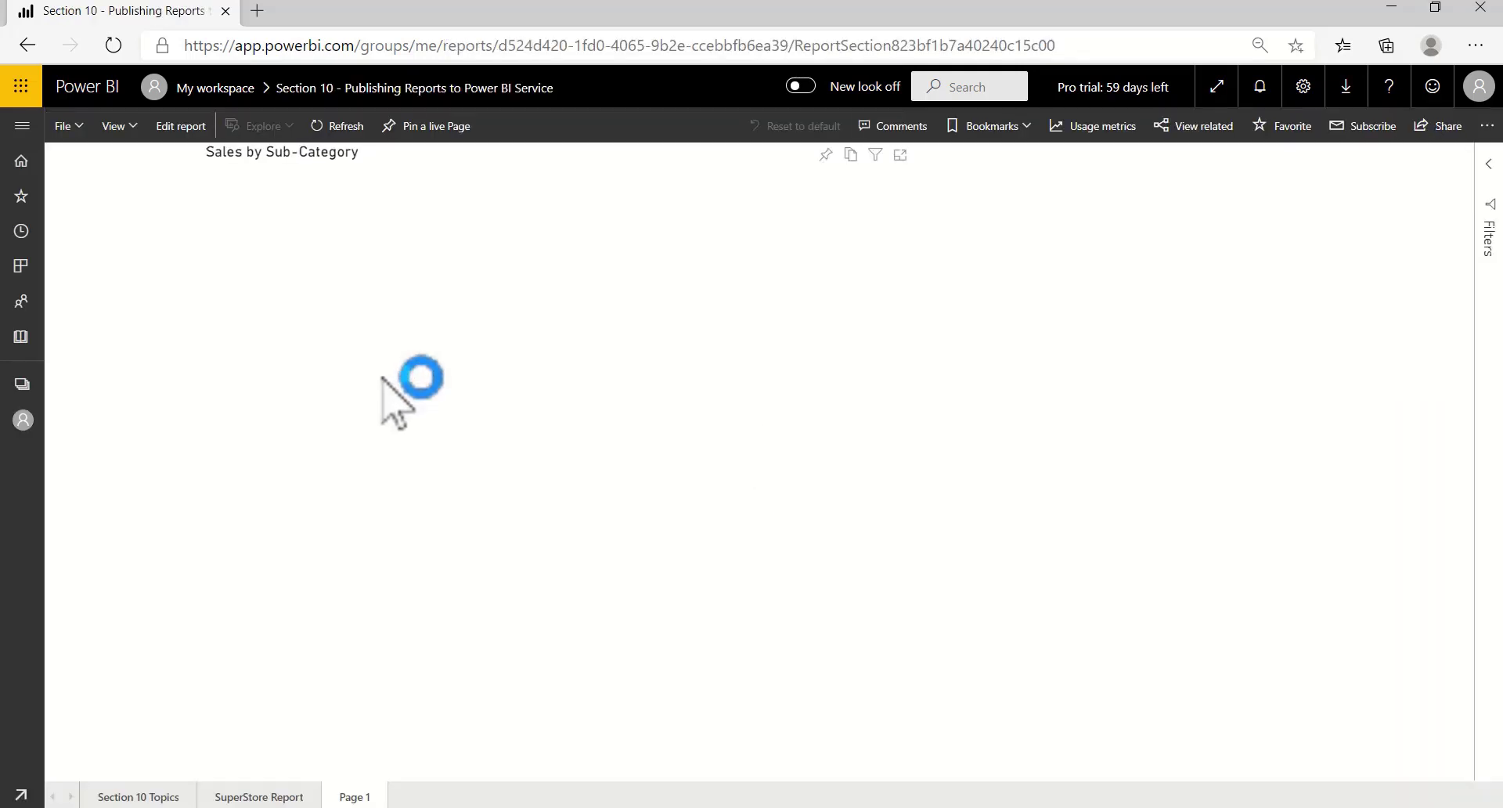
pyautogui.click(266, 795)
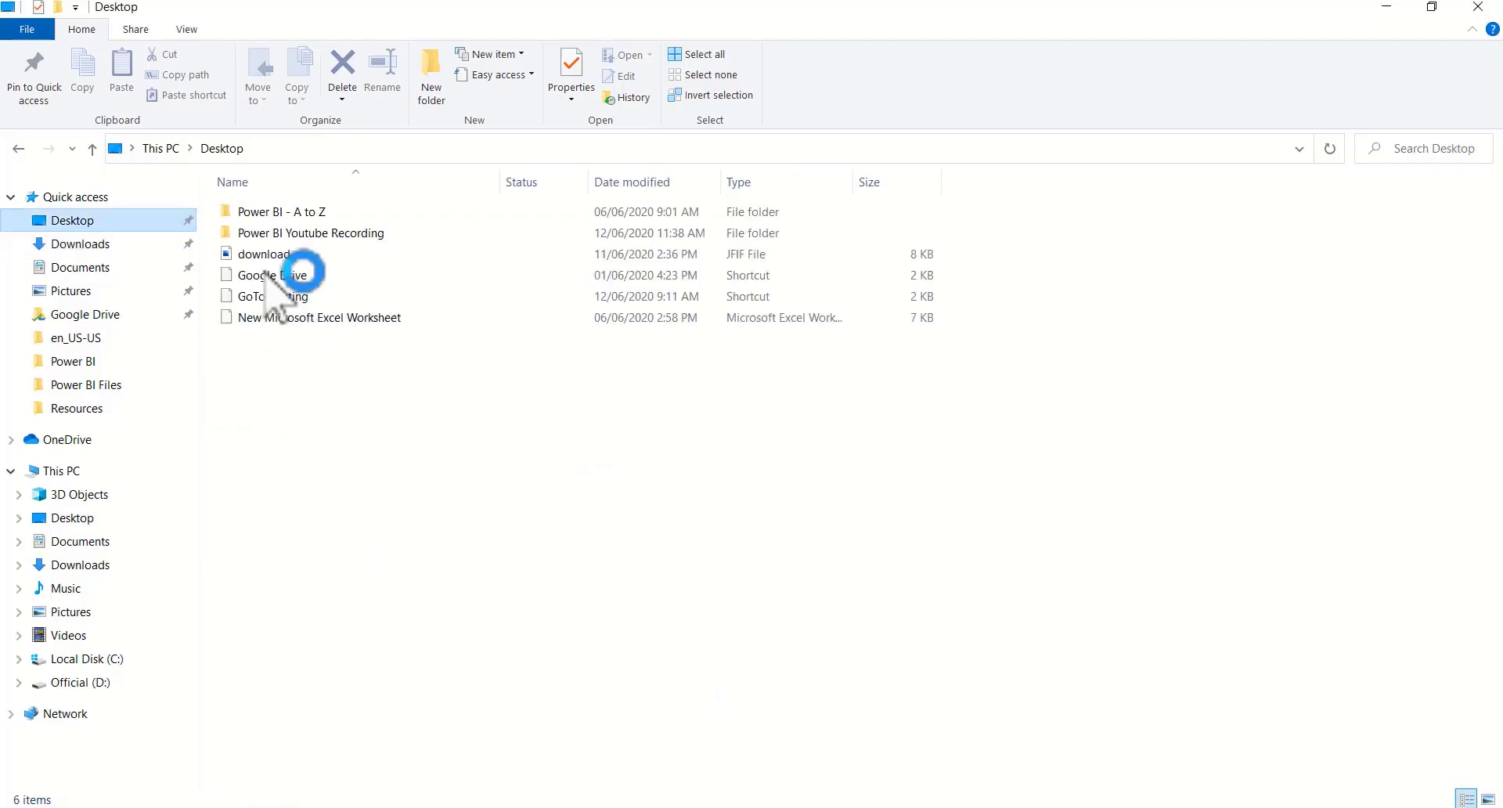
# Step: In File Explorer, open the 10.1 Sample SuperStore workbook from Desktop > Power BI - A to Z > Resources
pyautogui.doubleClick(302, 209)
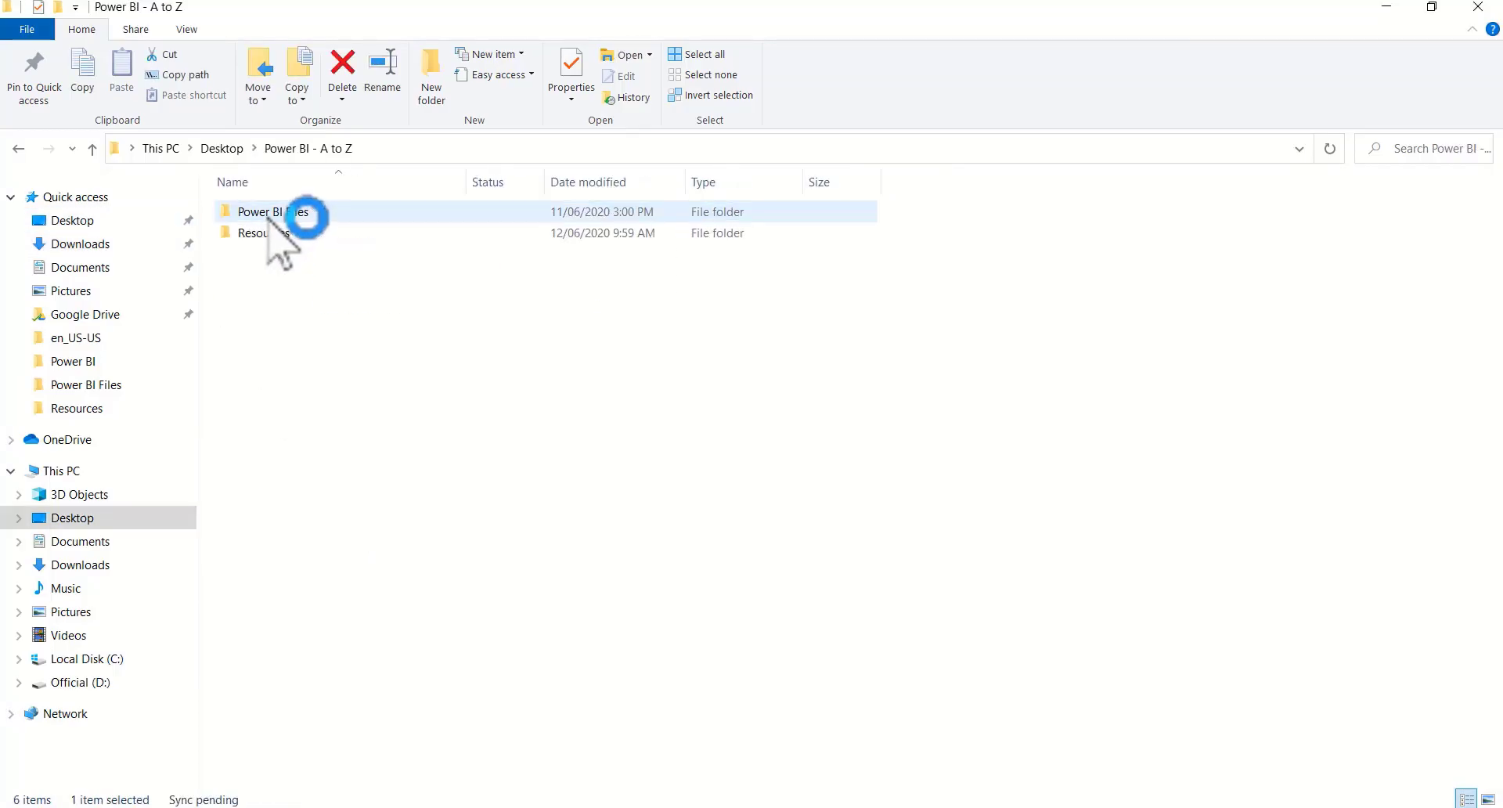
pyautogui.doubleClick(325, 233)
pyautogui.click(301, 402)
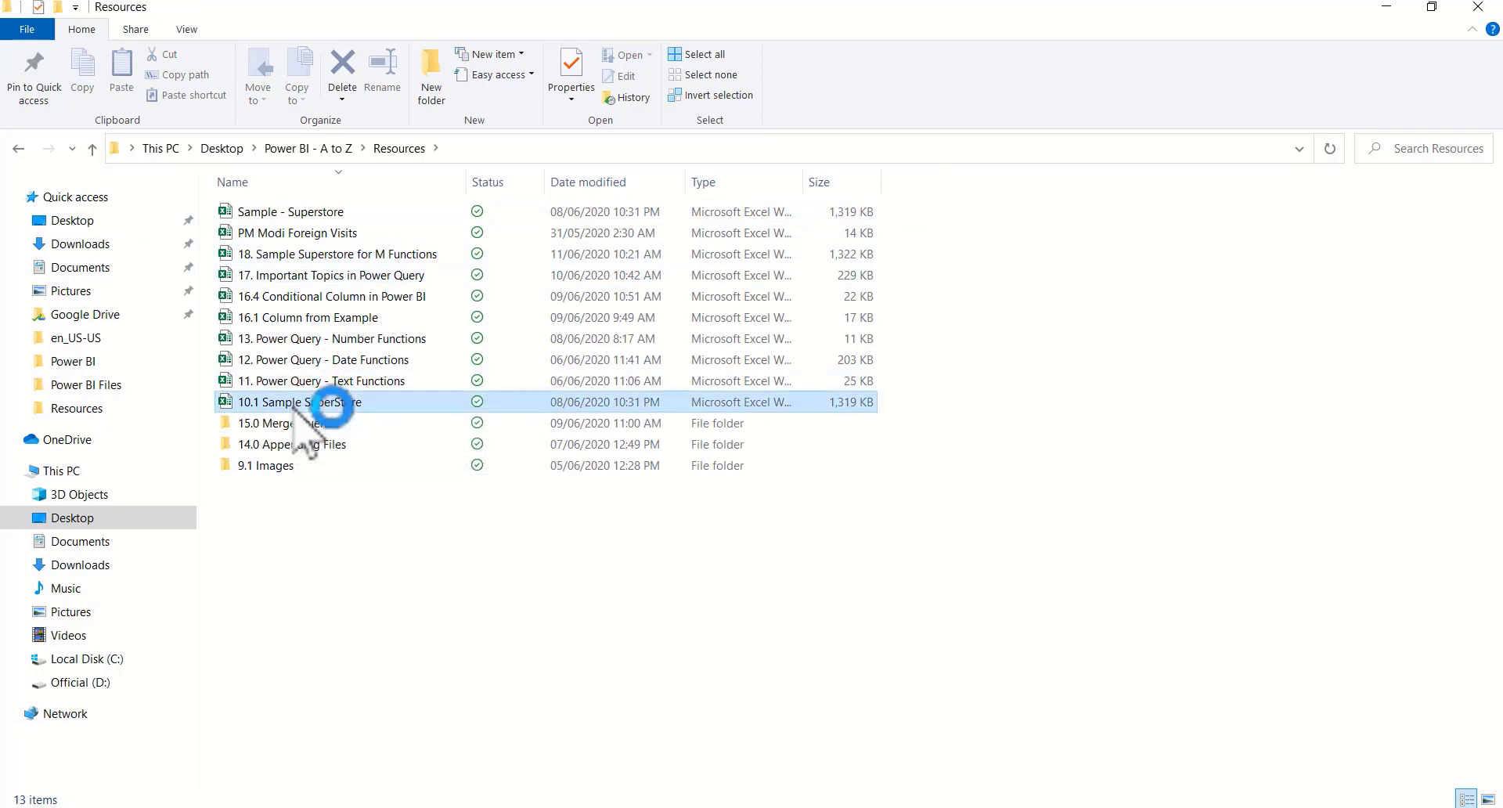
pyautogui.doubleClick(367, 403)
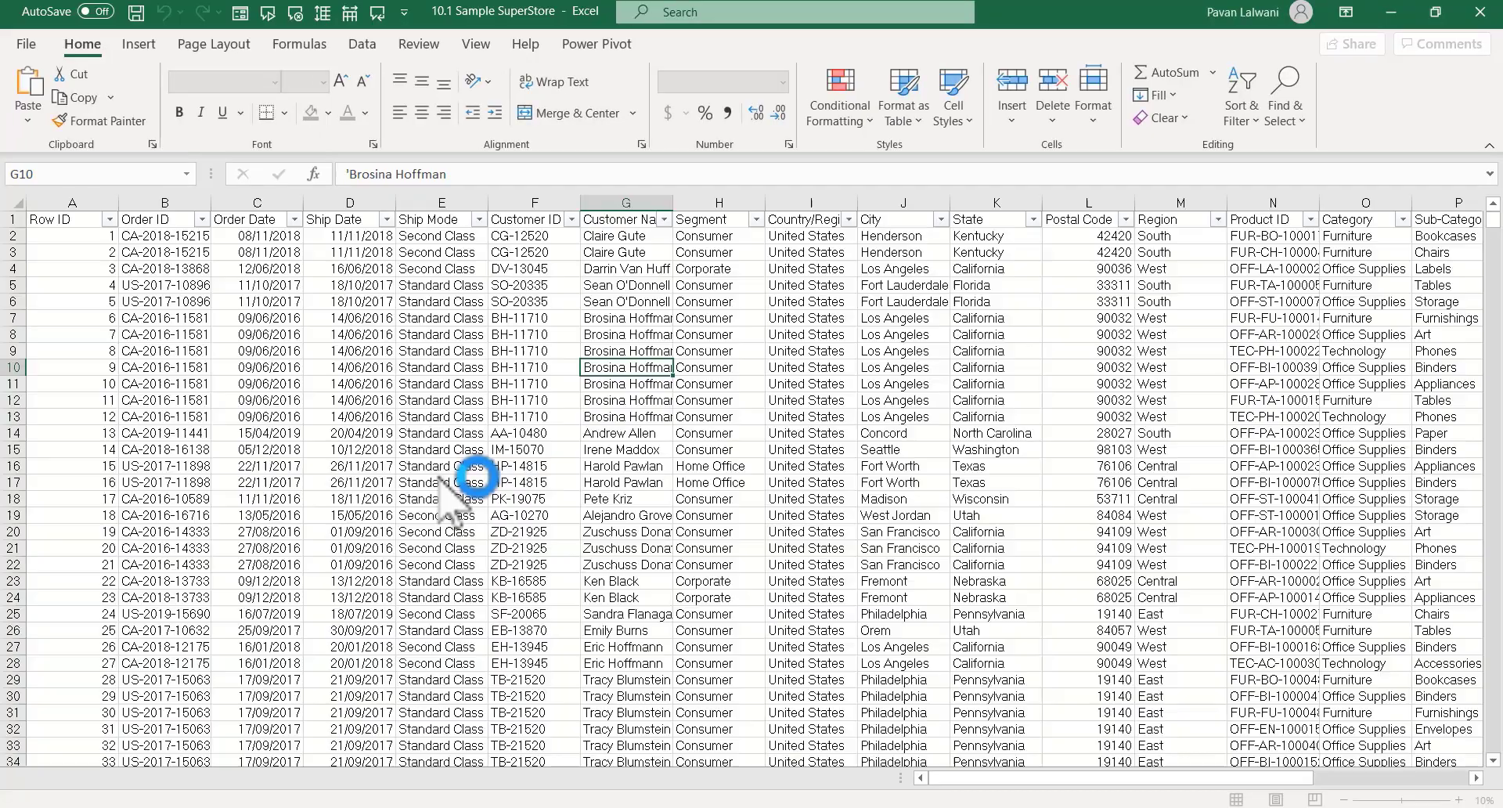
# Step: Fill Region cells M2:M7 on the Orders sheet with NorthEAST
pyautogui.click(1201, 238)
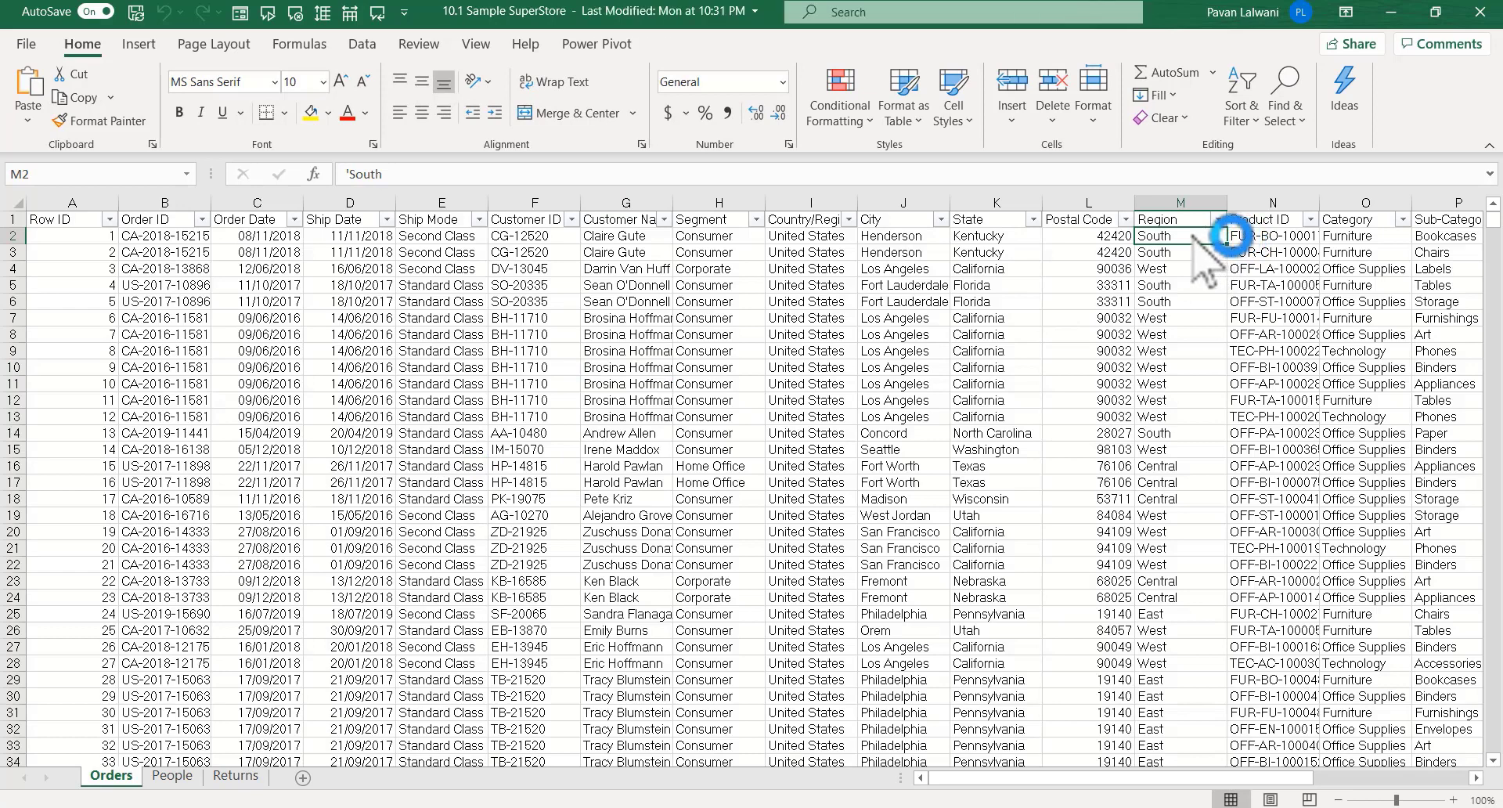
pyautogui.moveTo(1193, 237); pyautogui.dragTo(1196, 320)
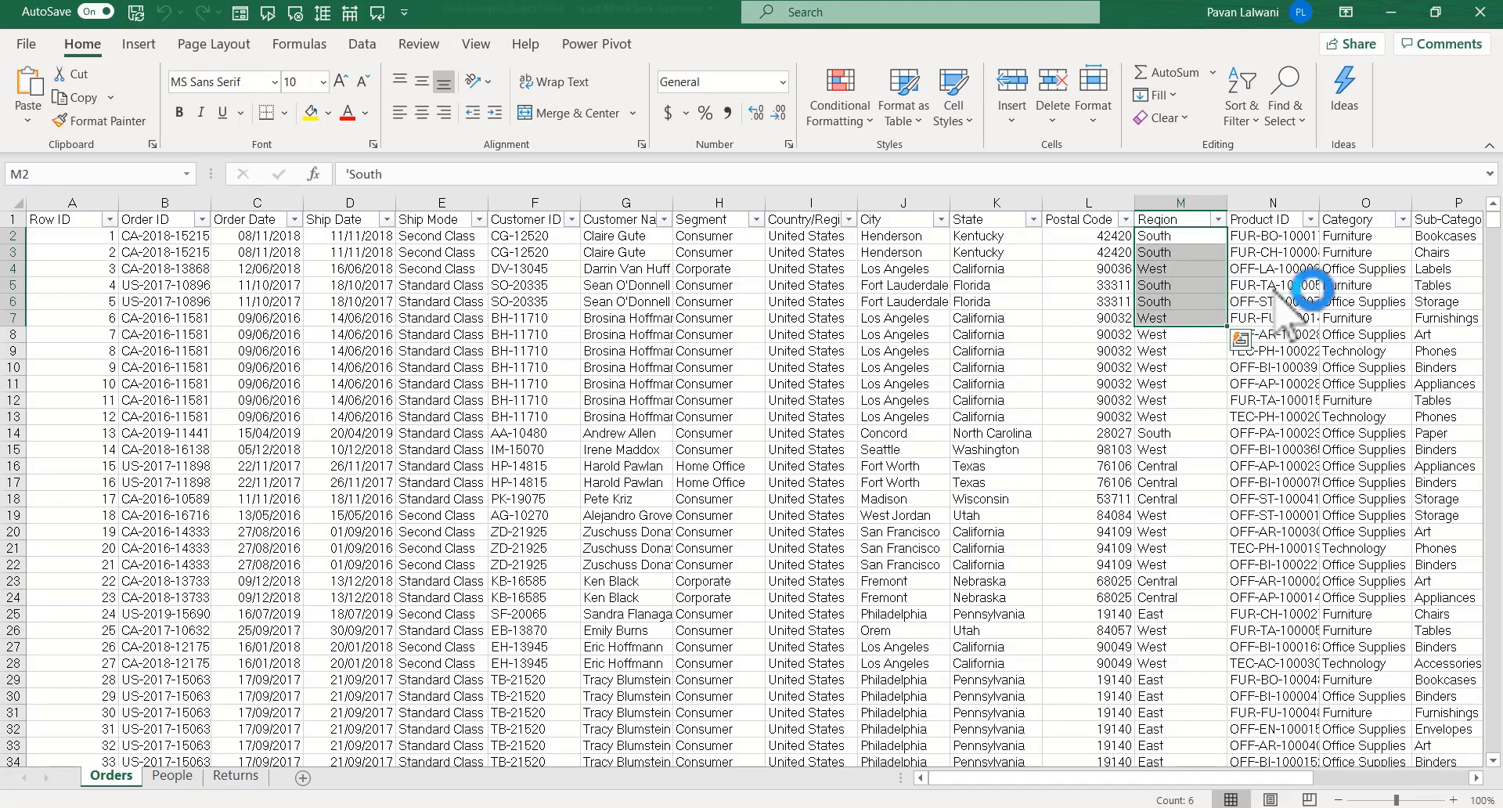
pyautogui.write('NorthE')
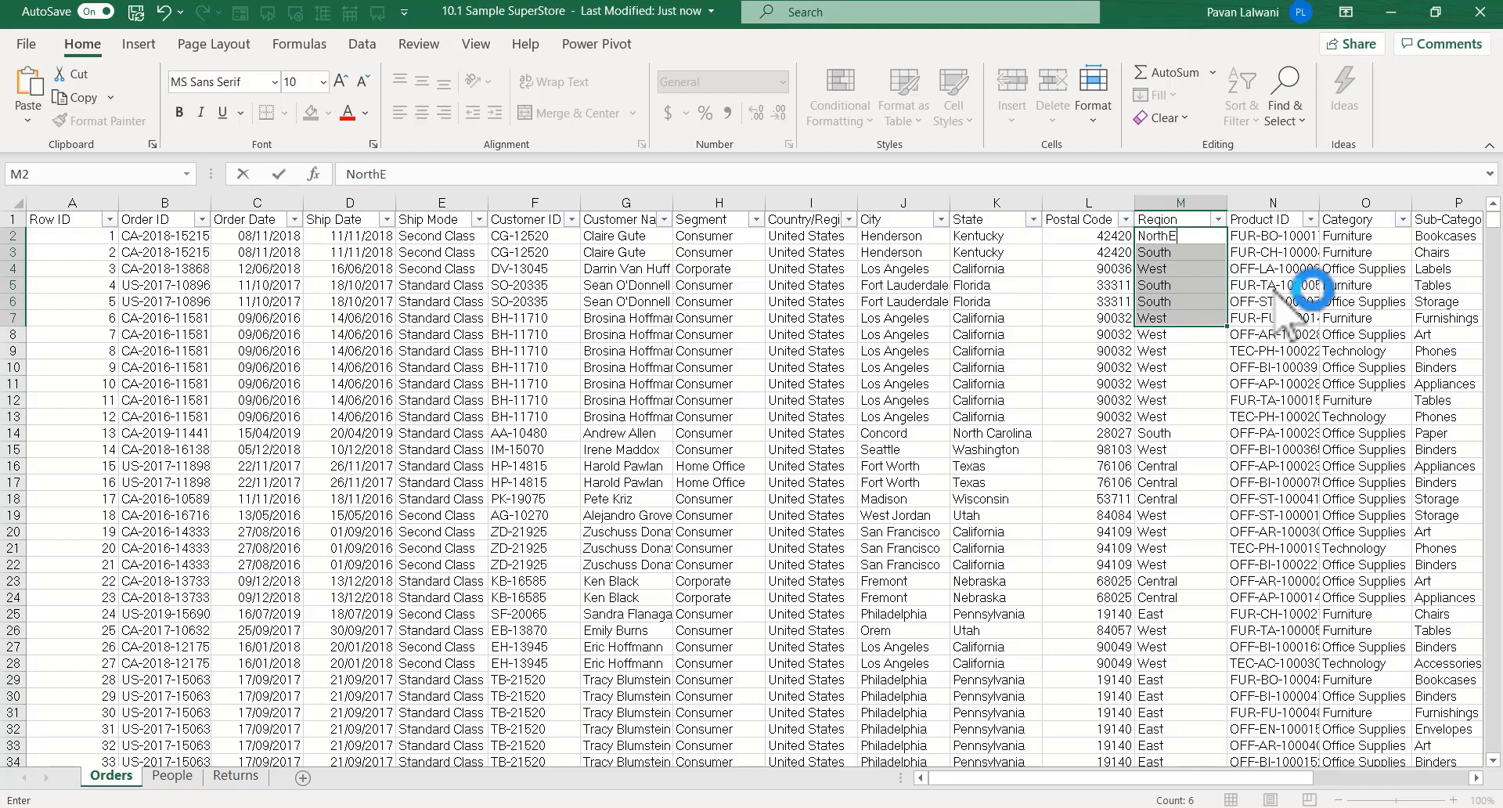
pyautogui.write('AST')
pyautogui.hotkey('ctrl', 'Return')
# Step: Fill Region cells M14:M21 on the Orders sheet with SouthWEST
pyautogui.moveTo(1182, 433); pyautogui.dragTo(1189, 547)
pyautogui.write('South')
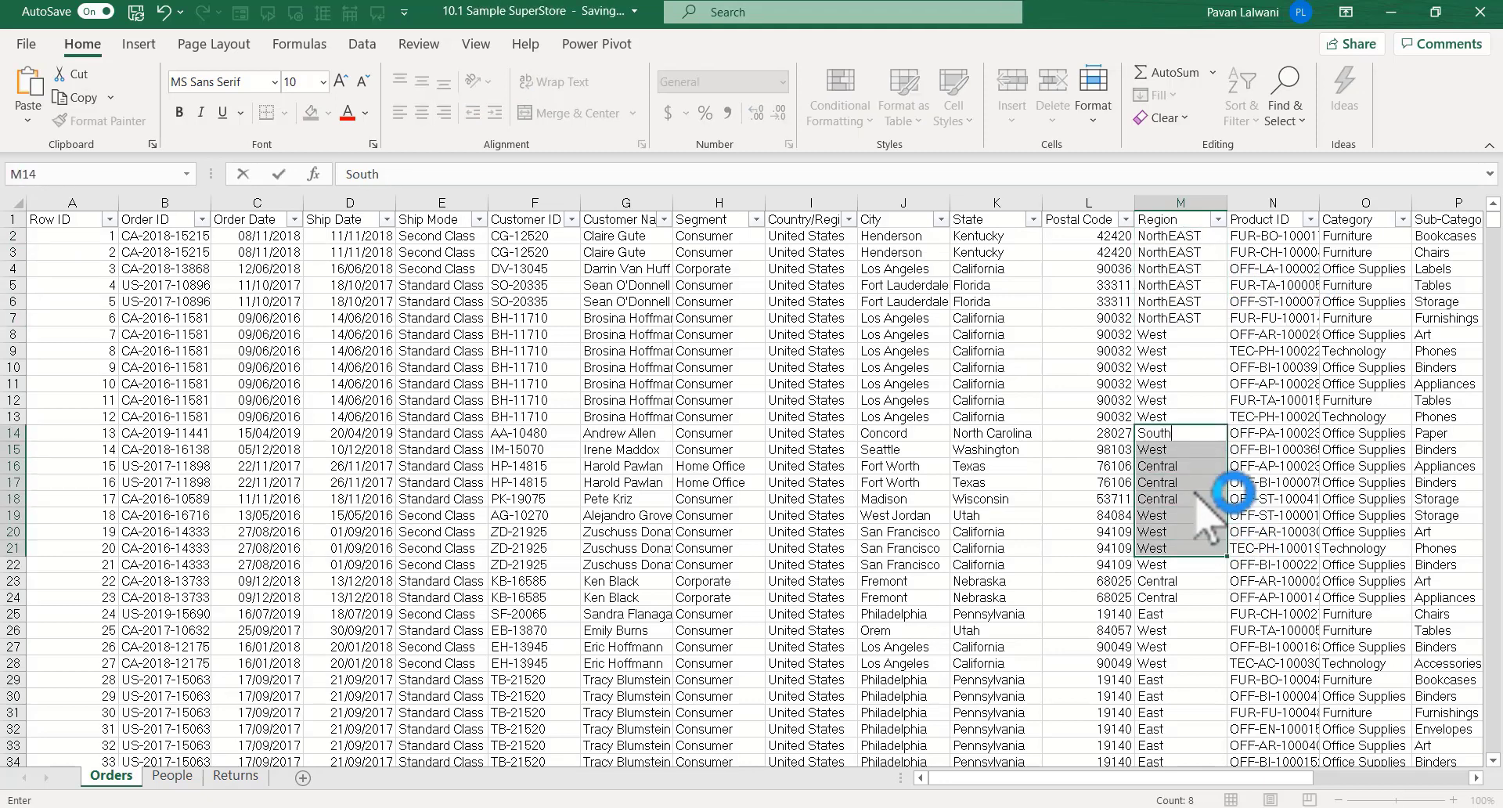
pyautogui.write('WEST')
pyautogui.hotkey('ctrl', 'Return')
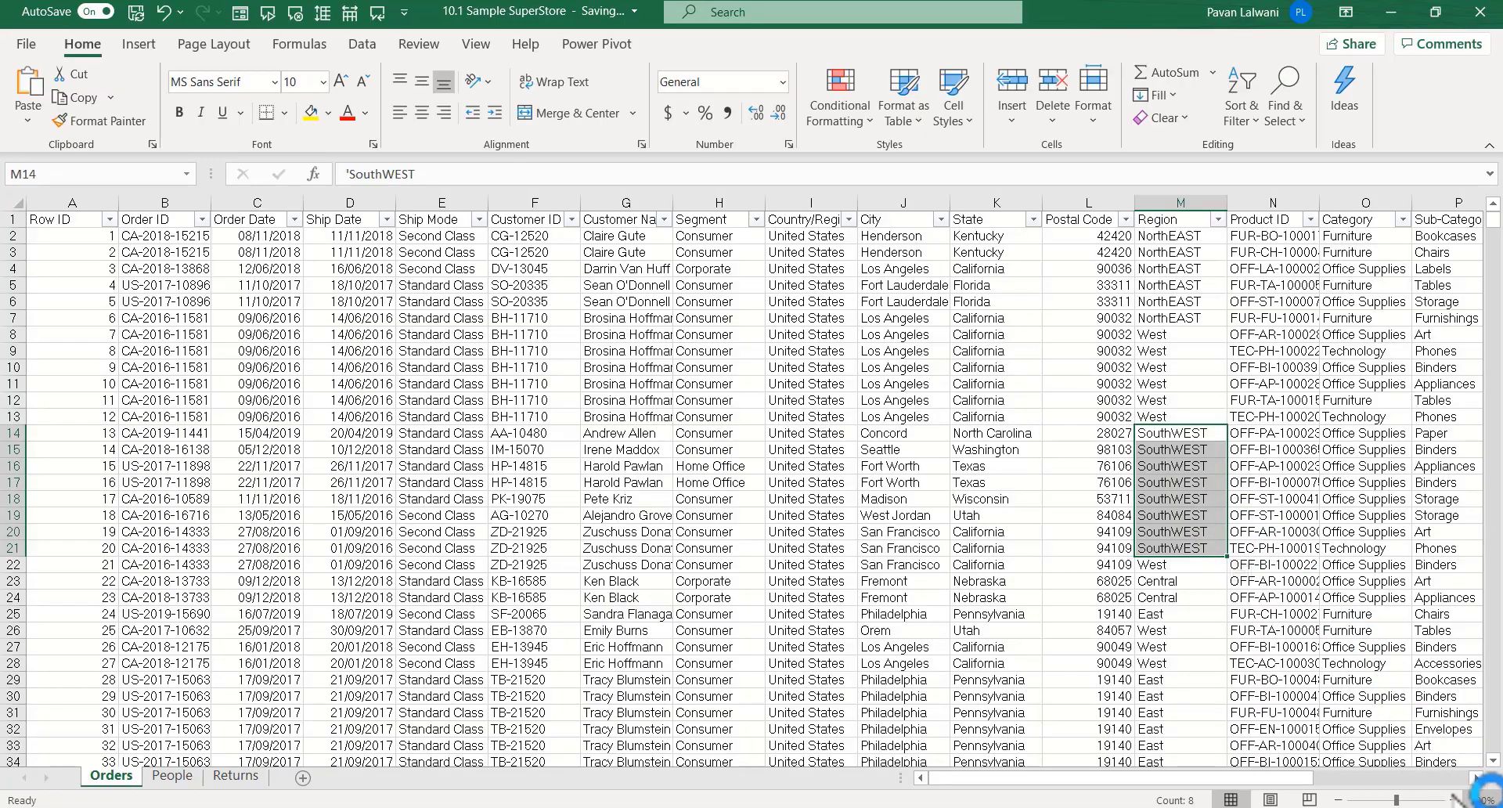
# Step: Enter NorthWest in cell M9996, the first empty cell below the Region data
pyautogui.click(1454, 799)
pyautogui.click(1453, 799)
pyautogui.hscroll(3, 1459, 758)
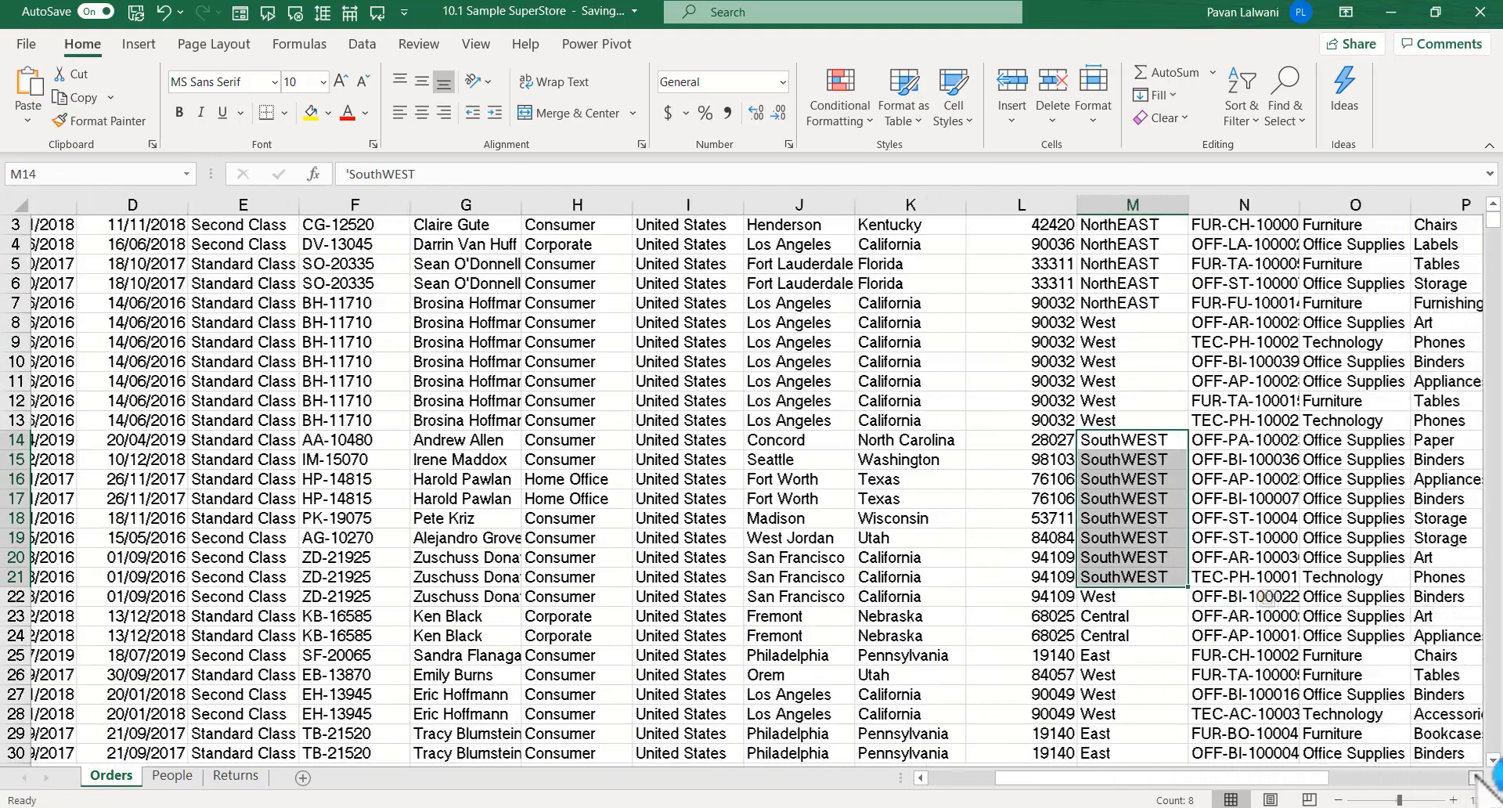
pyautogui.scroll(1, 1458, 758)
pyautogui.moveTo(953, 245); pyautogui.dragTo(968, 338)
pyautogui.moveTo(1010, 479); pyautogui.dragTo(1016, 619)
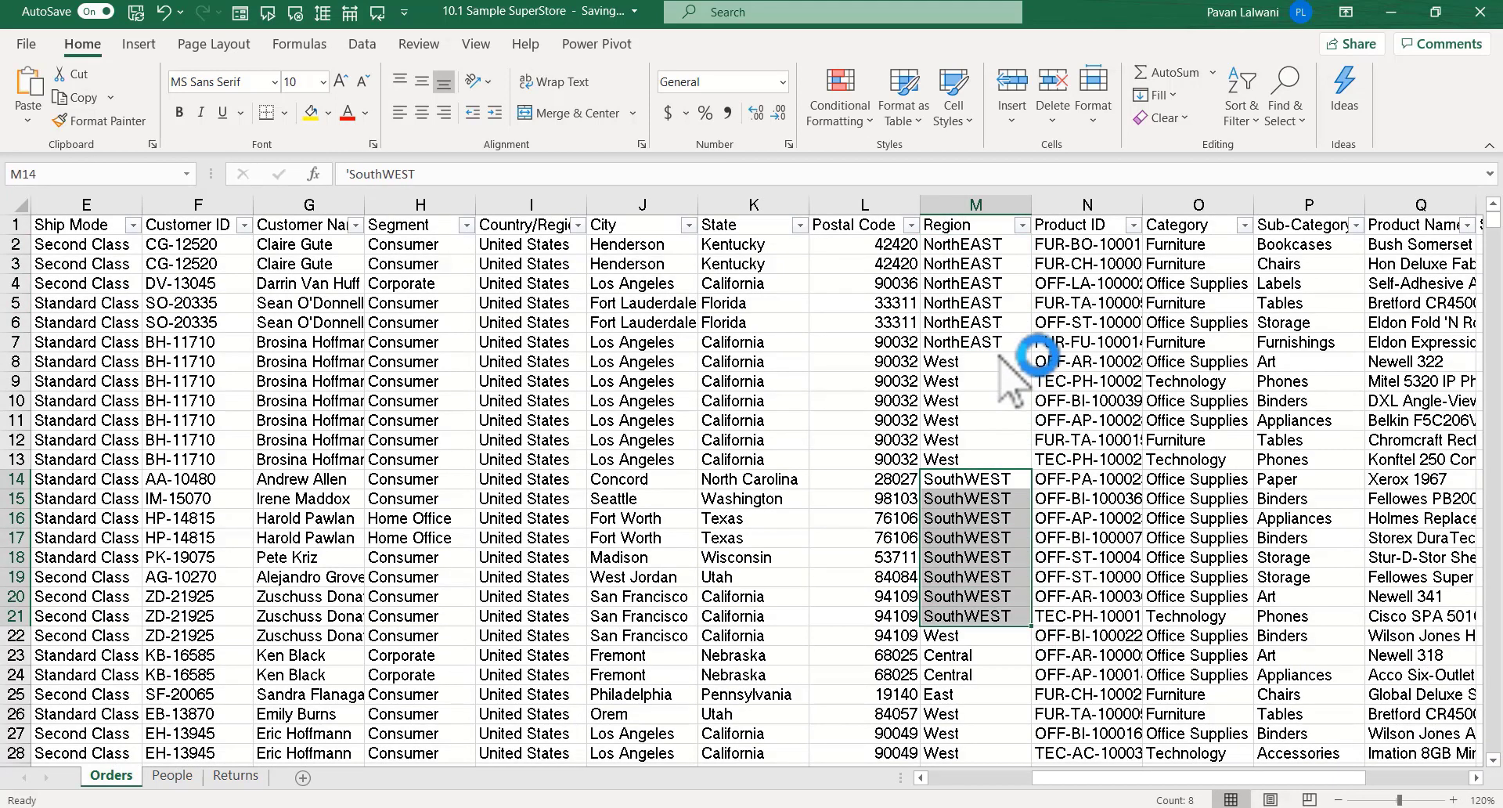
pyautogui.click(995, 401)
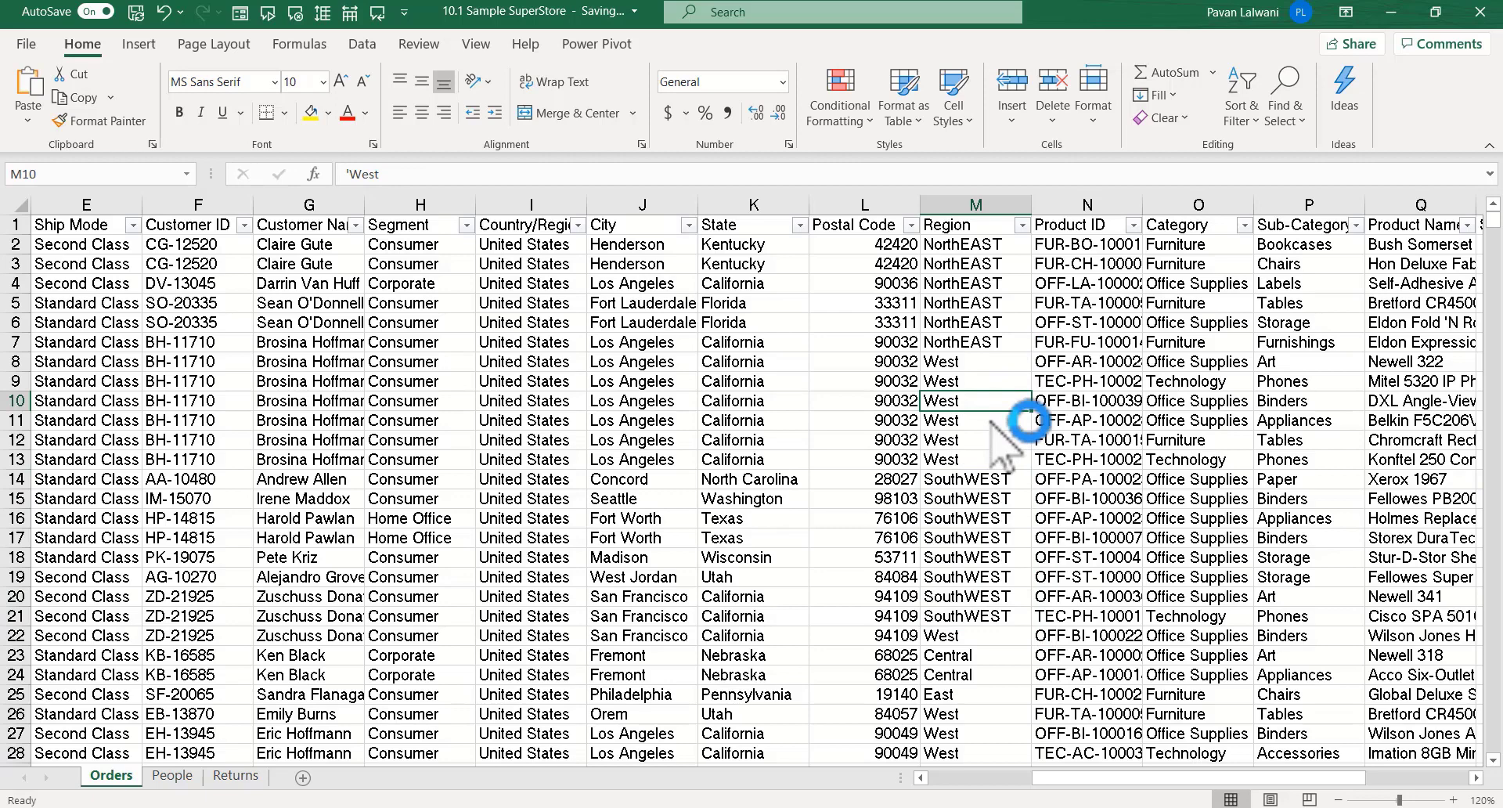
pyautogui.hotkey('ctrl', 'Down')
pyautogui.press('Down')
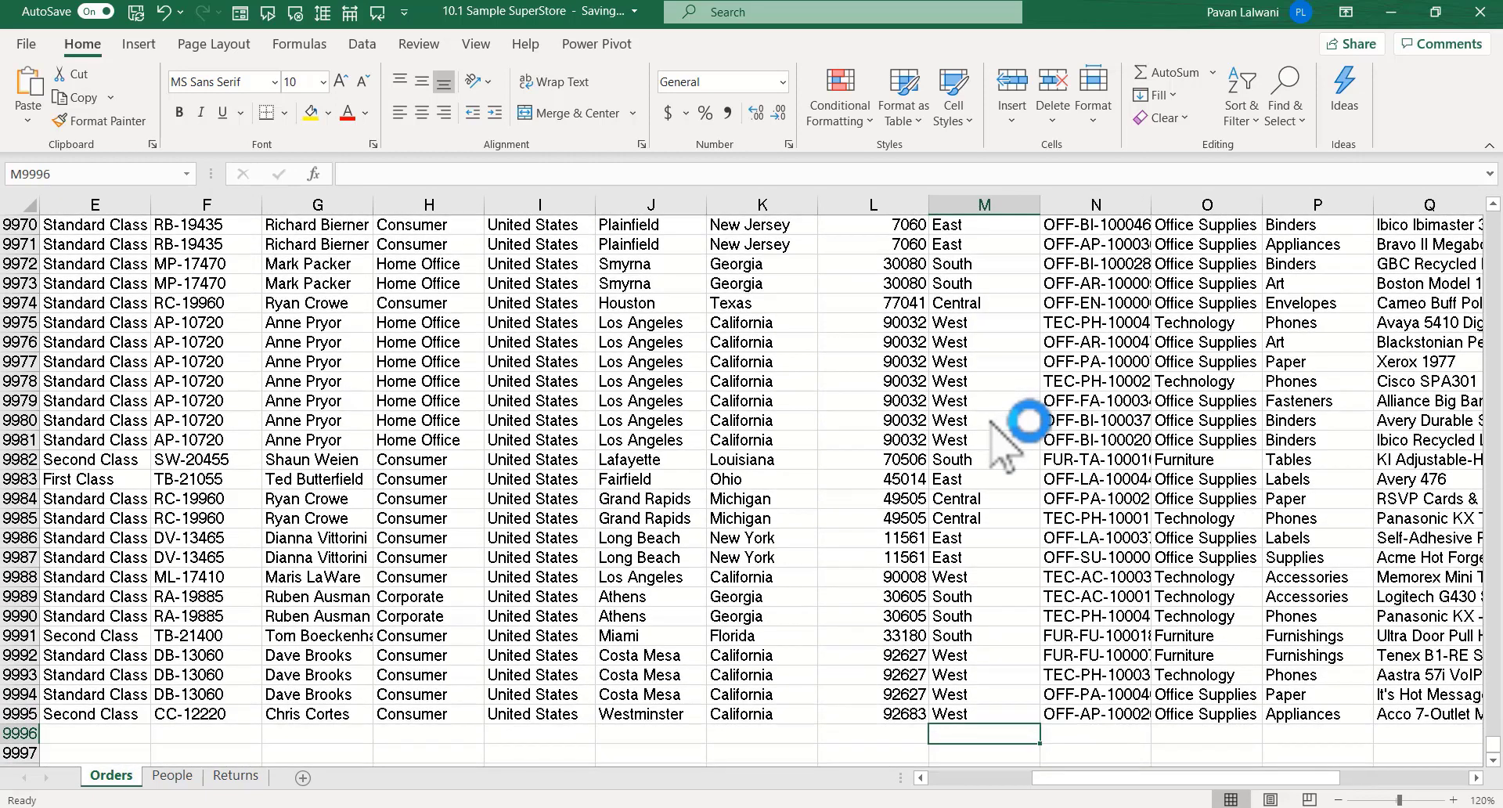
pyautogui.write('Not')
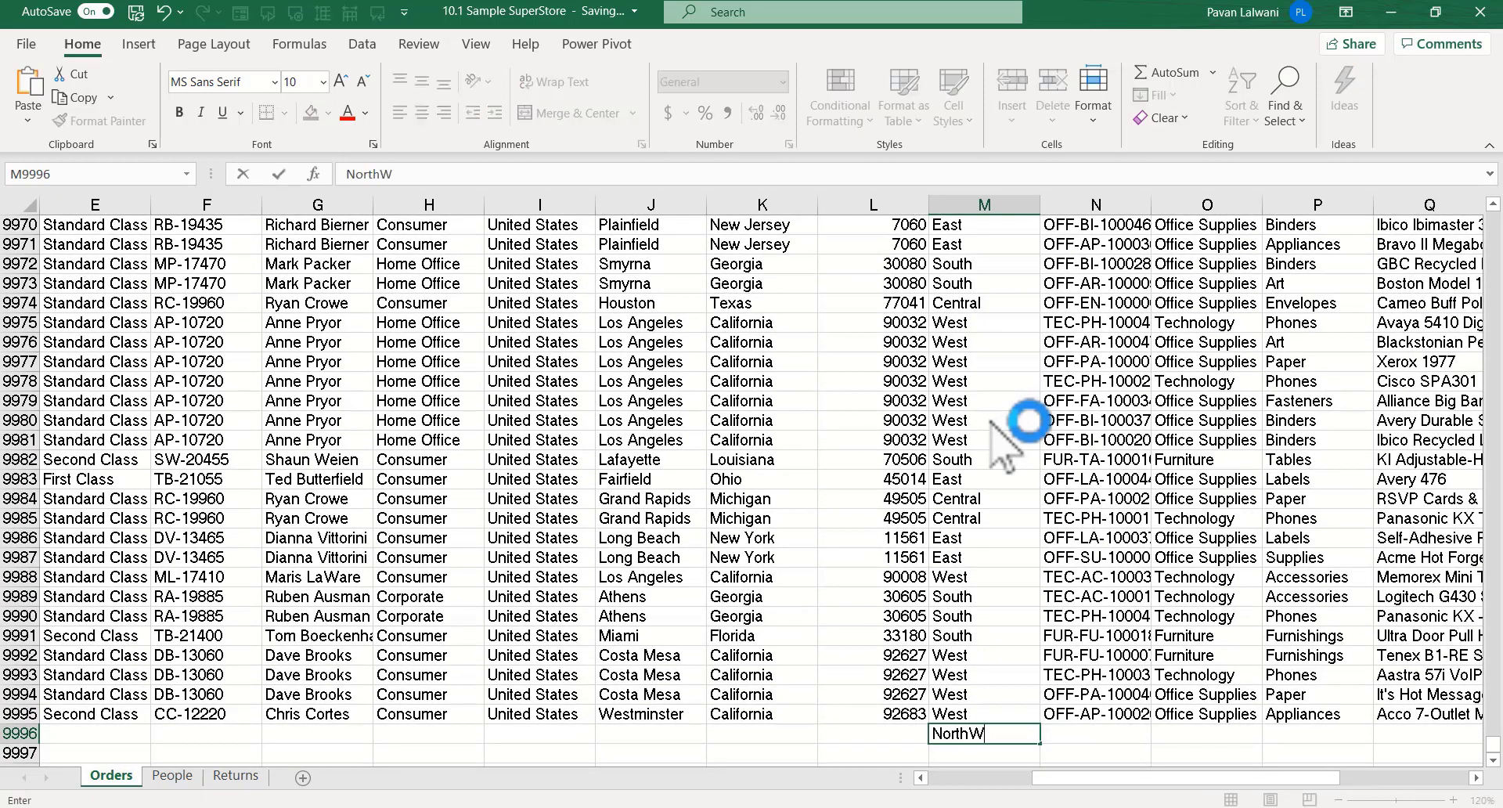
pyautogui.write('thWest')
pyautogui.press('Return')
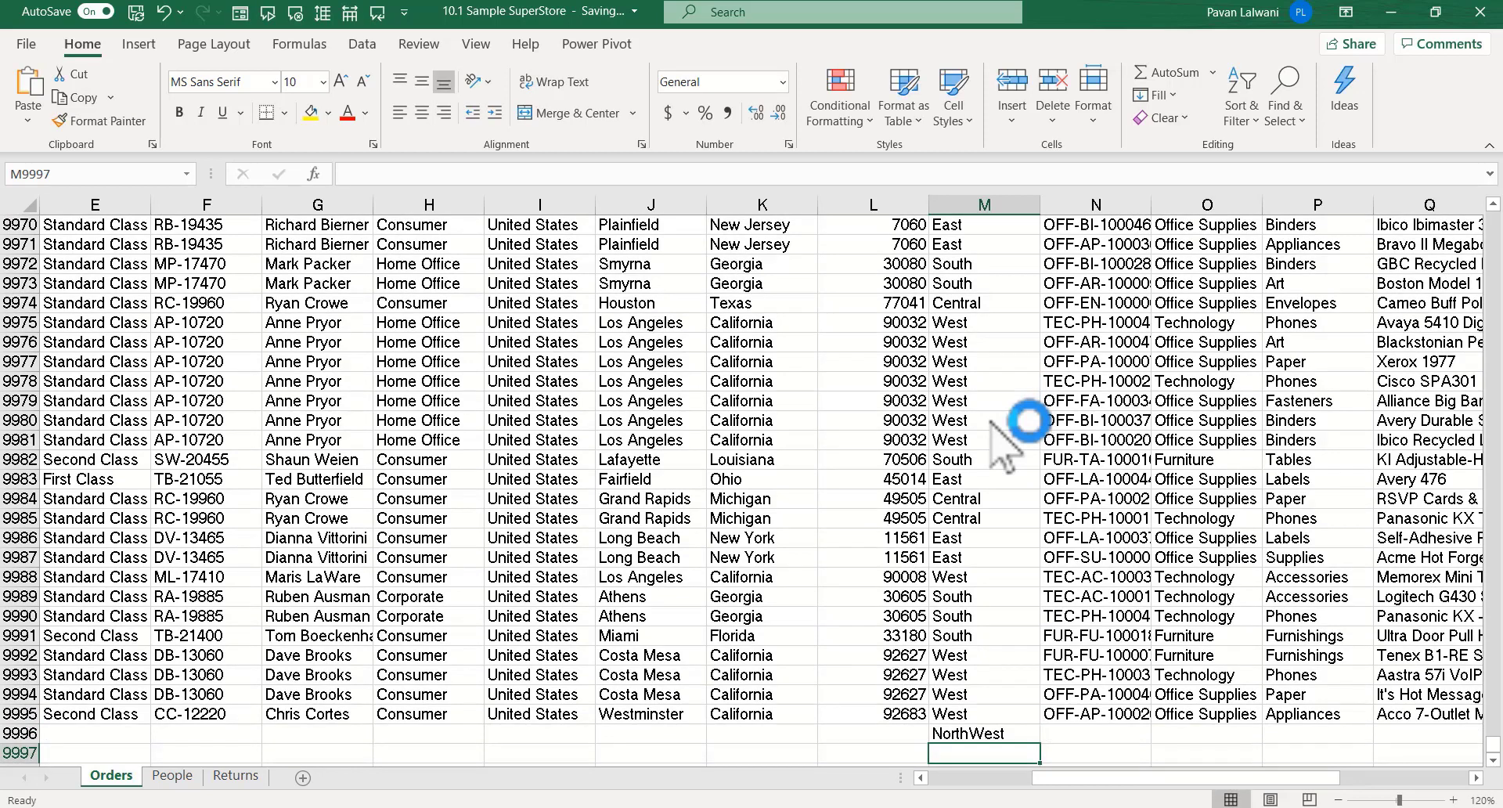
# Step: Close the 10.1 Sample SuperStore workbook and switch back to the Power BI report in Microsoft Edge
pyautogui.click(1009, 732)
pyautogui.click(807, 493)
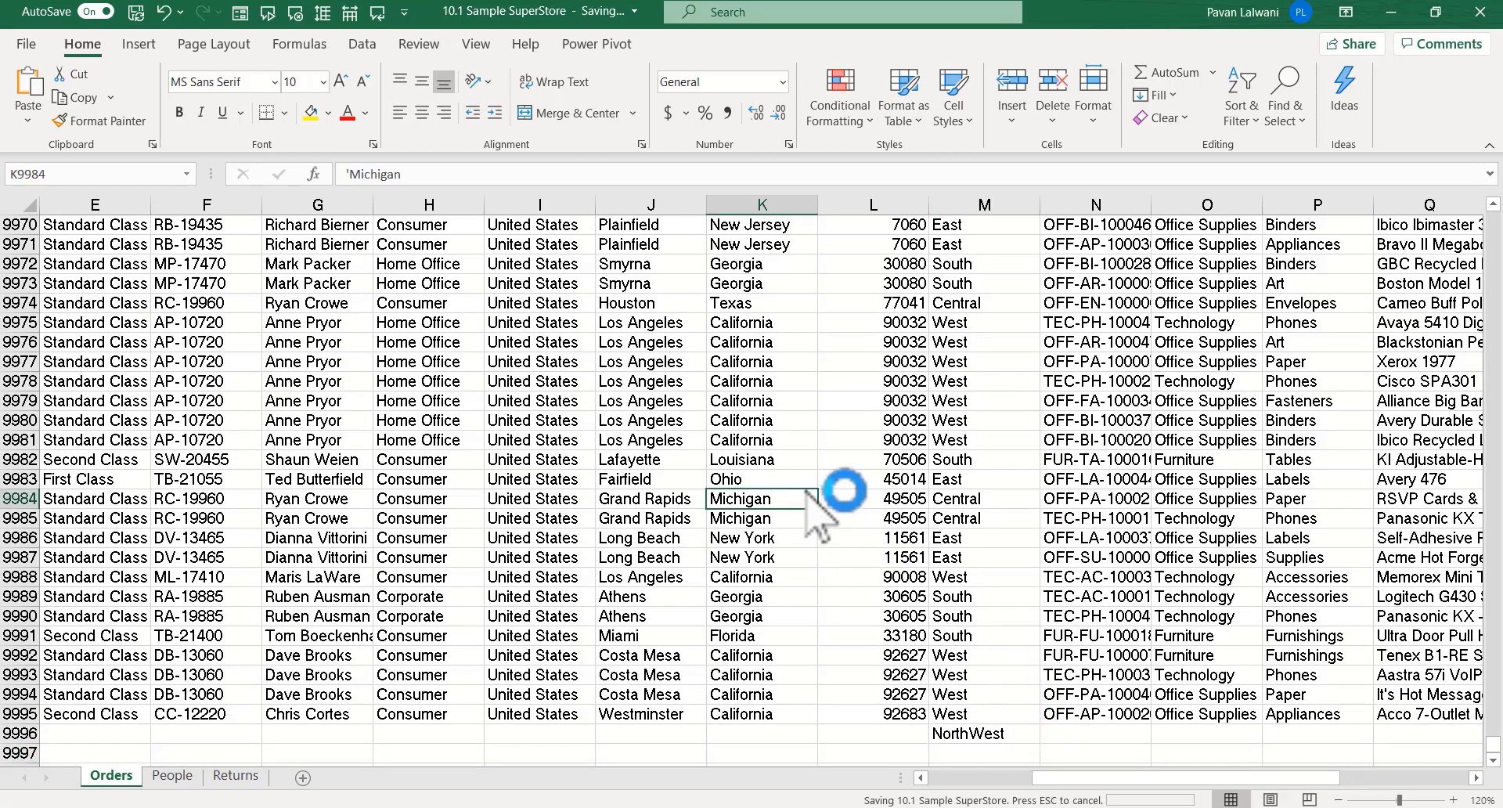
pyautogui.click(1095, 342)
pyautogui.click(1479, 11)
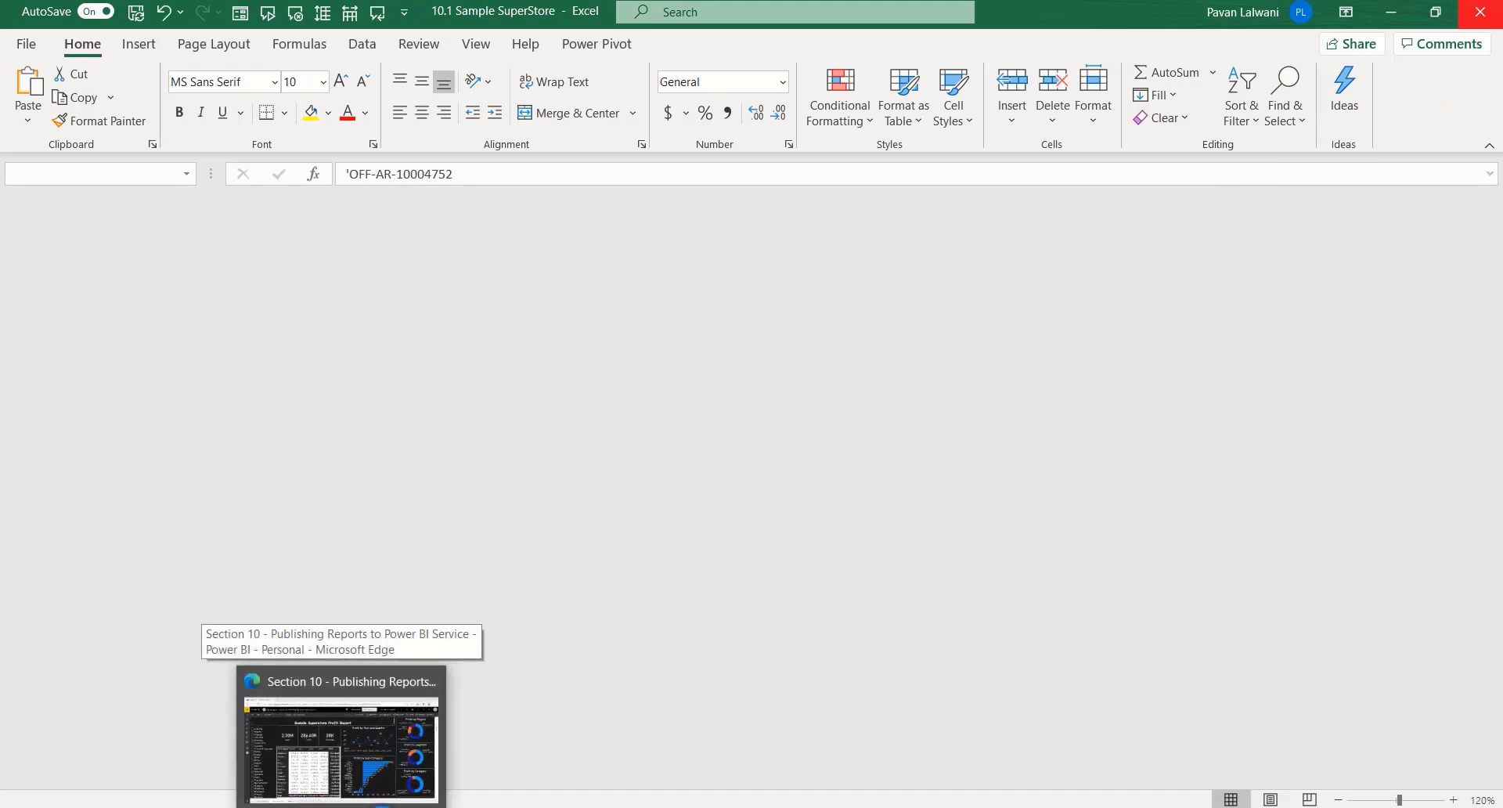
pyautogui.click(311, 802)
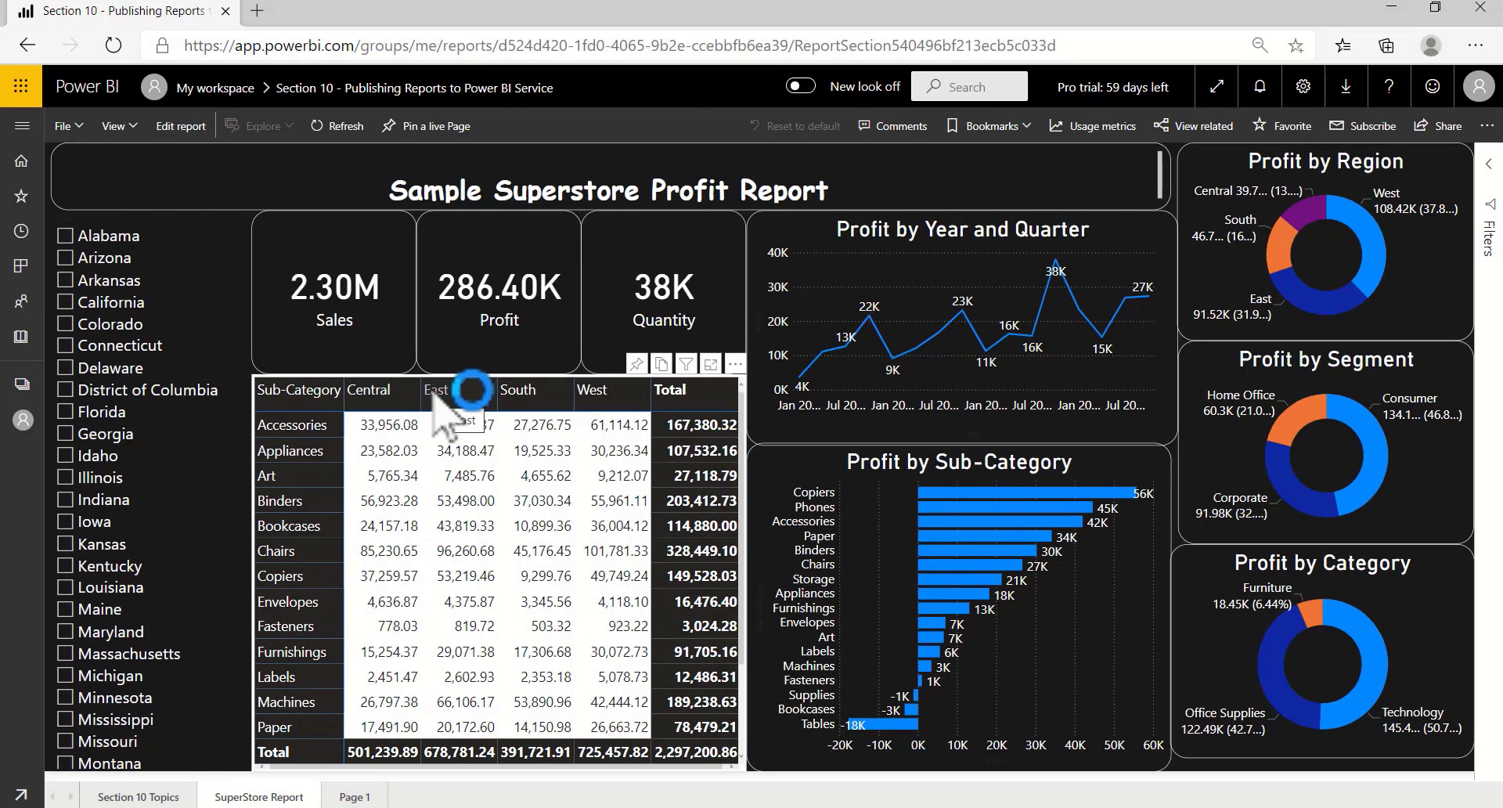
# Step: Compare the dataset's last refresh time in My workspace with the system clock and refresh the dataset again
pyautogui.click(26, 423)
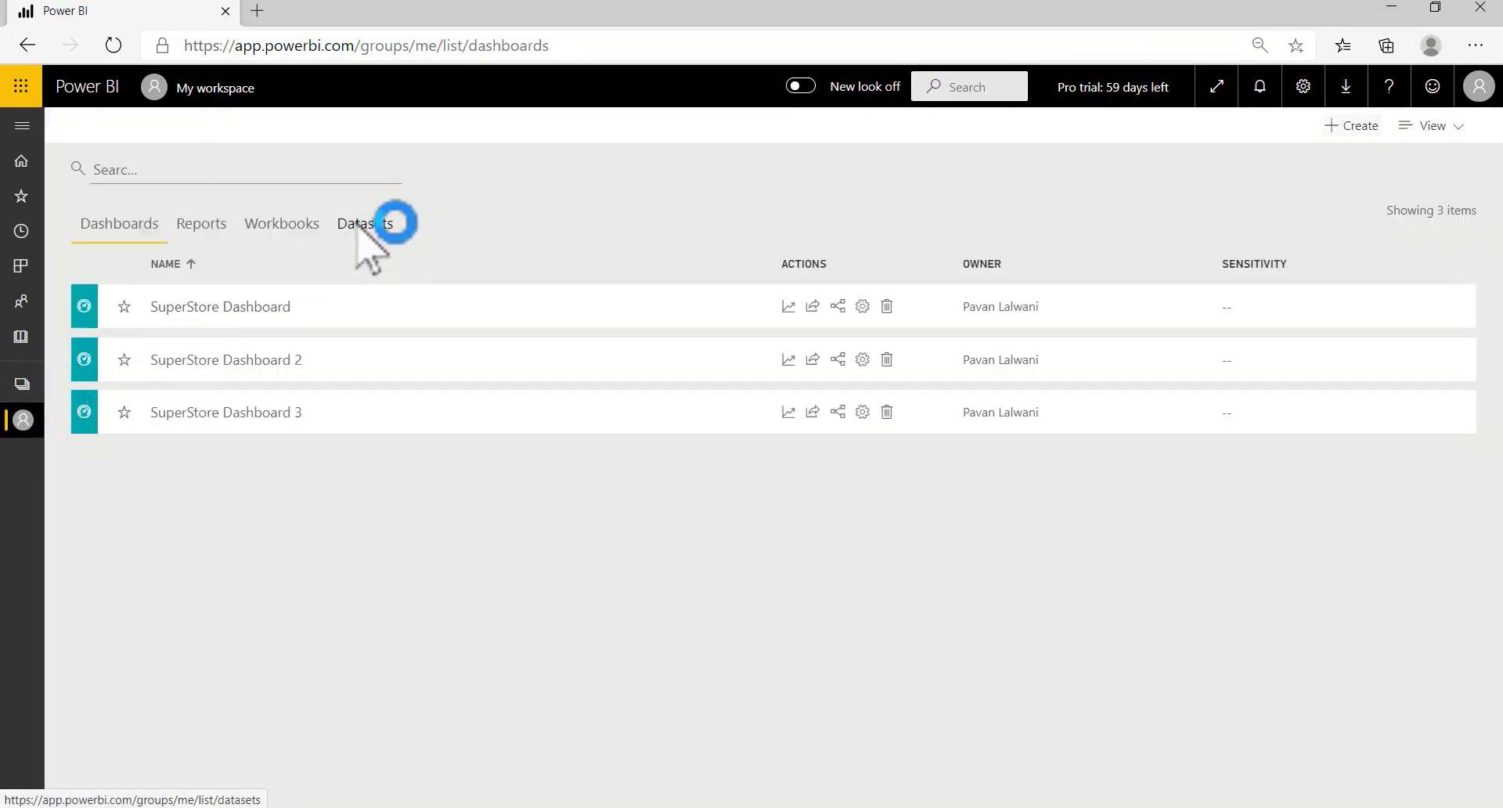
pyautogui.click(360, 224)
pyautogui.click(1456, 806)
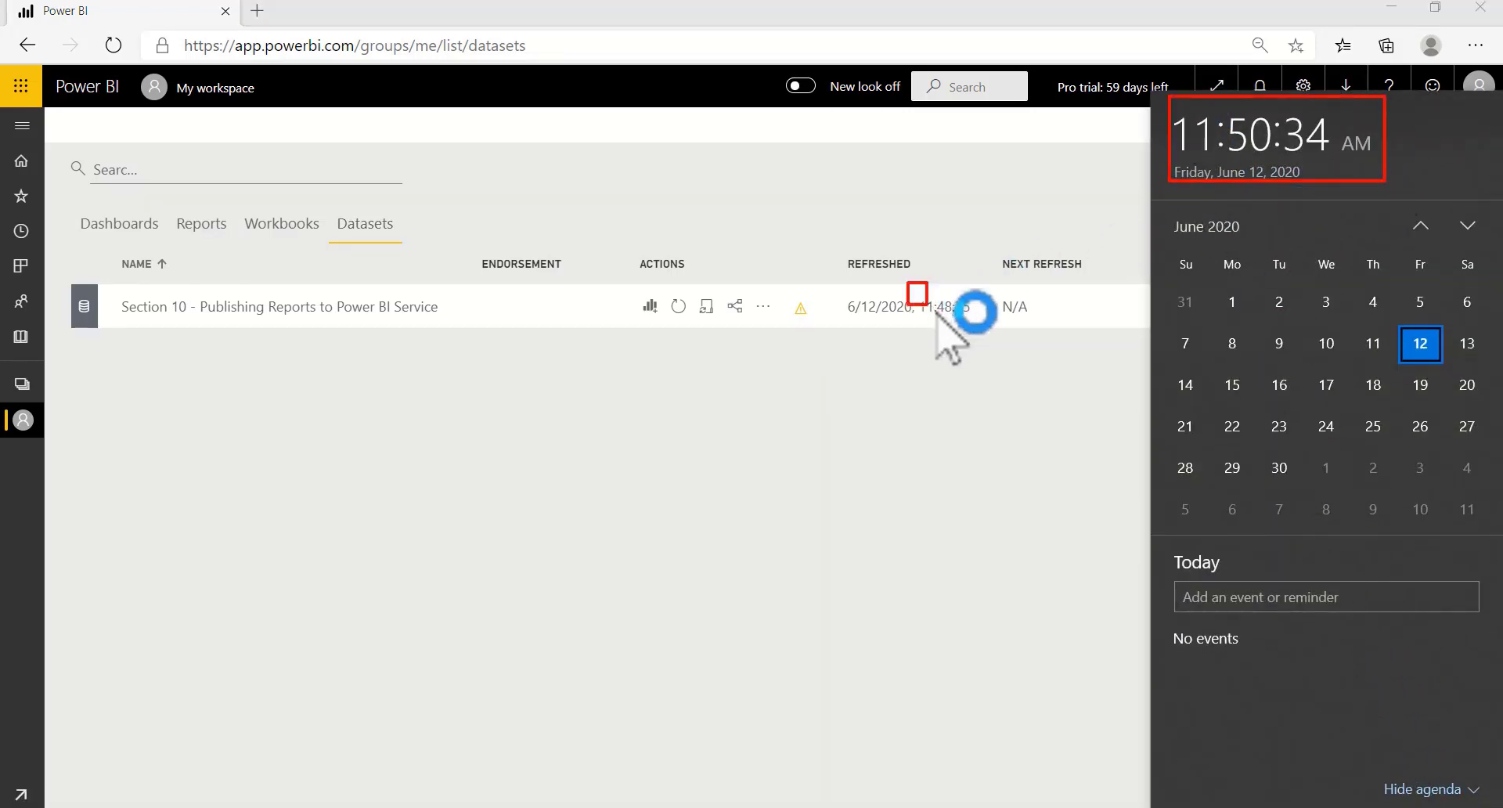
pyautogui.press('Escape')
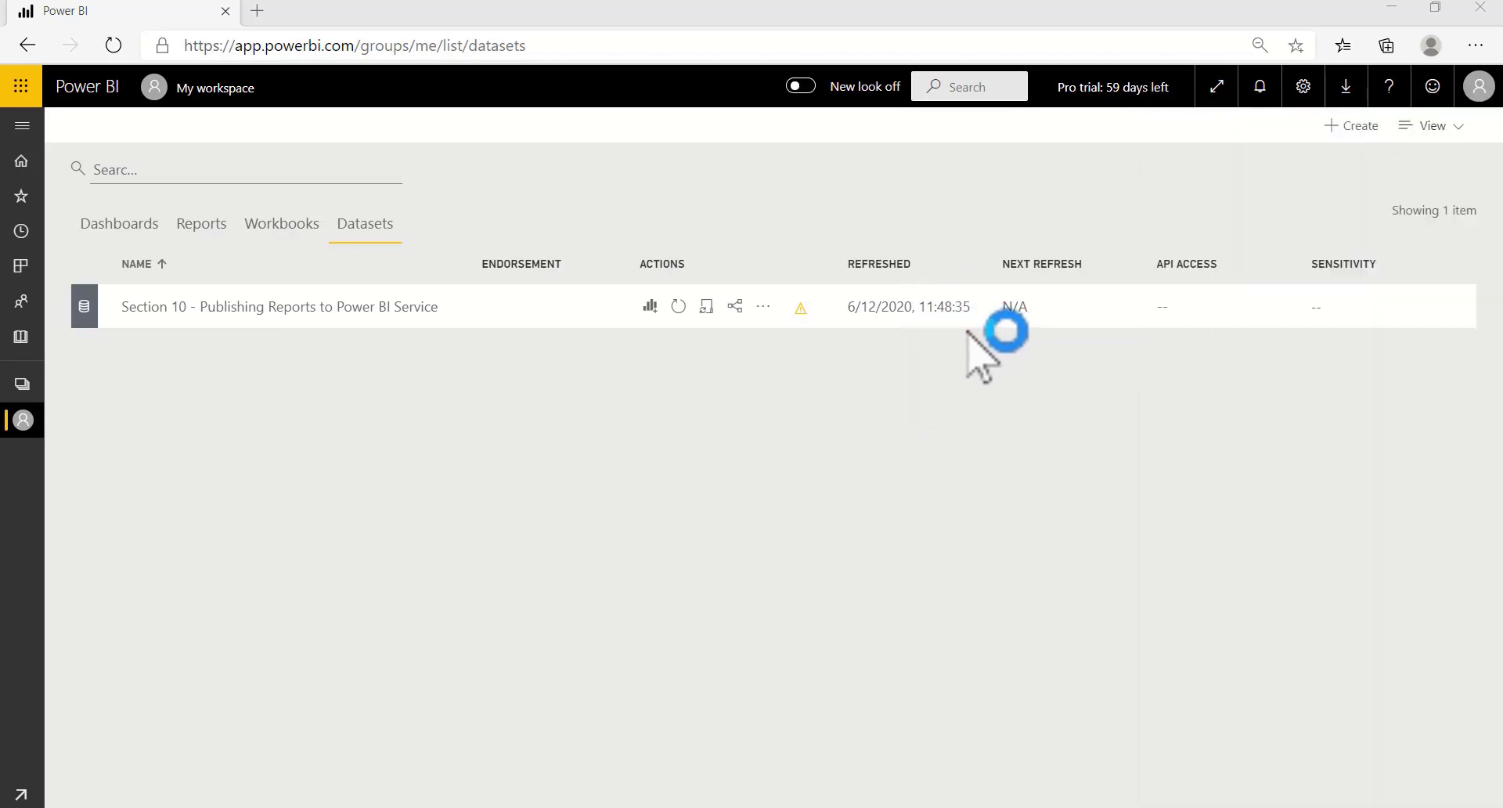
pyautogui.click(678, 305)
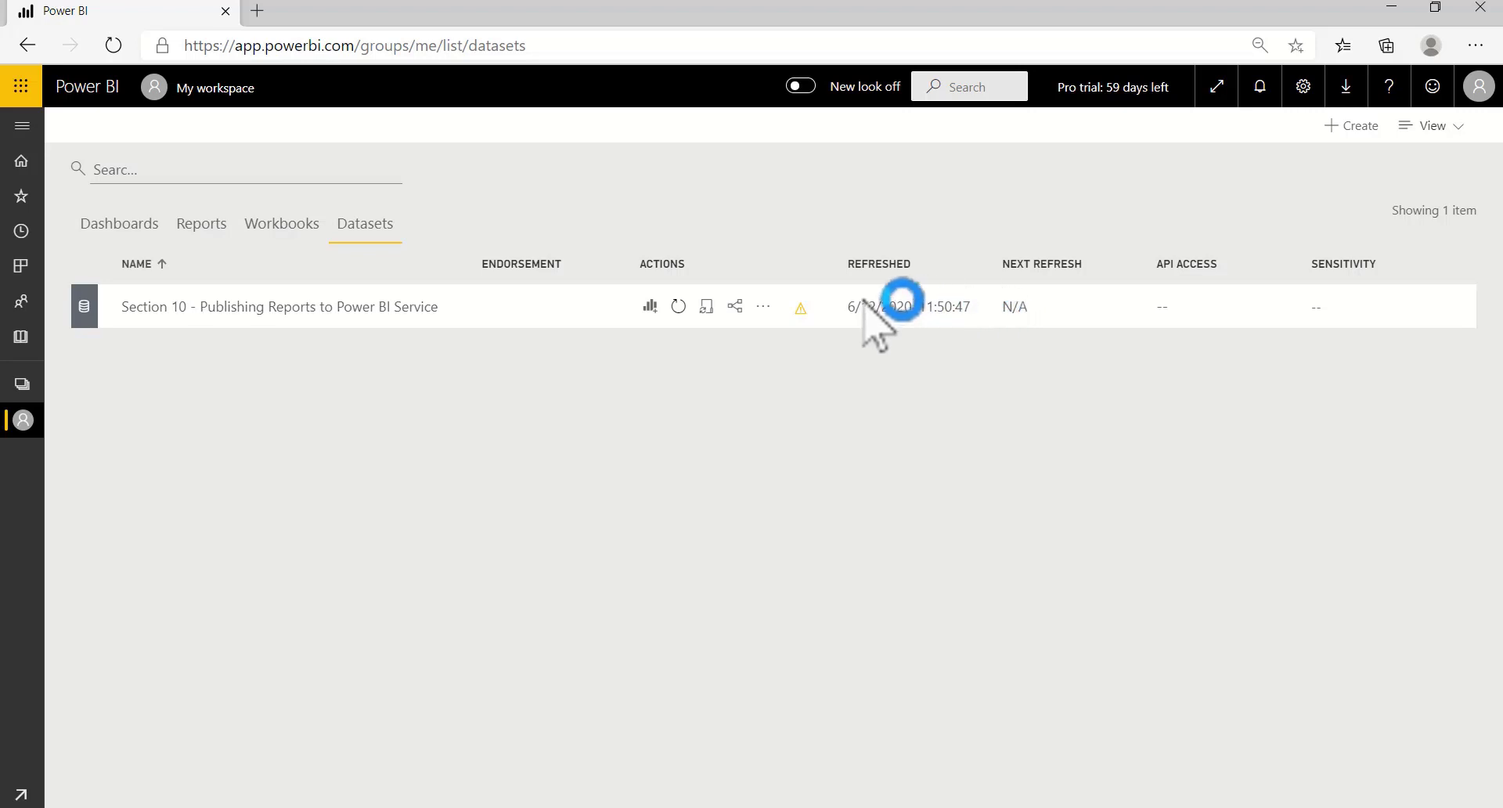
# Step: Check the SuperStore Report page of the Section 10 - Publishing Reports to Power BI Service report for the workbook changes
pyautogui.click(199, 225)
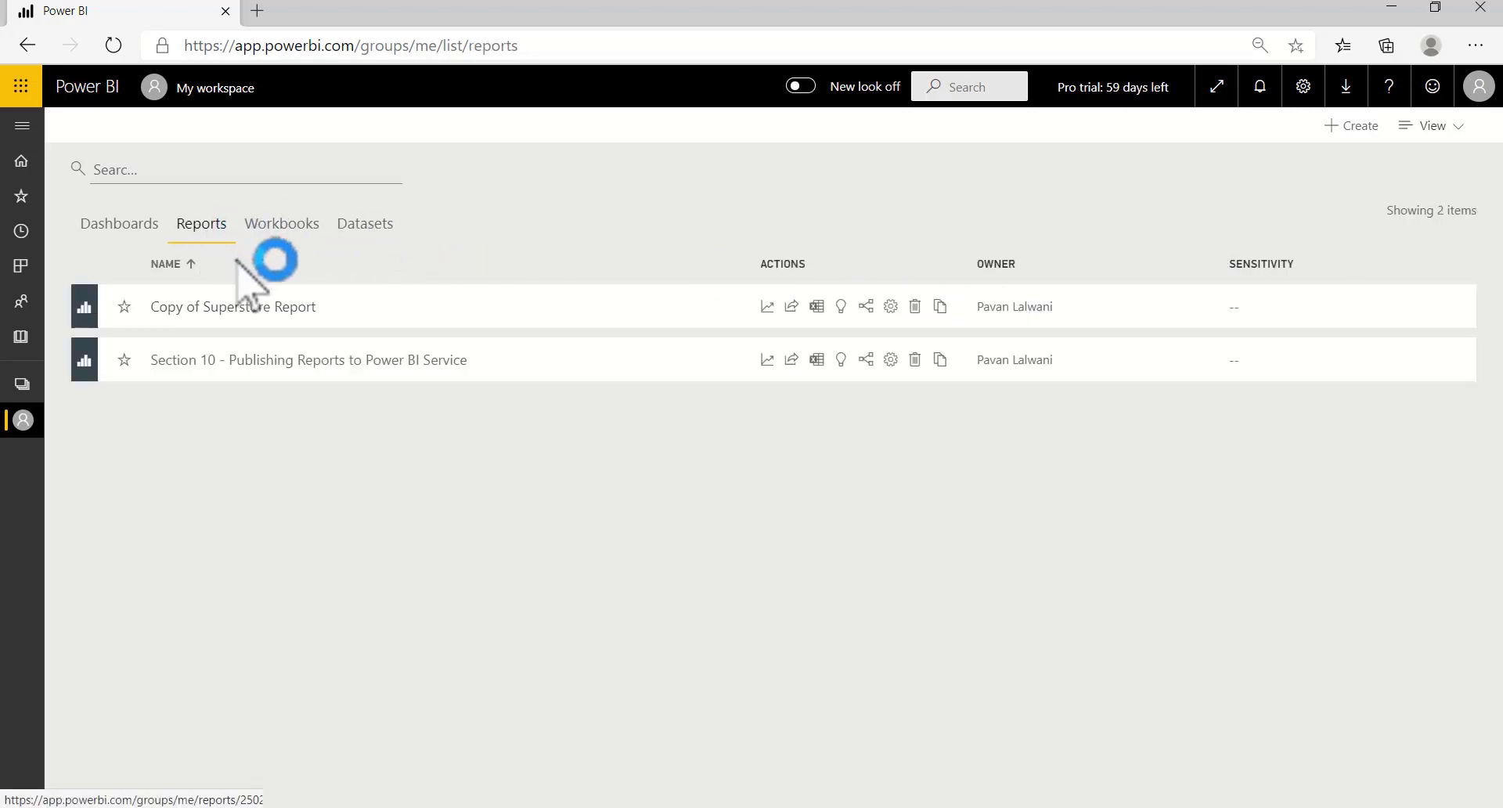
pyautogui.click(345, 360)
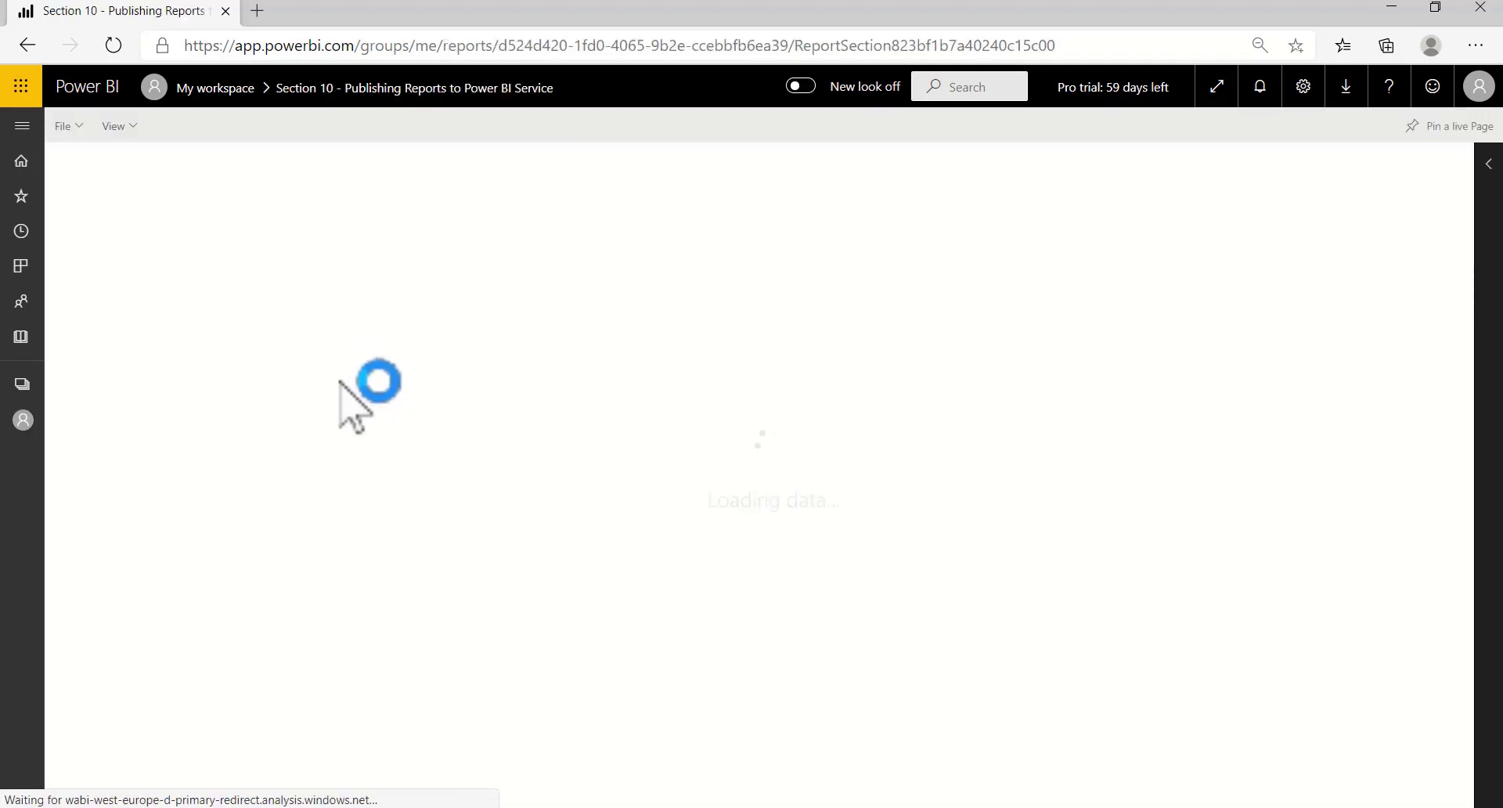
pyautogui.click(264, 796)
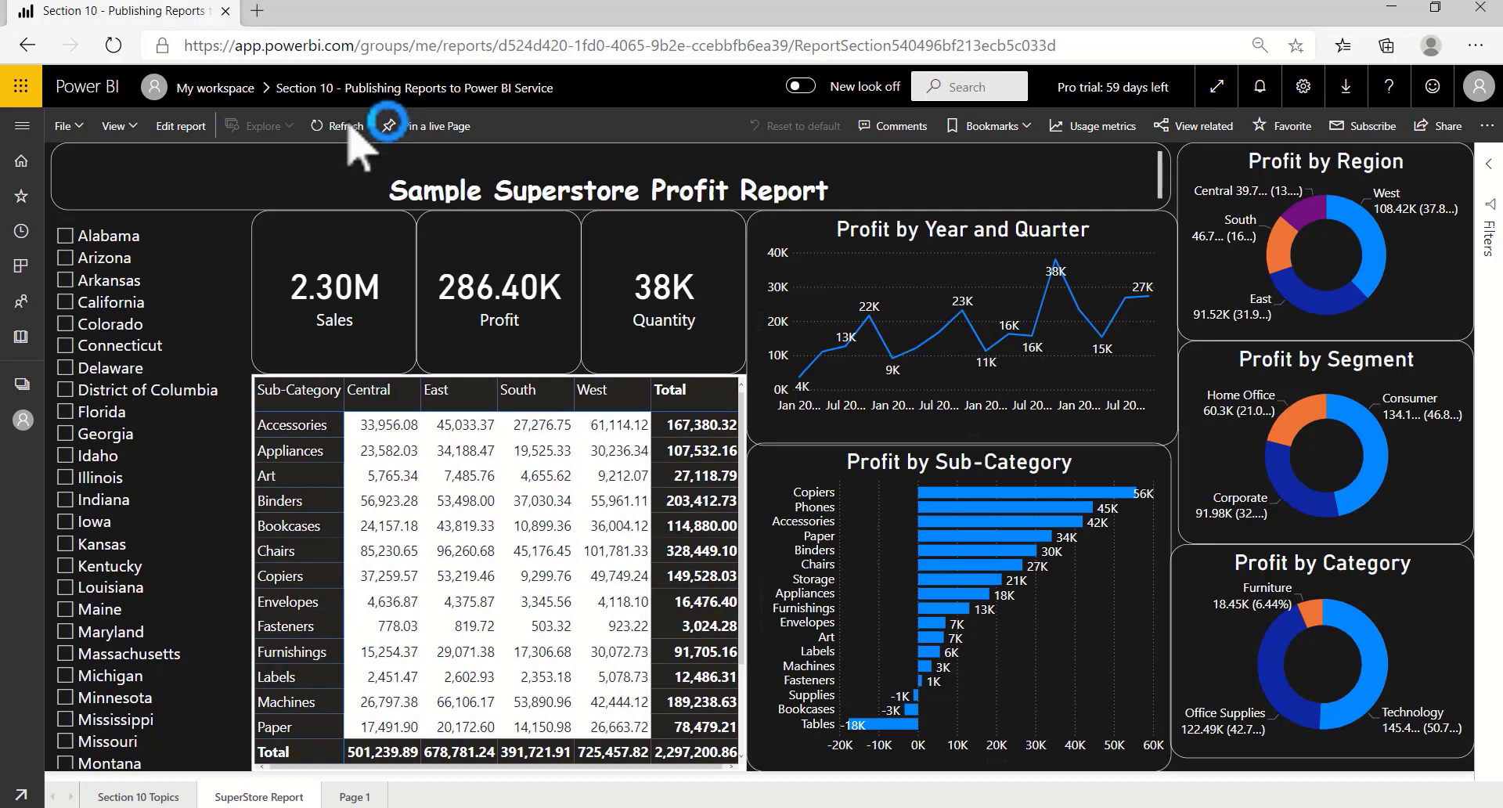
# Step: Update the dataset's 10.1 Sample SuperStore.xlsx credentials, using WindowsWithoutImpersonation authentication and privacy level None
pyautogui.click(22, 420)
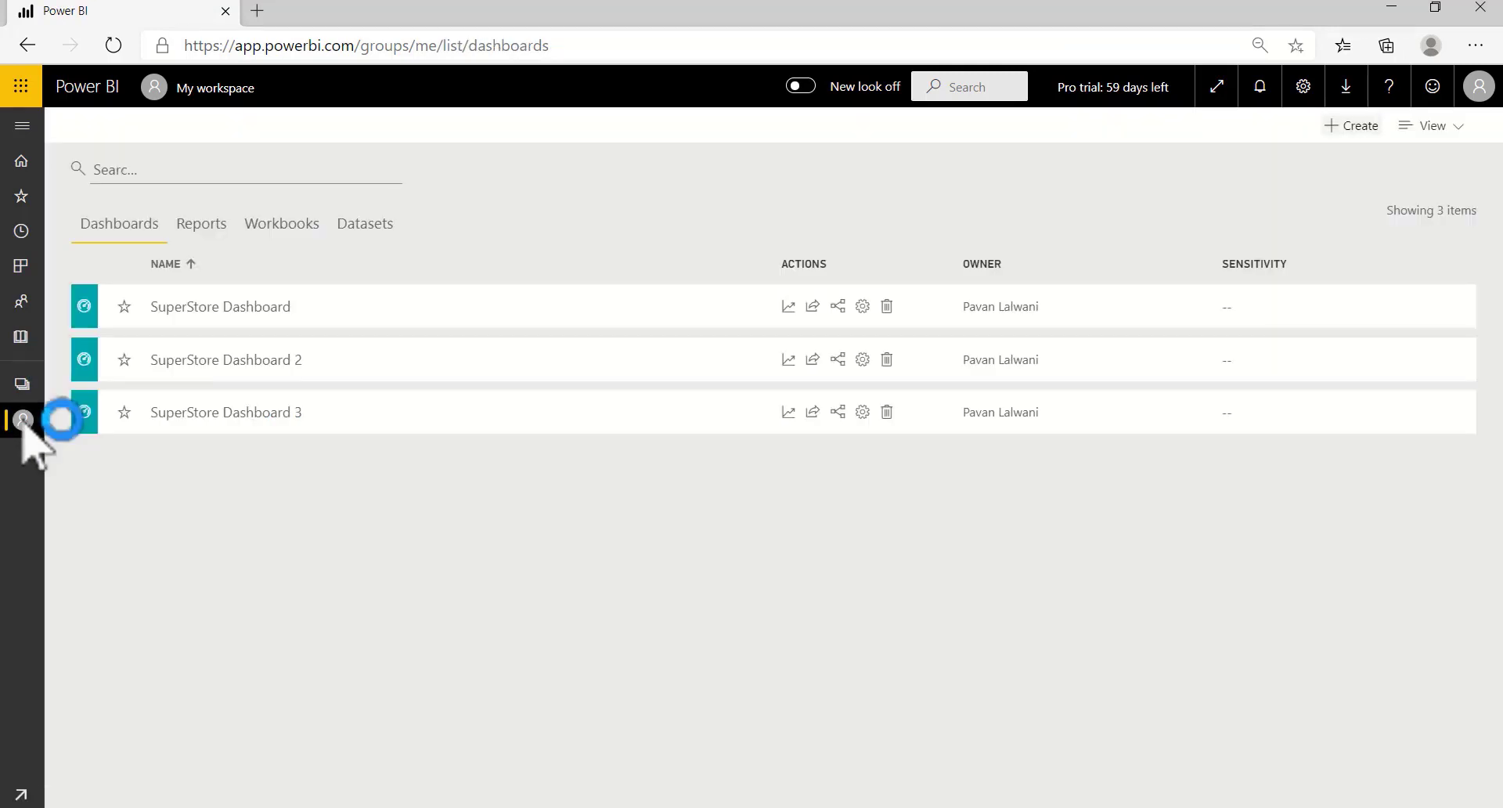
pyautogui.click(365, 224)
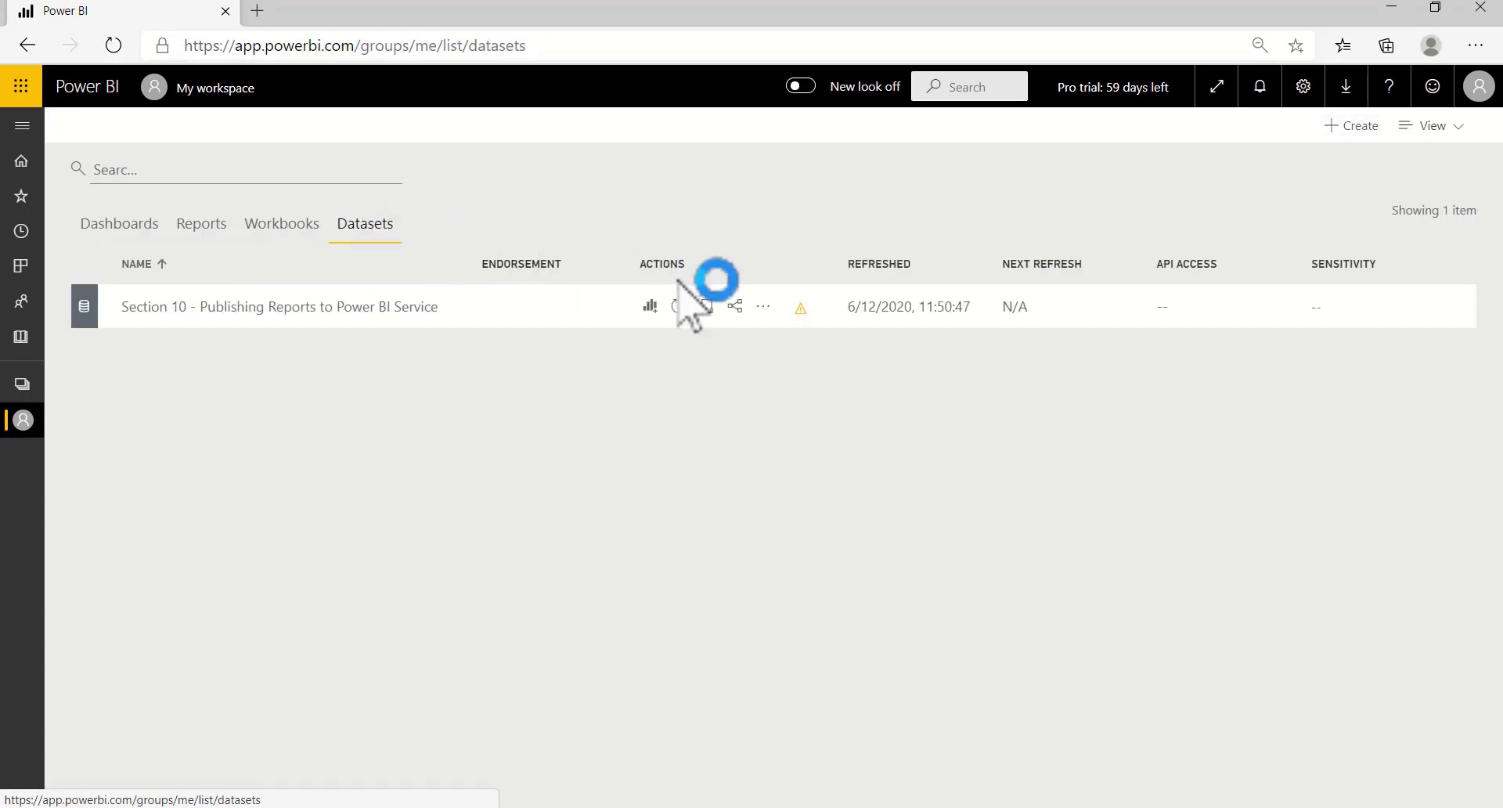
pyautogui.click(764, 306)
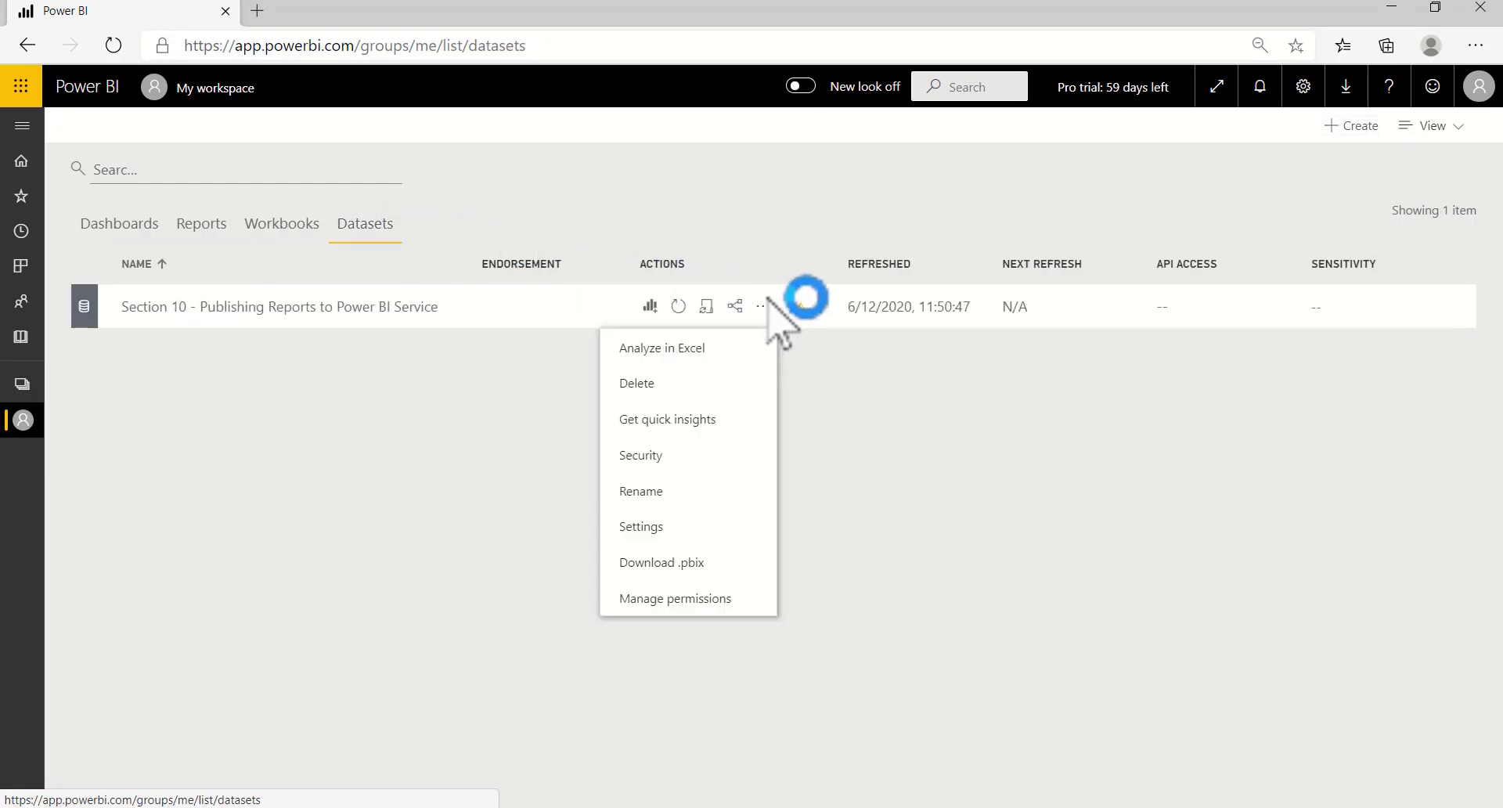
pyautogui.click(718, 524)
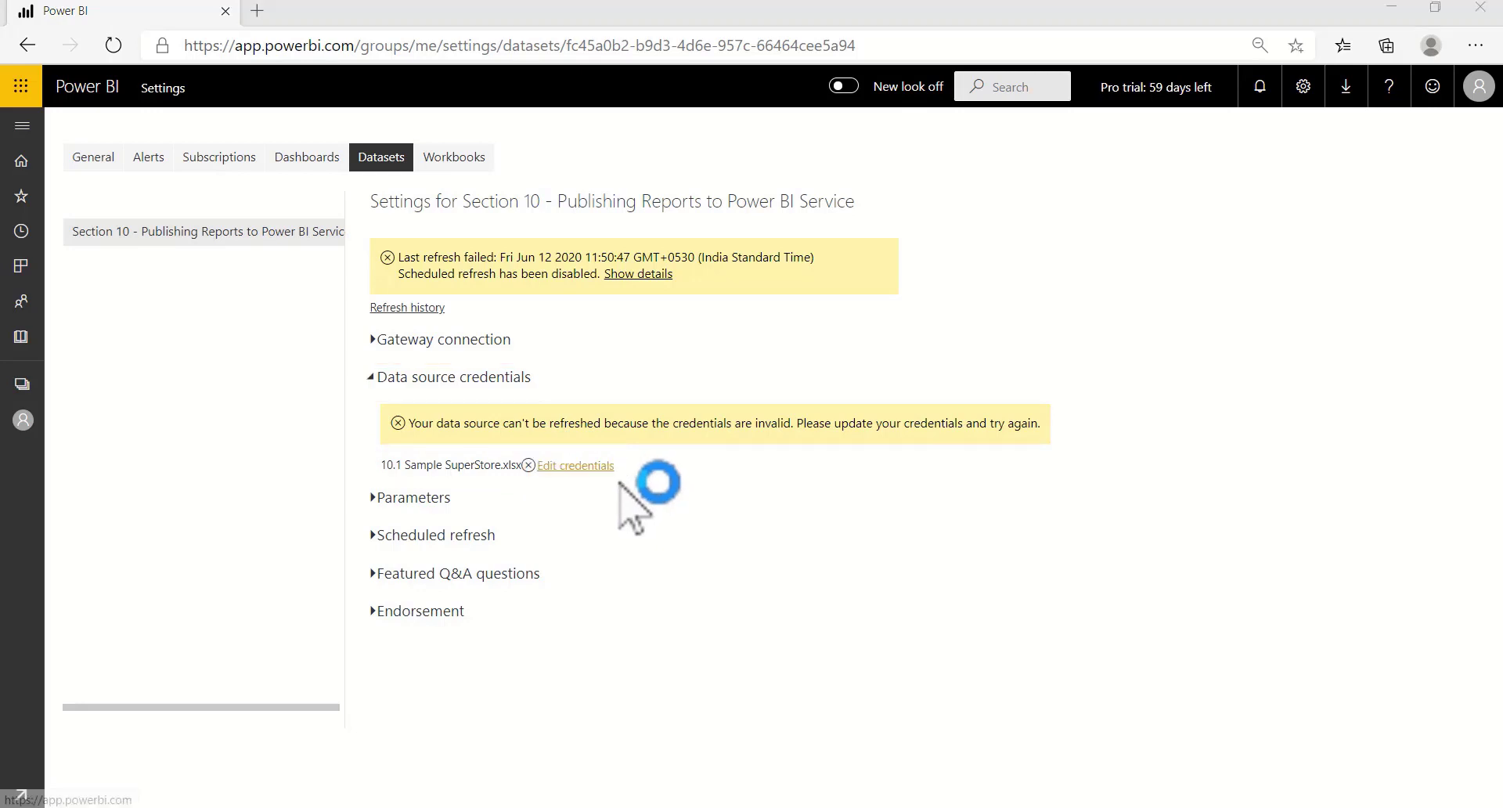
pyautogui.click(580, 467)
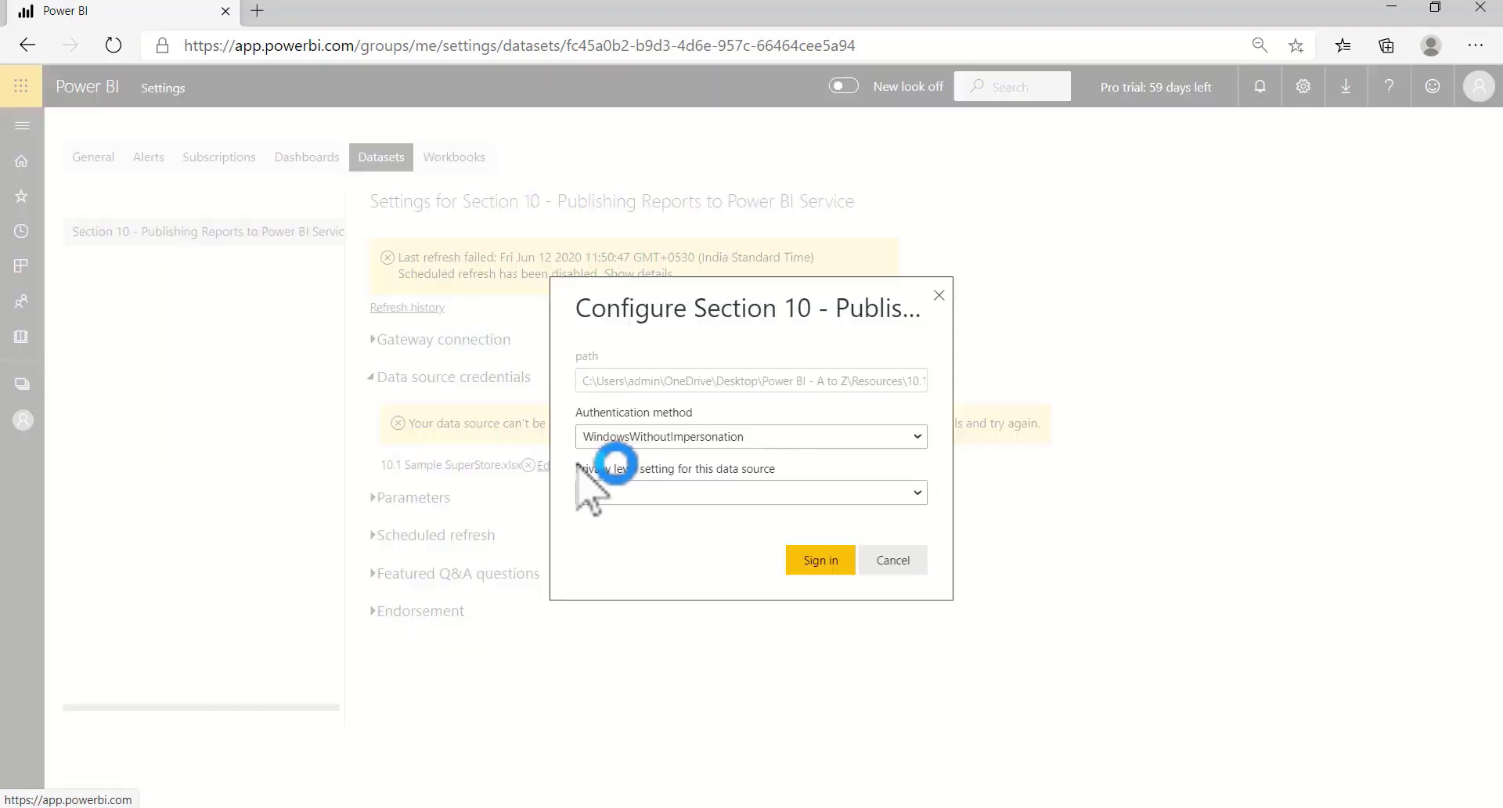
pyautogui.click(642, 492)
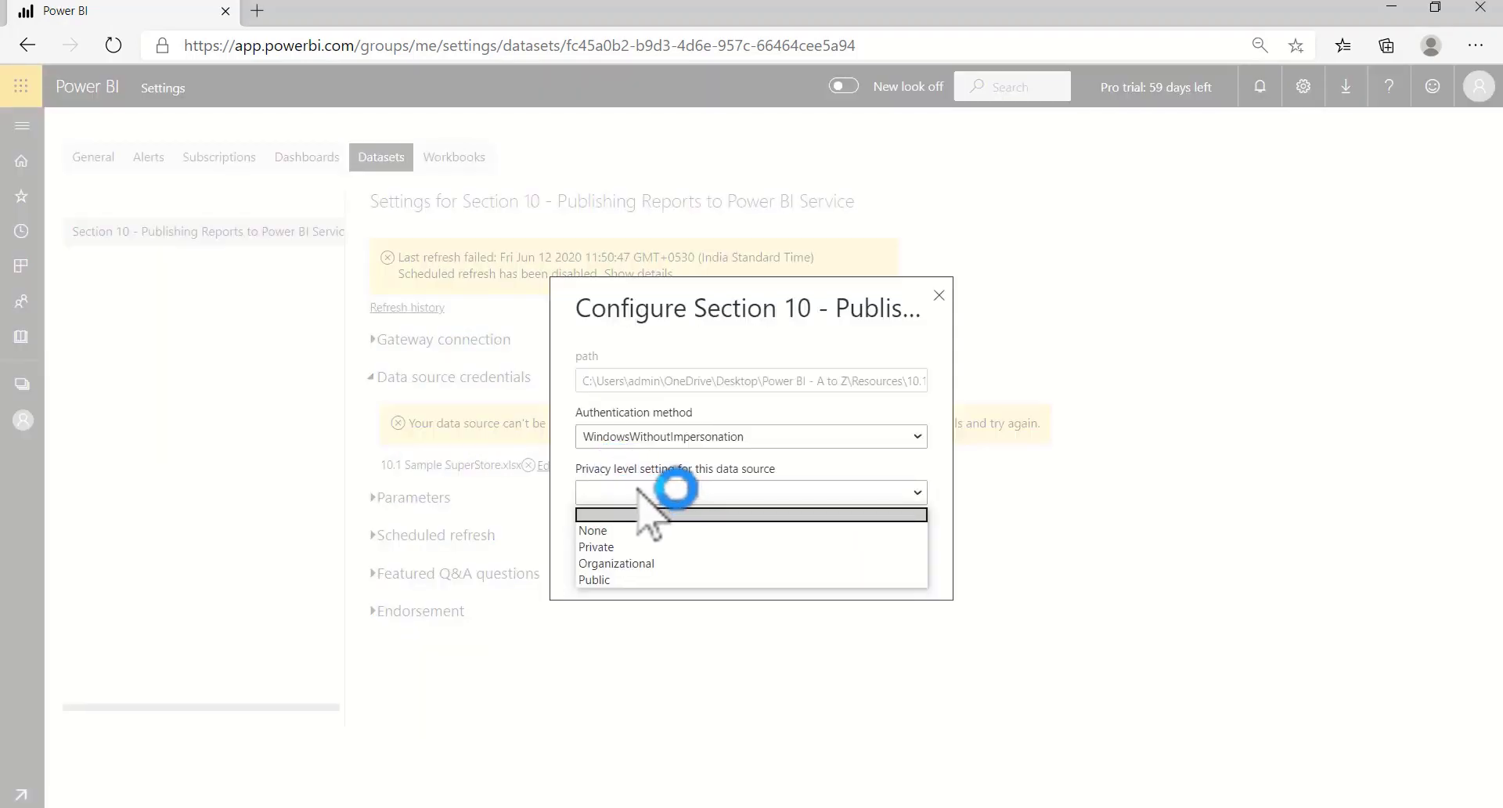
pyautogui.click(626, 530)
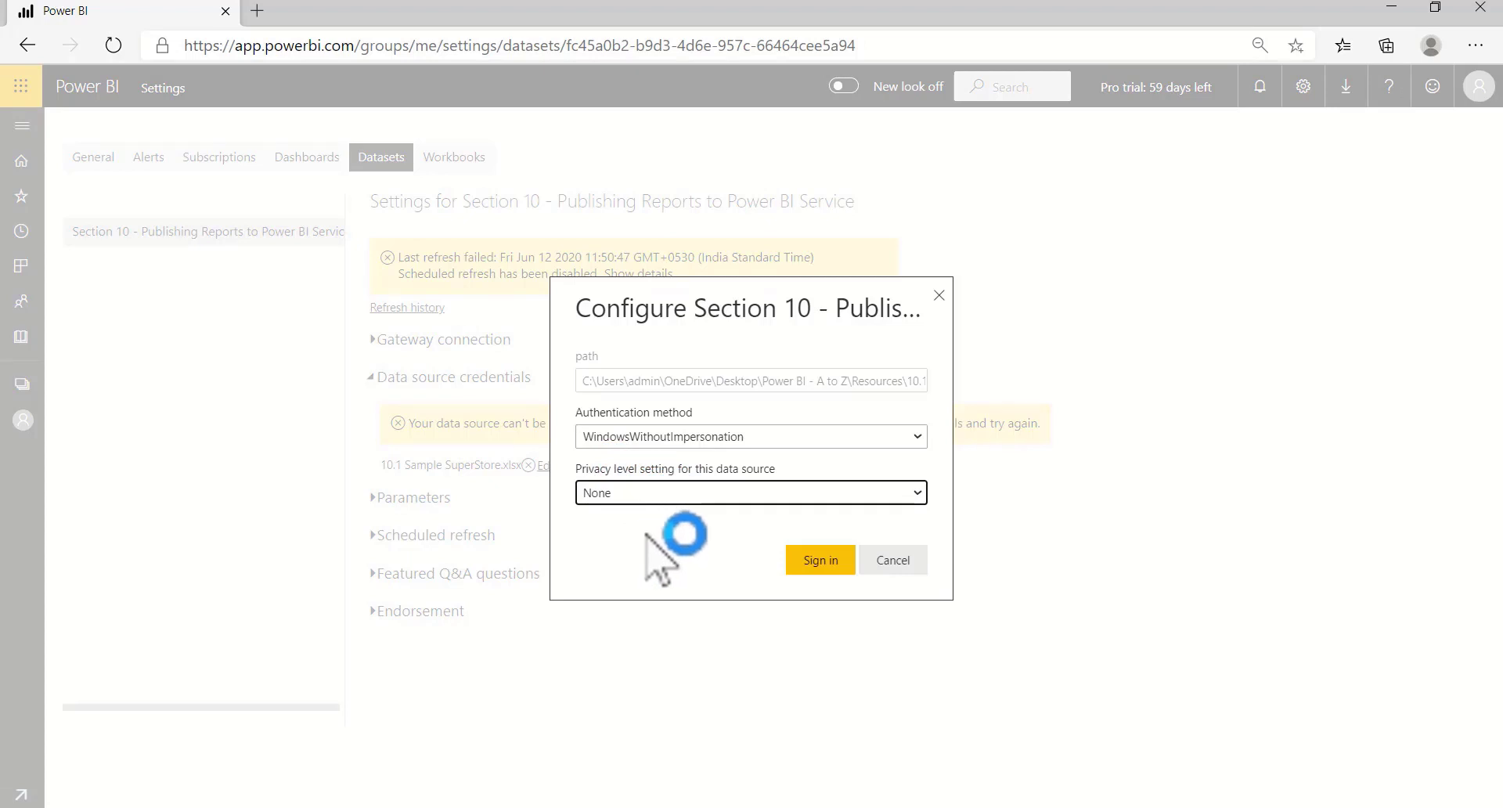
pyautogui.click(839, 560)
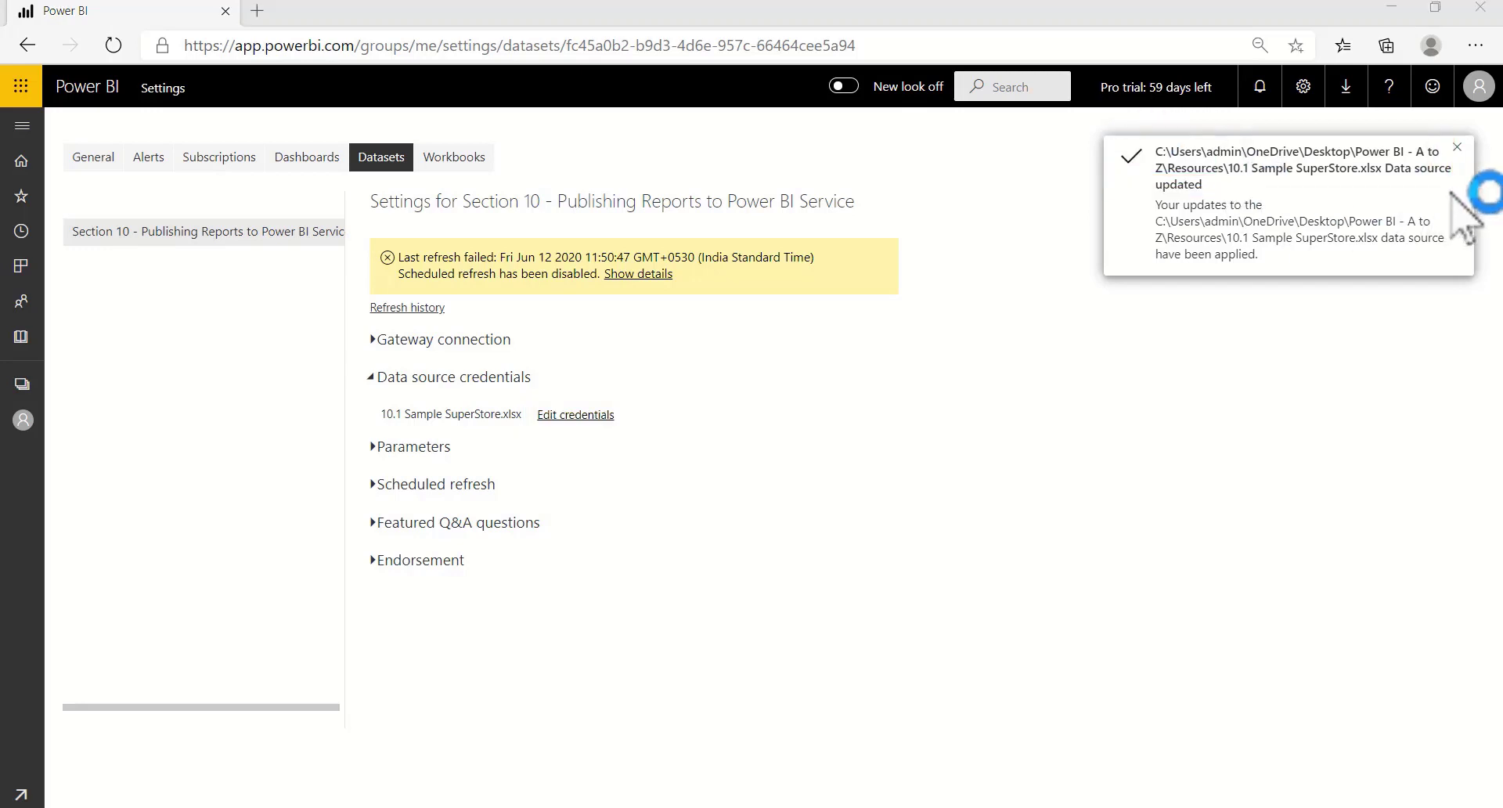
# Step: Refresh the Section 10 dataset in My workspace and compare its refresh time with the system clock
pyautogui.click(23, 420)
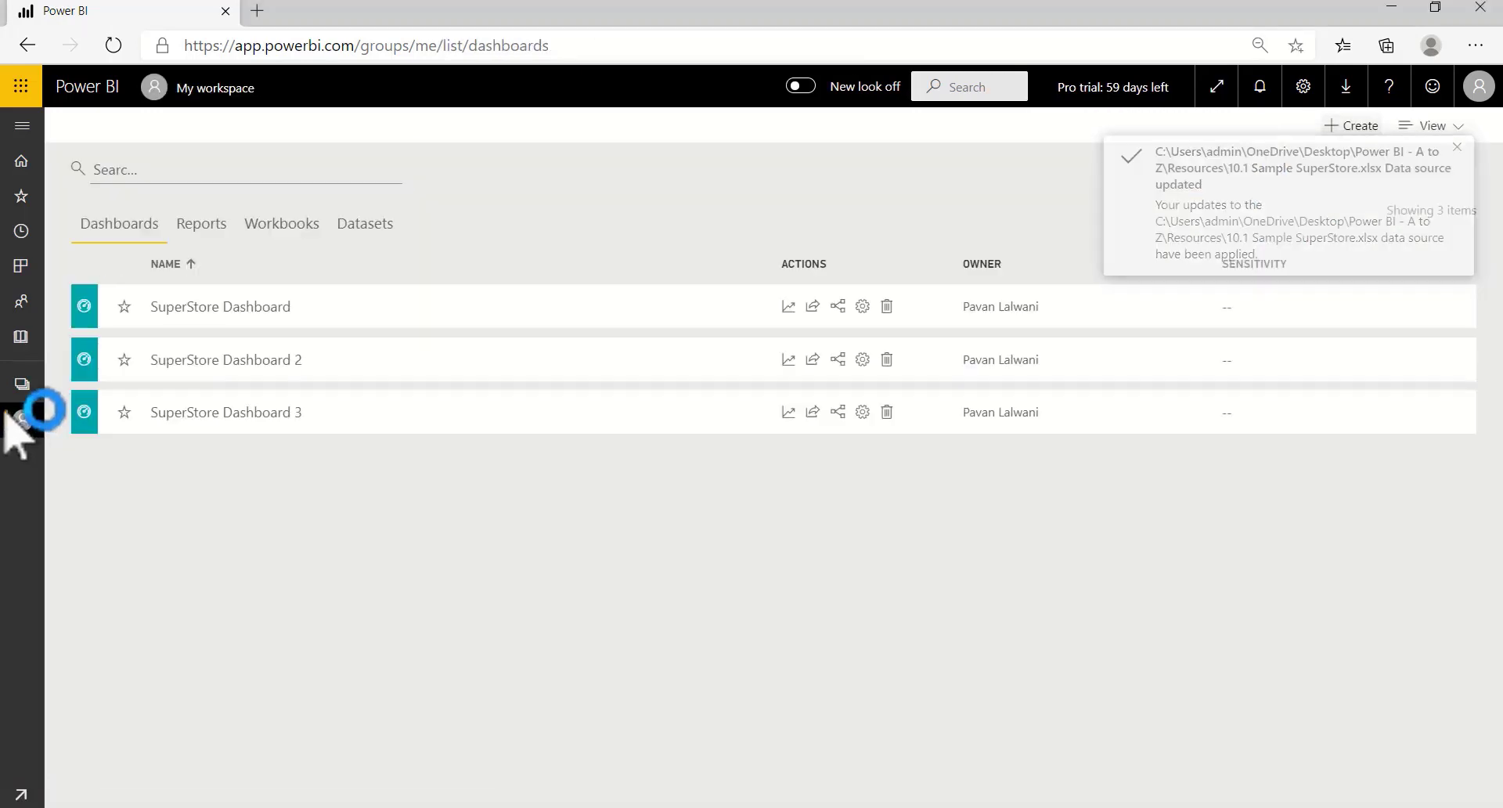
pyautogui.click(368, 227)
pyautogui.click(678, 306)
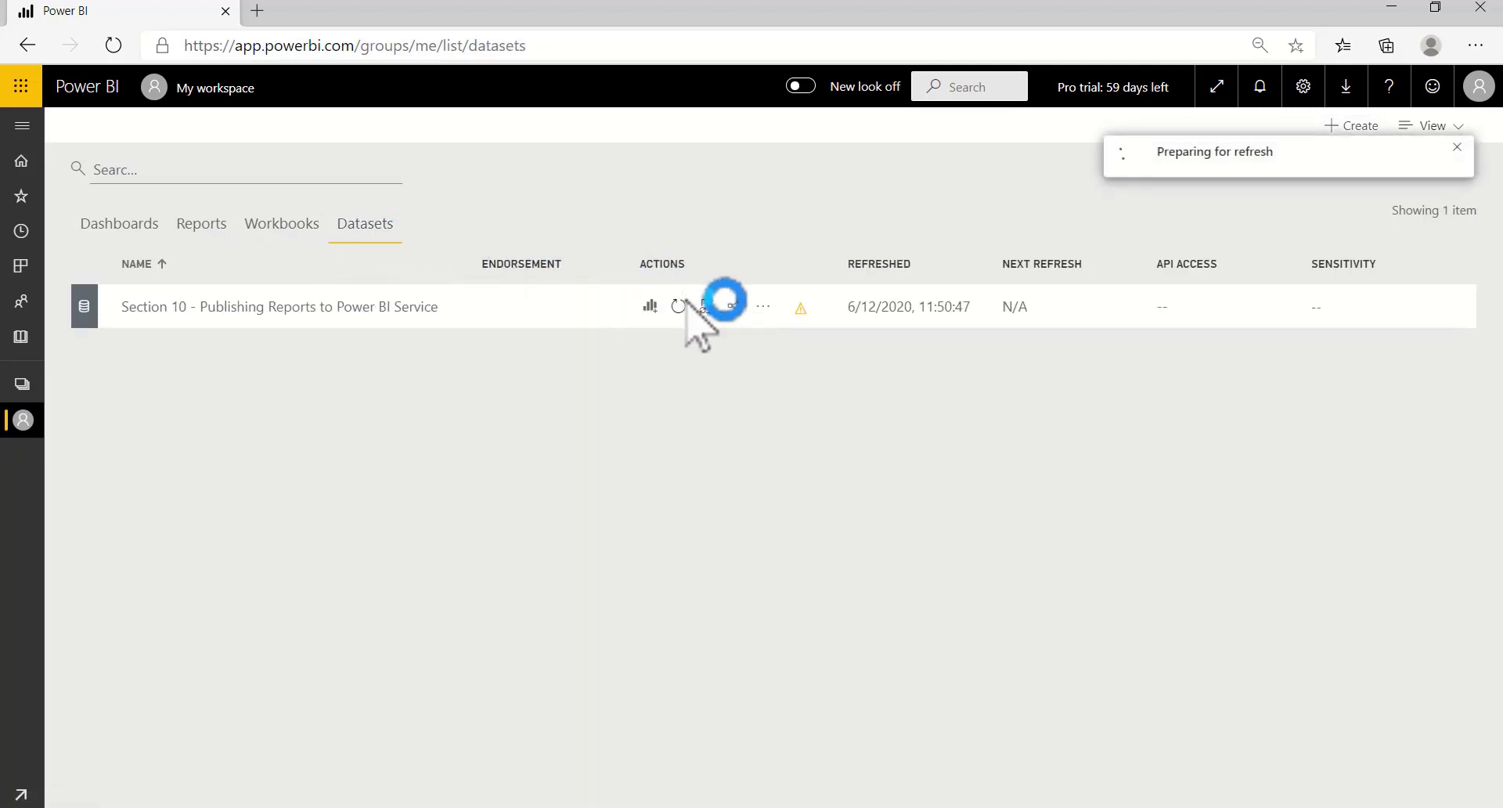
pyautogui.click(1409, 806)
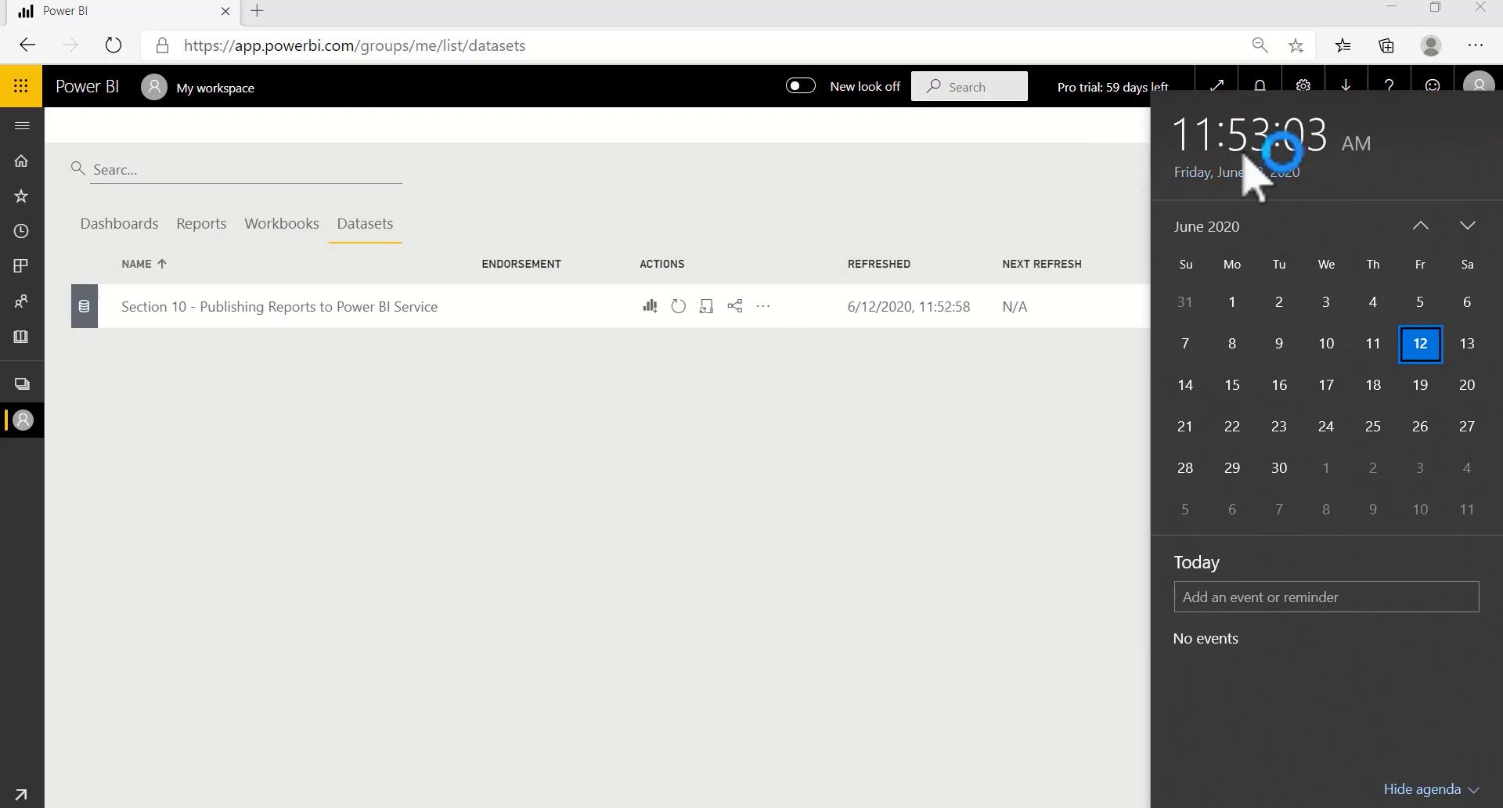
pyautogui.click(689, 505)
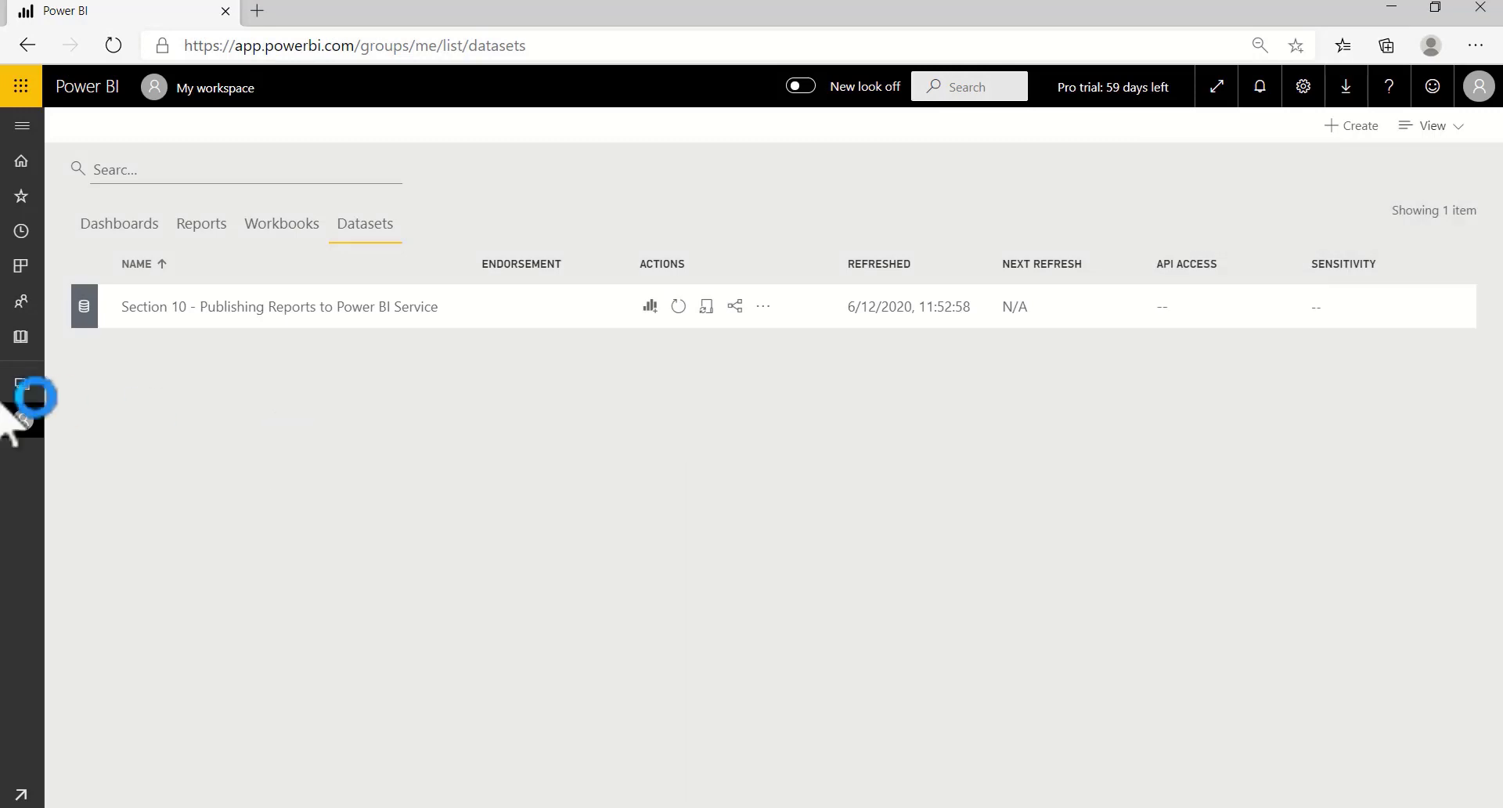
# Step: Open the Section 10 report's SuperStore Report page and refresh its visuals
pyautogui.click(192, 222)
pyautogui.click(264, 356)
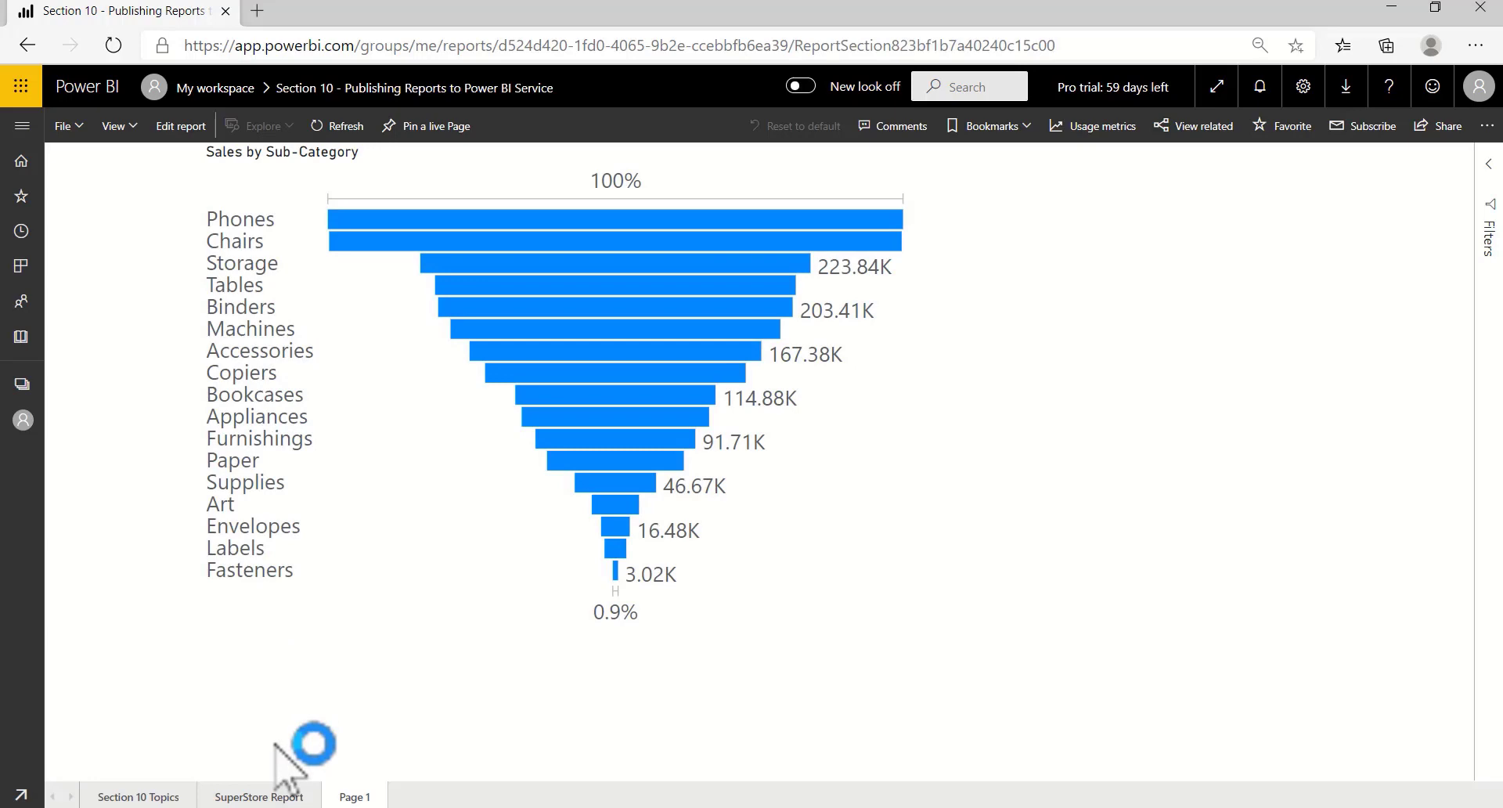
pyautogui.click(270, 795)
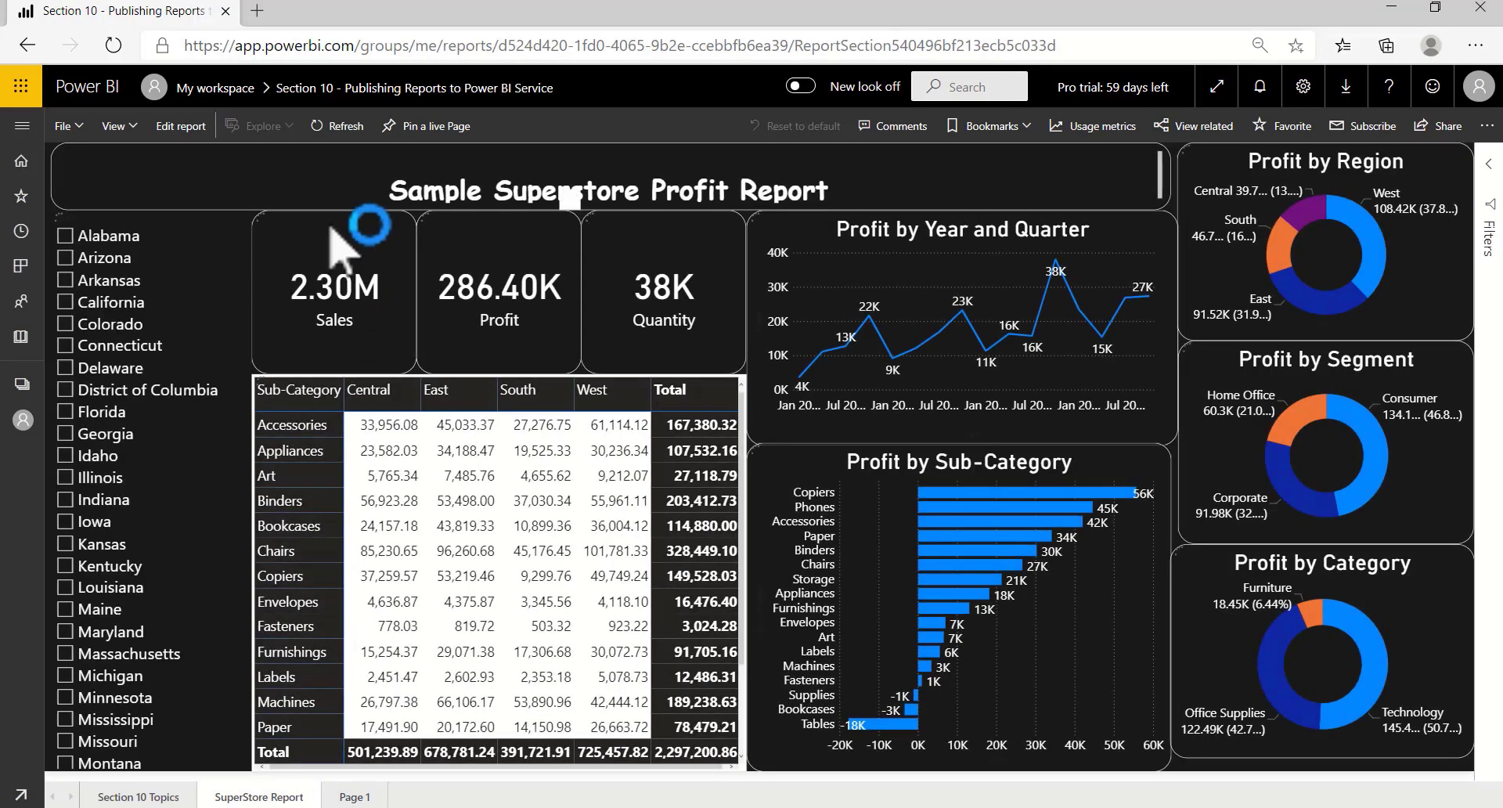
pyautogui.click(340, 129)
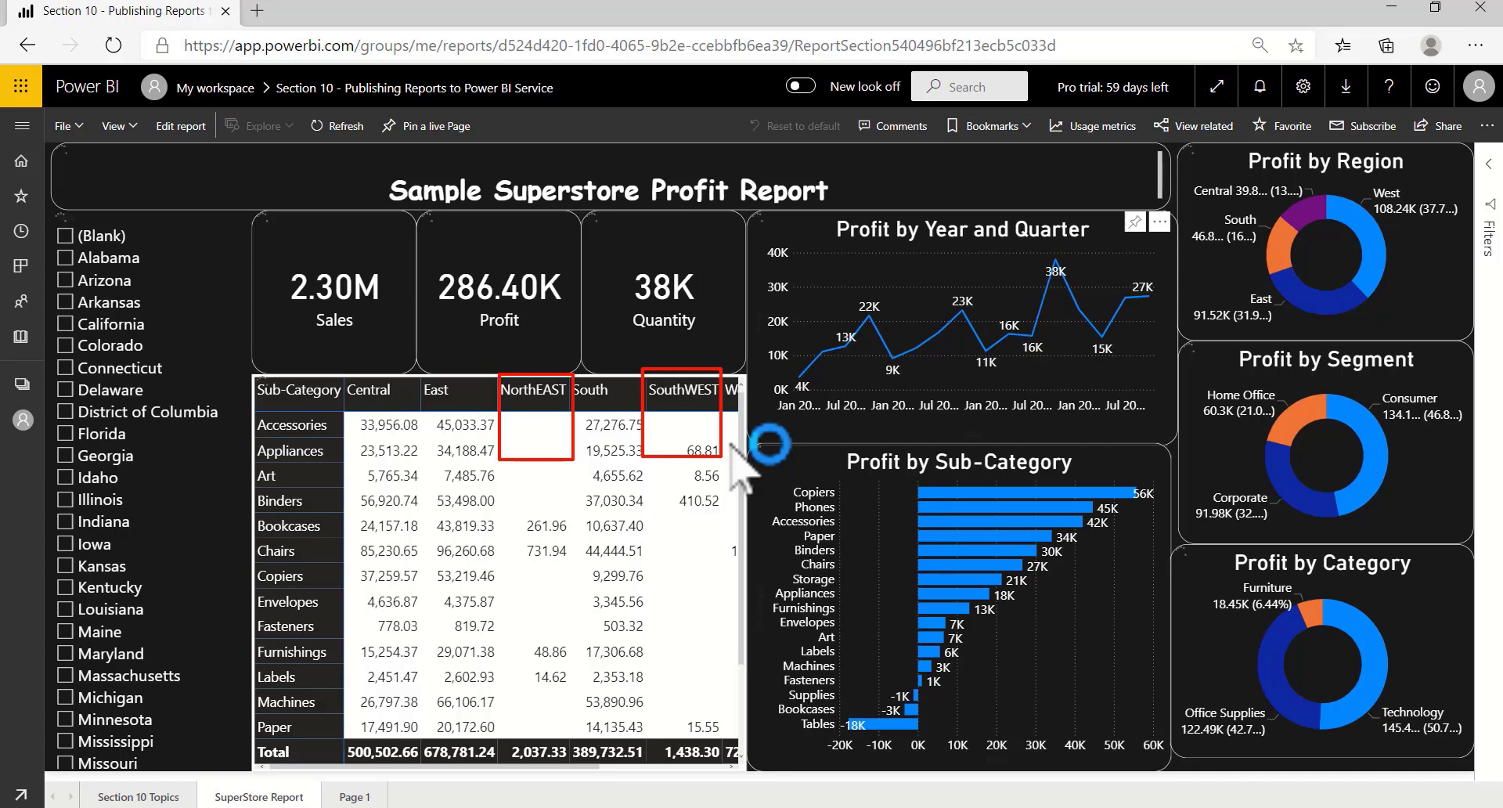
# Step: Open the Section 10 dataset's settings and review its data source credentials
pyautogui.click(25, 423)
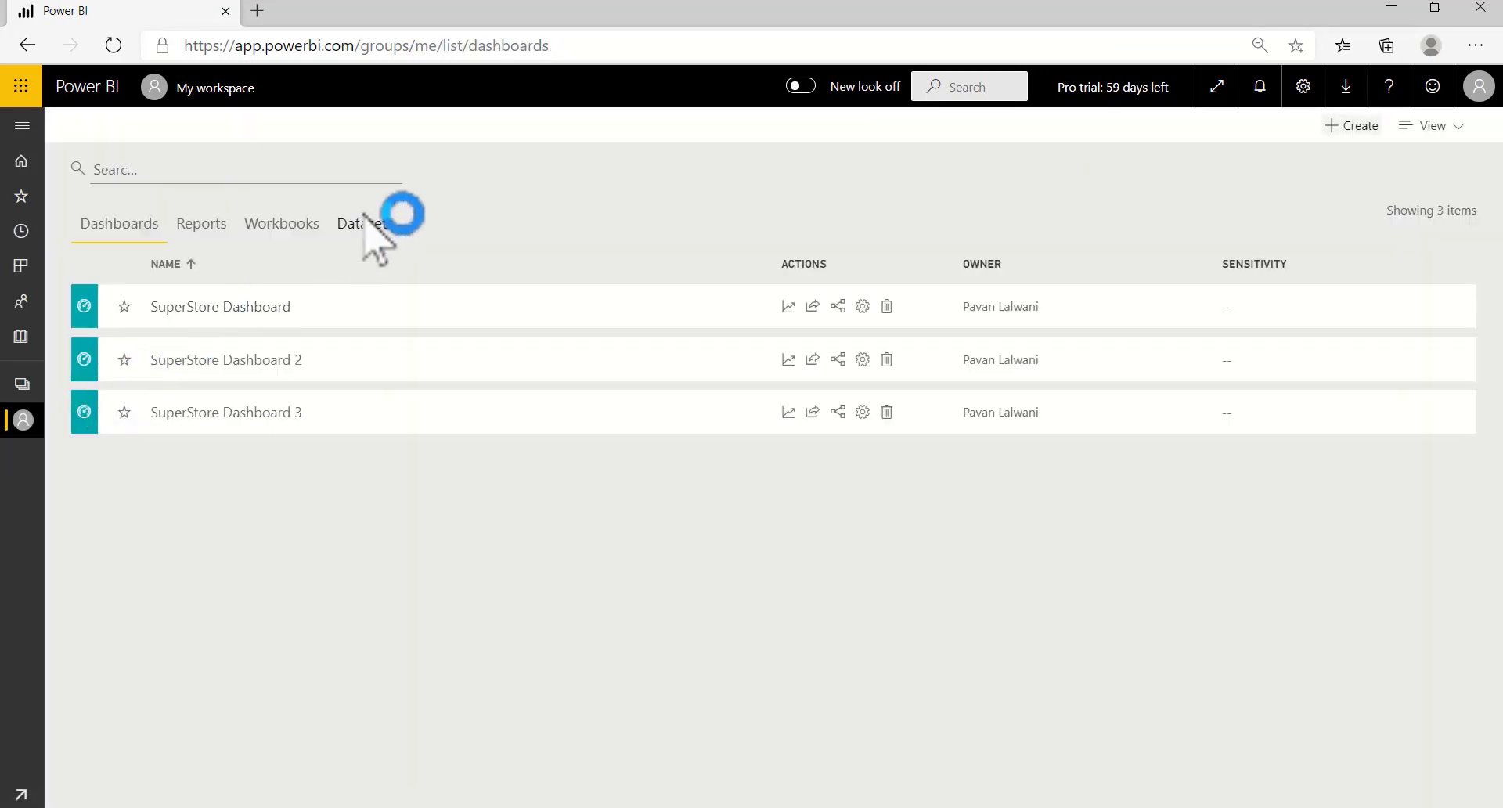
pyautogui.click(365, 227)
pyautogui.click(763, 306)
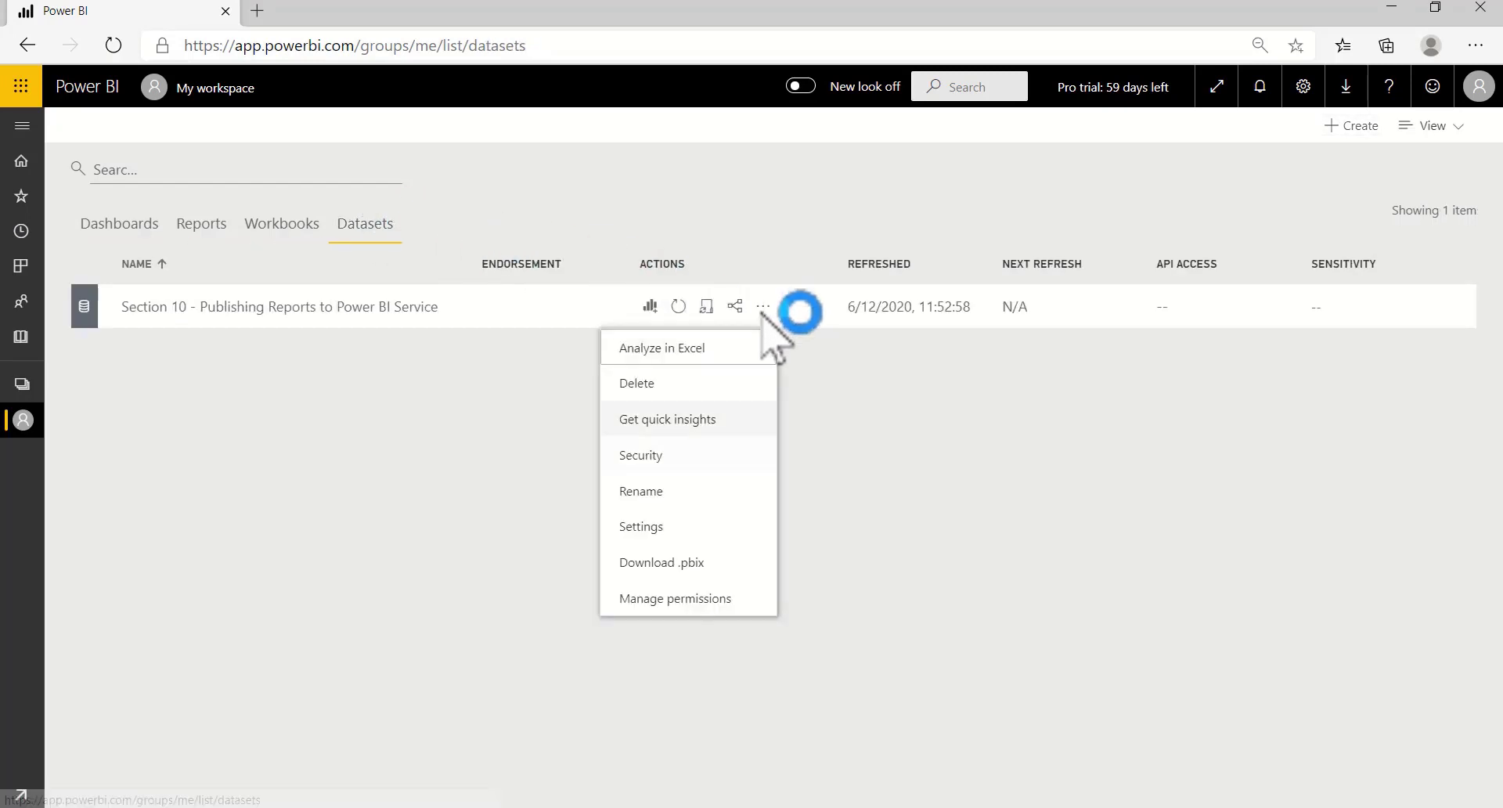
pyautogui.click(674, 518)
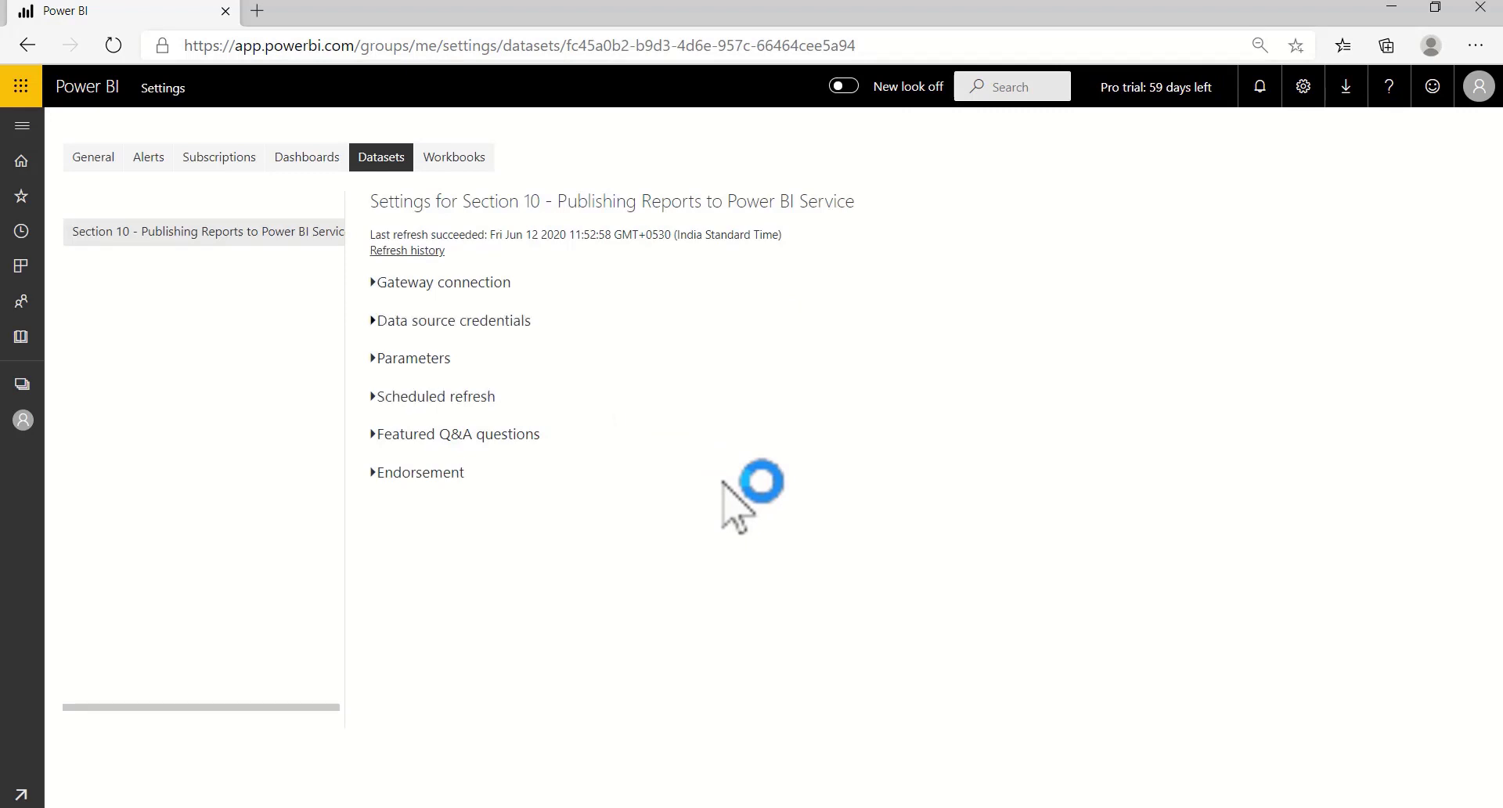
pyautogui.click(391, 320)
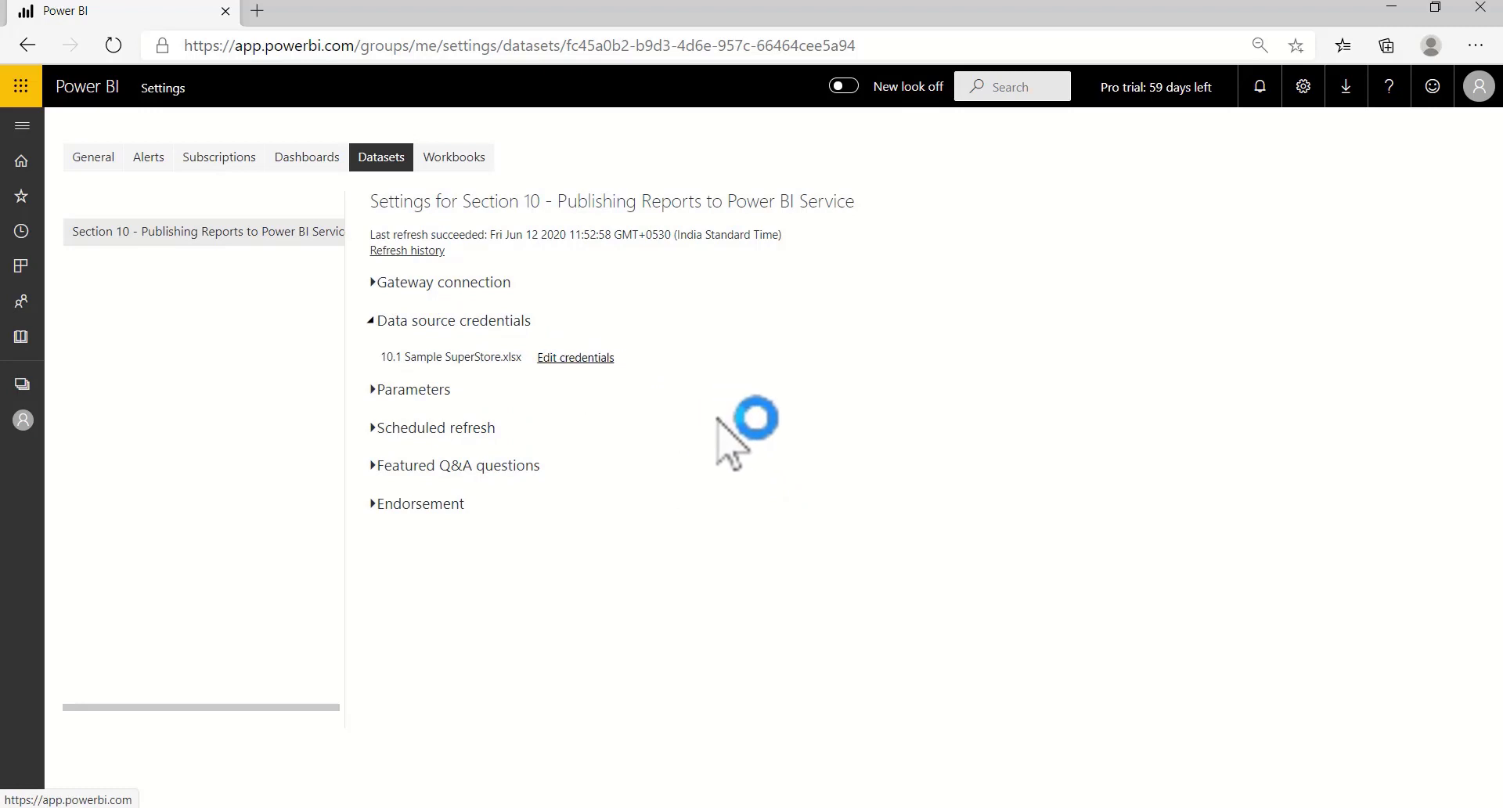
pyautogui.click(374, 320)
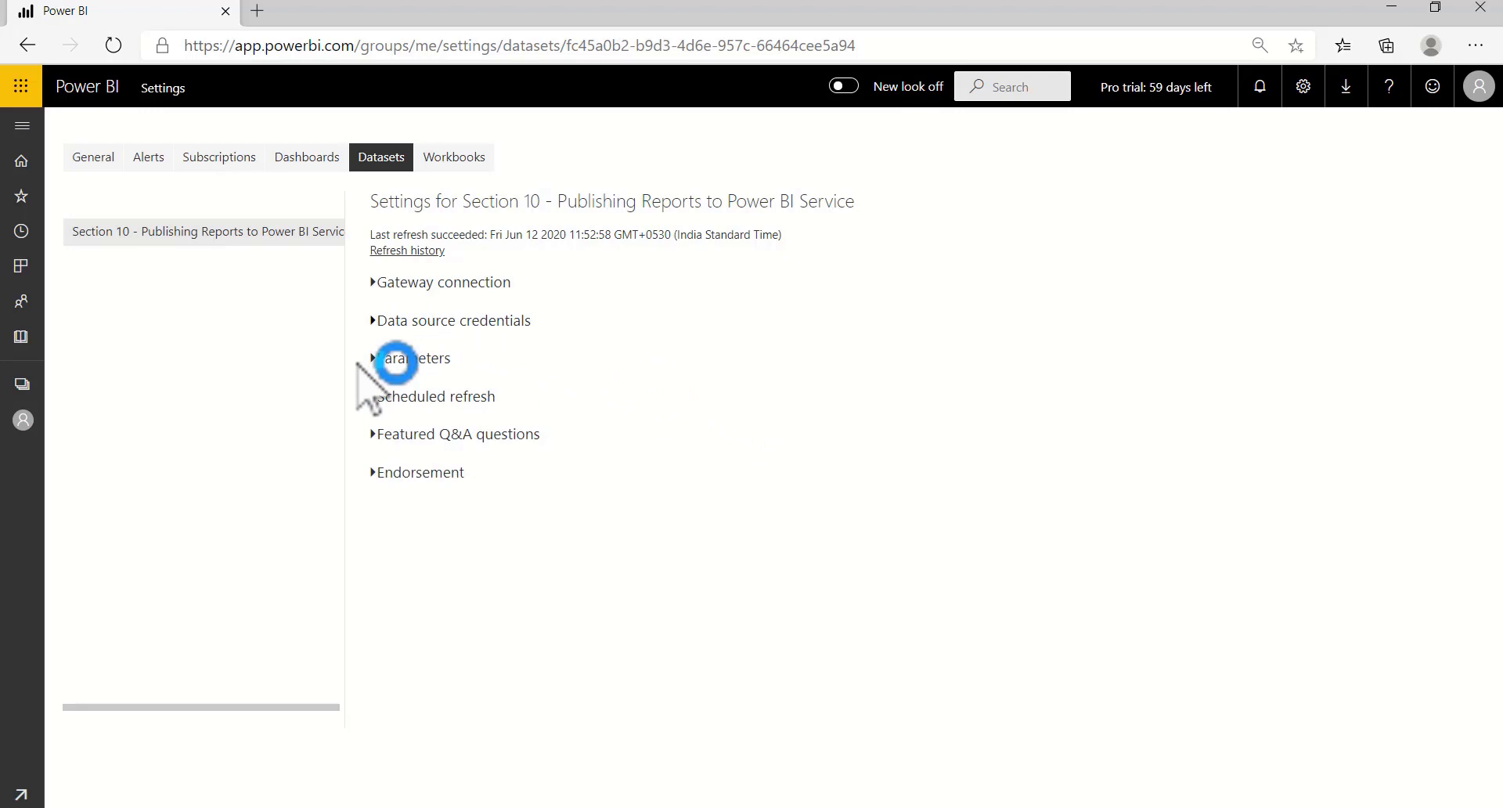
# Step: Turn on scheduled refresh for the dataset with the refresh frequency set to Daily
pyautogui.click(374, 396)
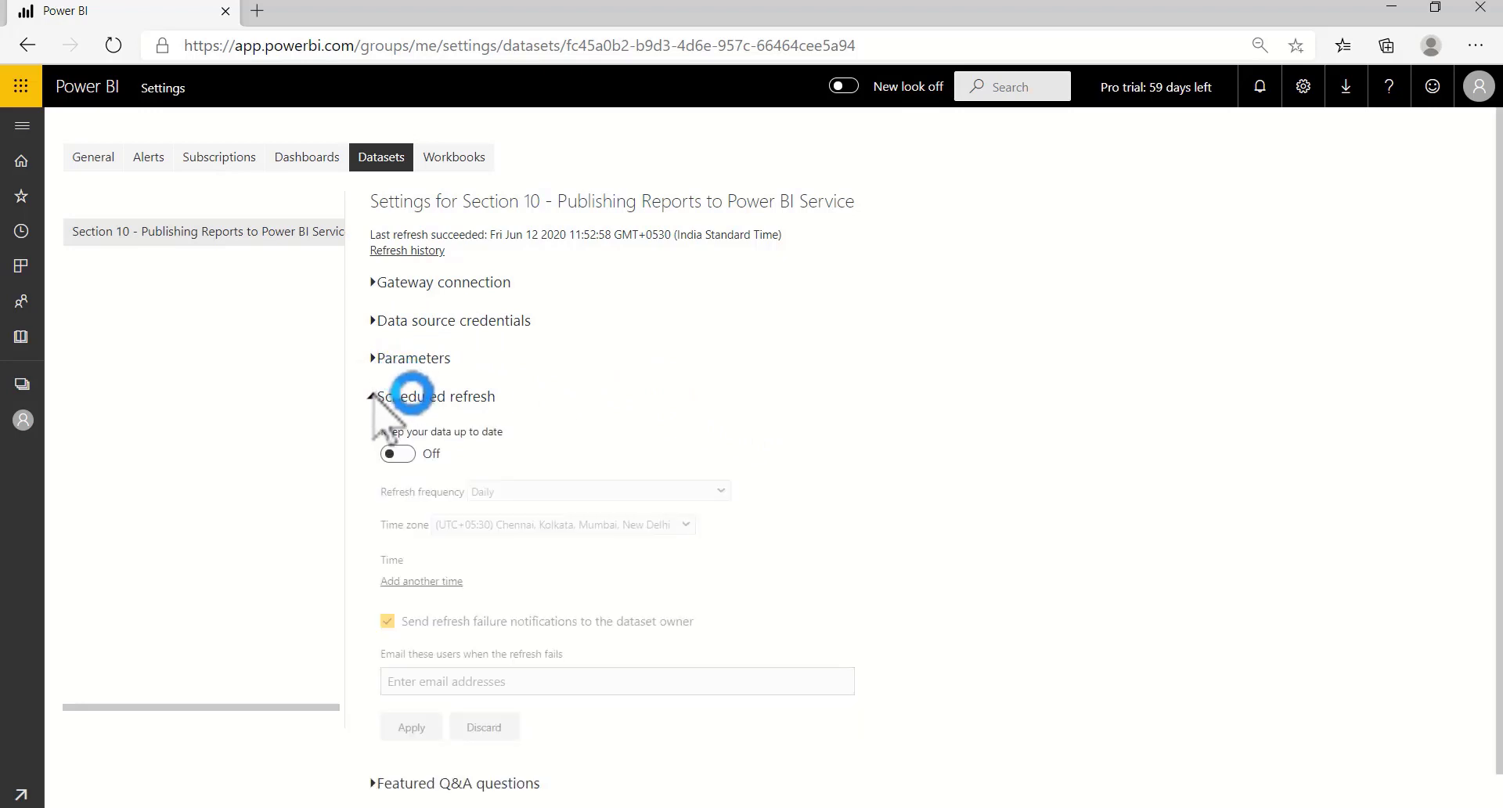
pyautogui.click(400, 453)
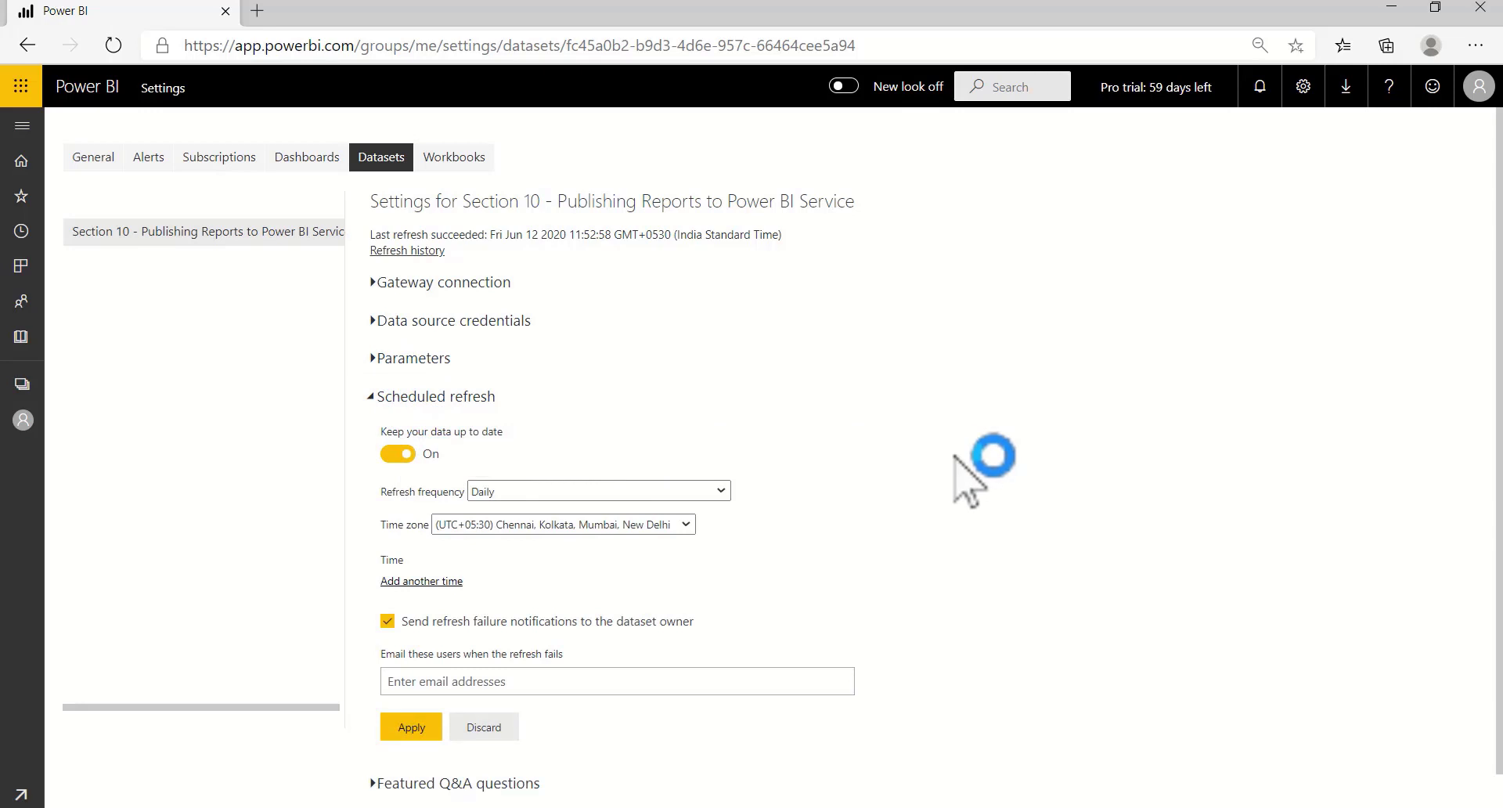
pyautogui.scroll(-1, 807, 462)
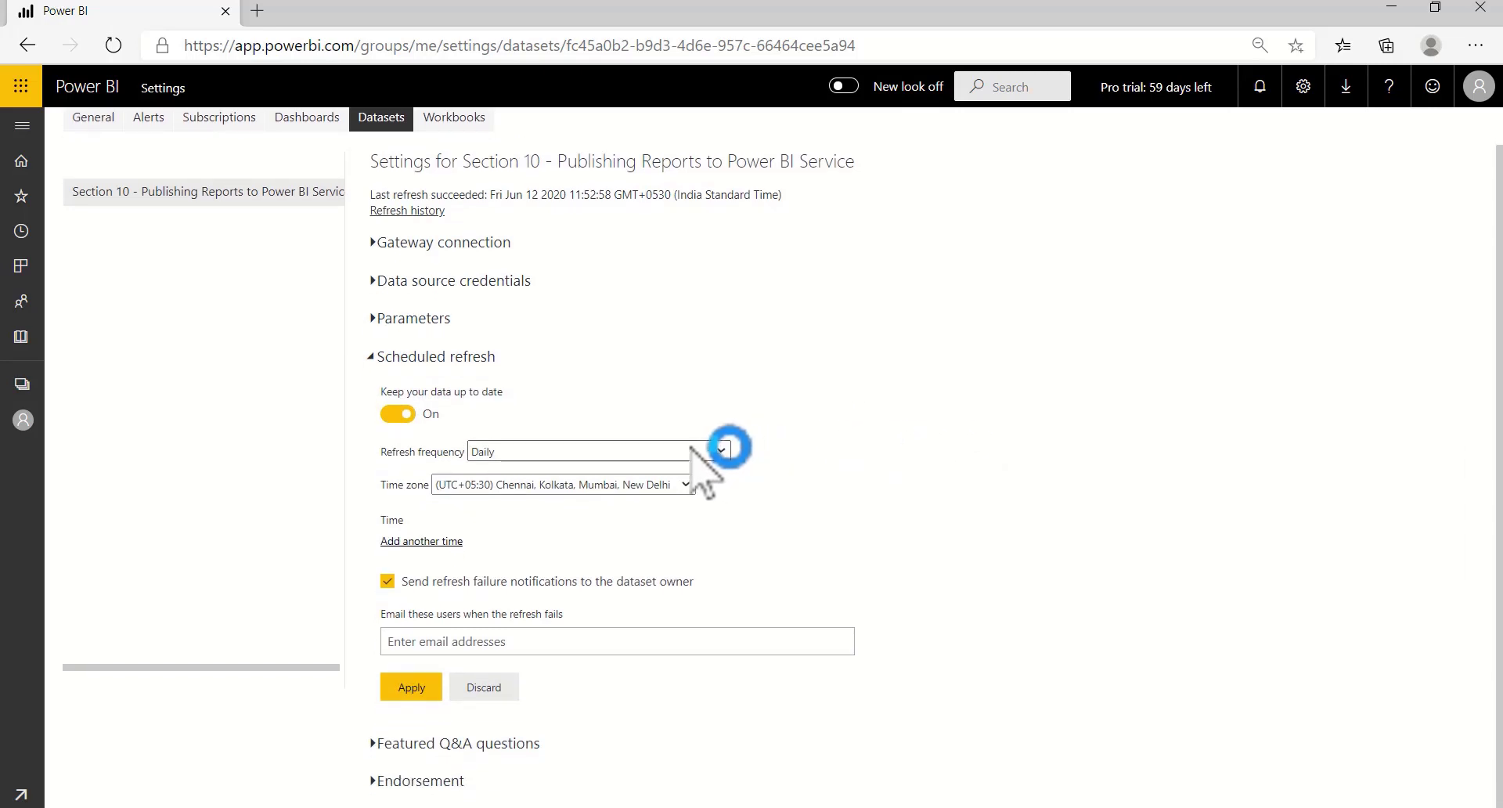
pyautogui.click(690, 451)
pyautogui.click(662, 471)
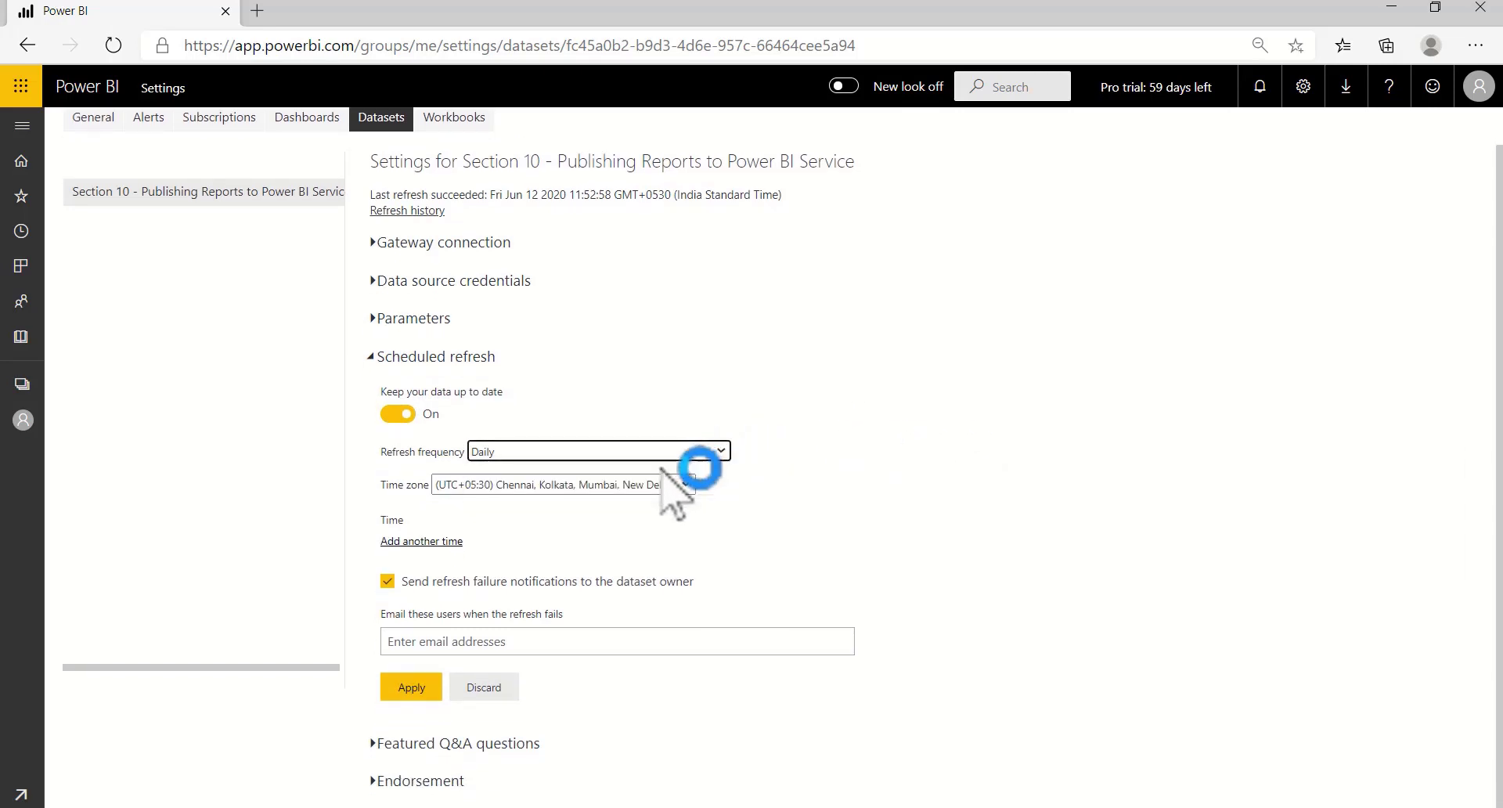
# Step: Add a 3:00 AM refresh time, apply the schedule and dismiss the notification
pyautogui.click(419, 541)
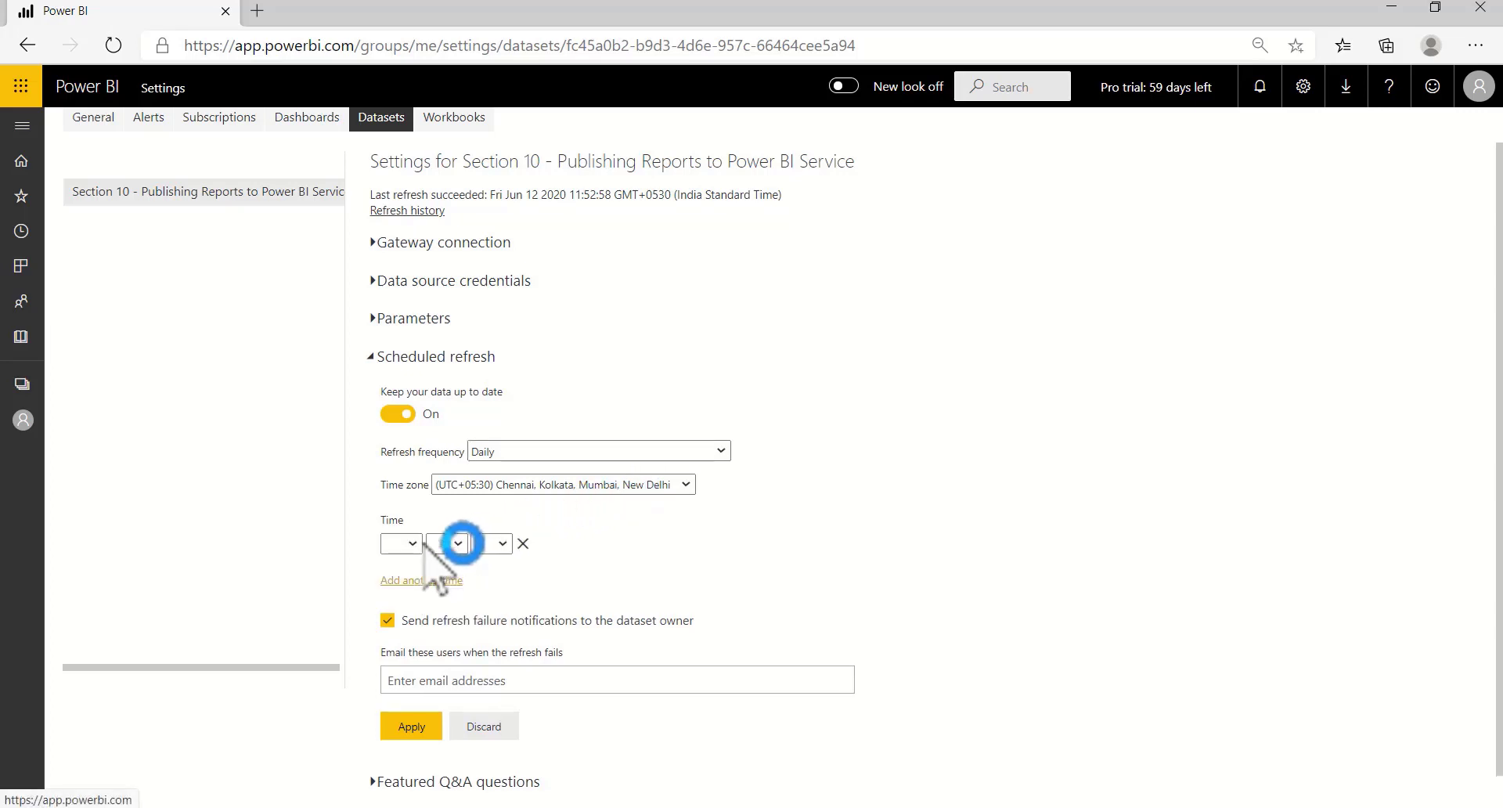
pyautogui.click(413, 544)
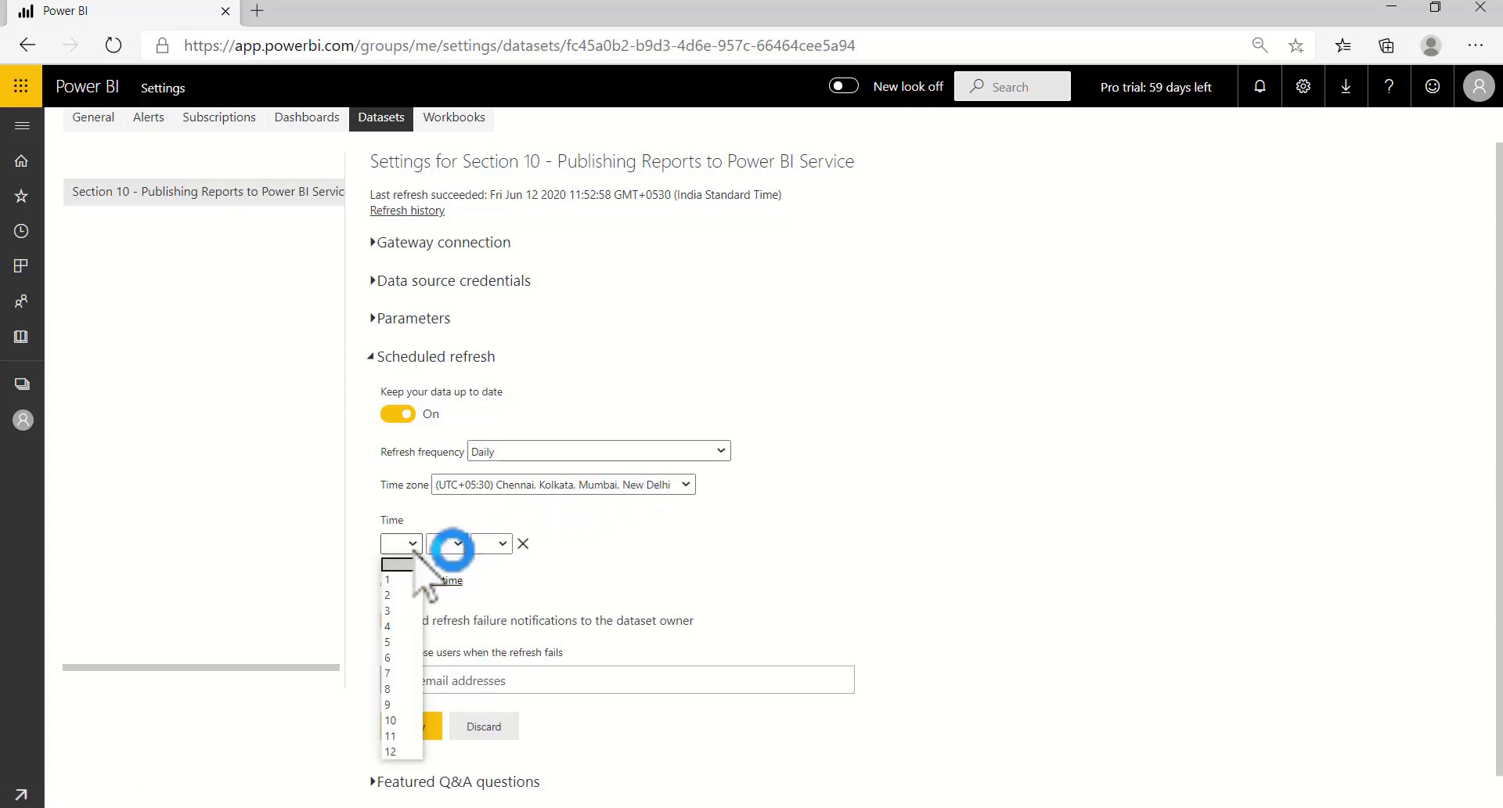
pyautogui.click(396, 610)
pyautogui.click(446, 543)
pyautogui.click(435, 564)
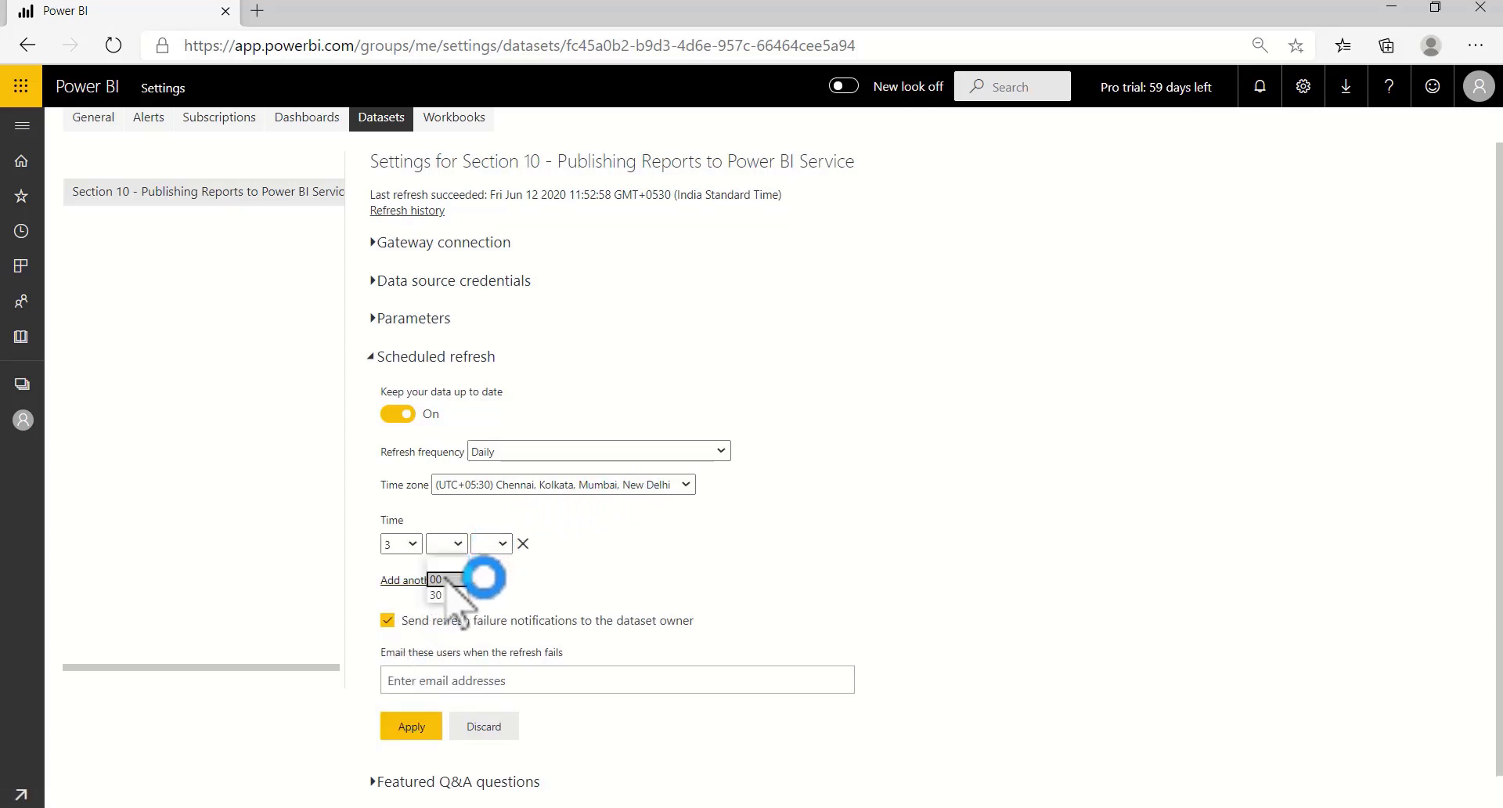
pyautogui.click(481, 545)
pyautogui.click(499, 577)
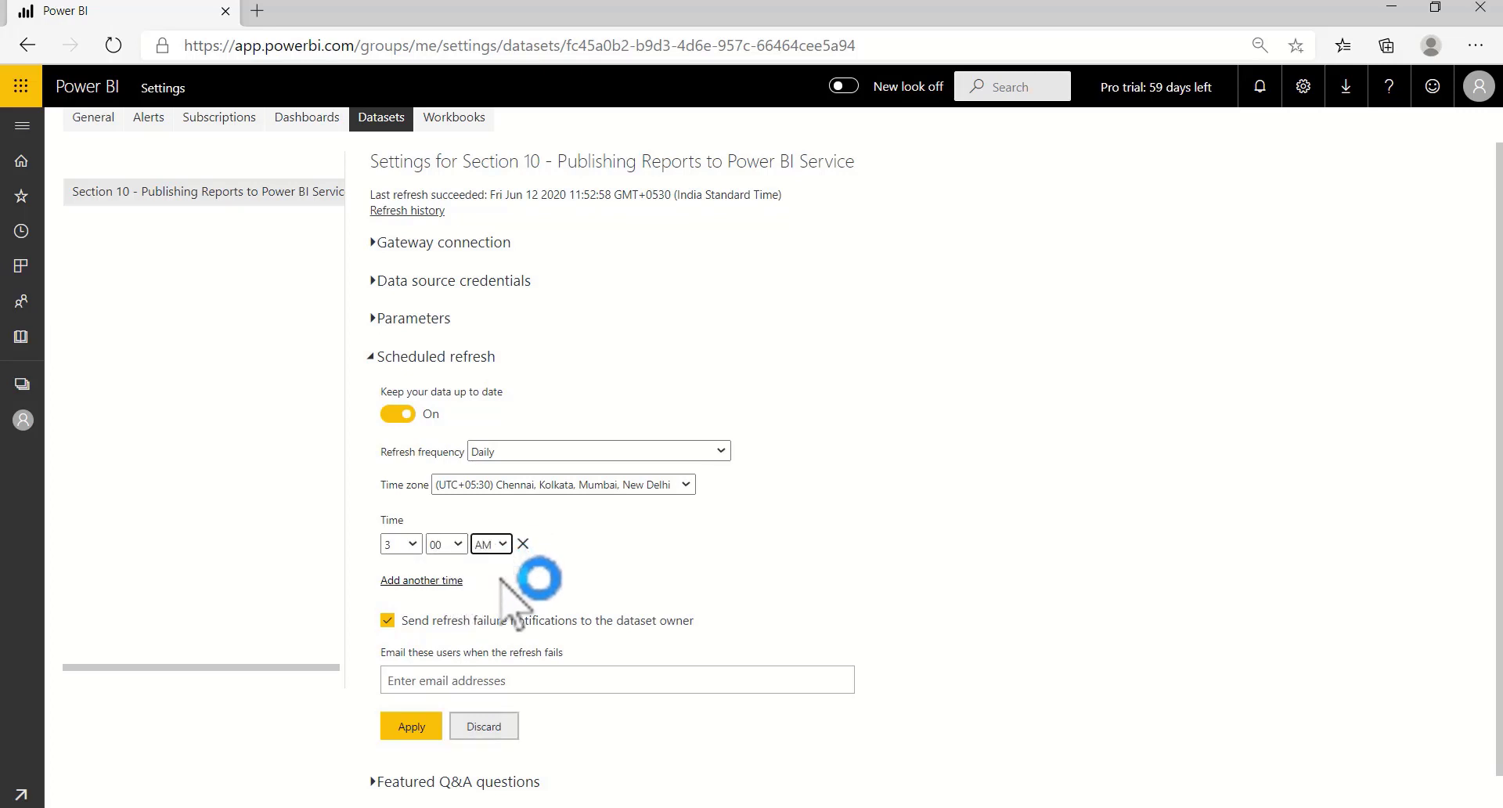
pyautogui.click(411, 726)
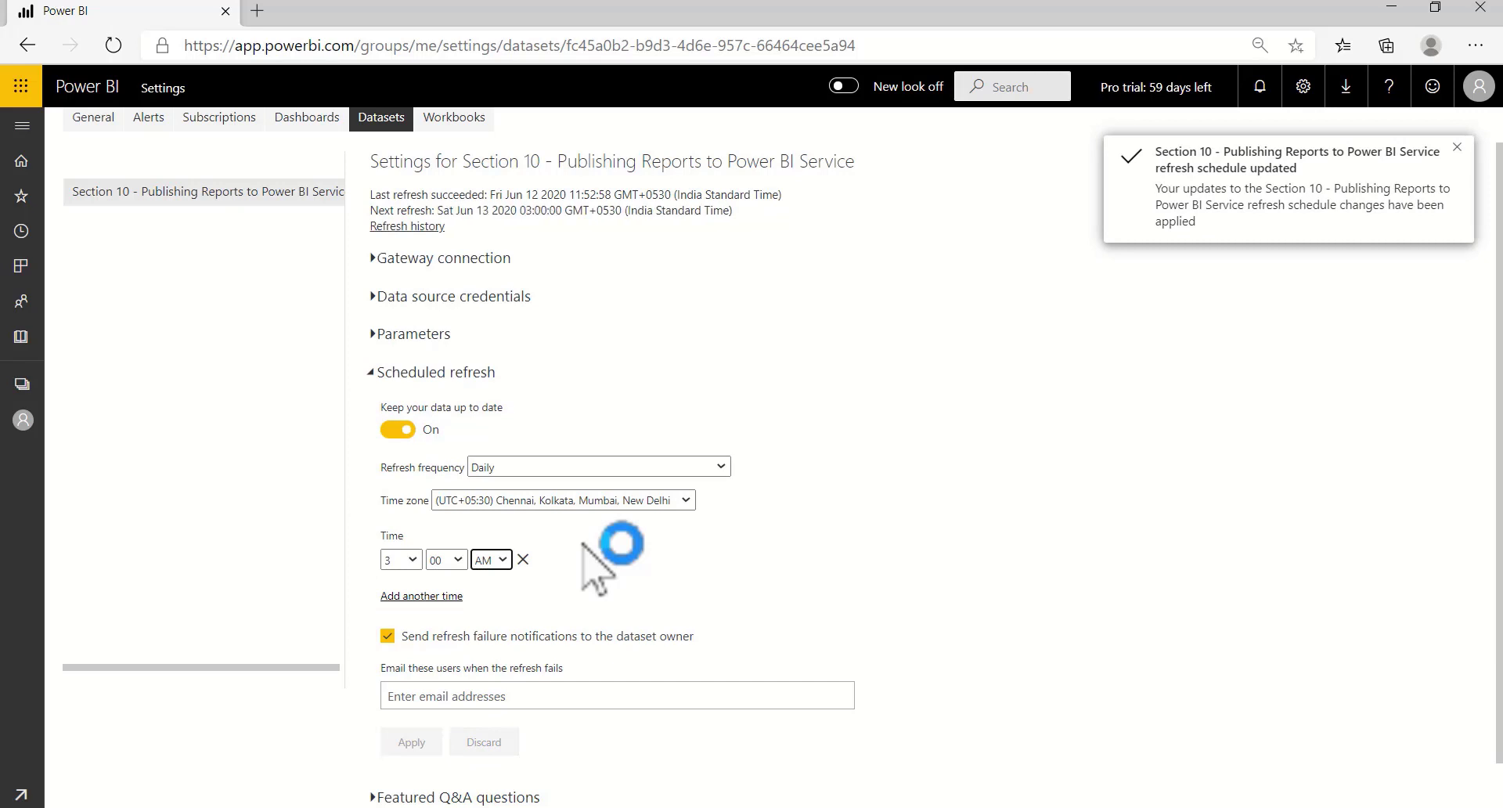
pyautogui.click(1456, 147)
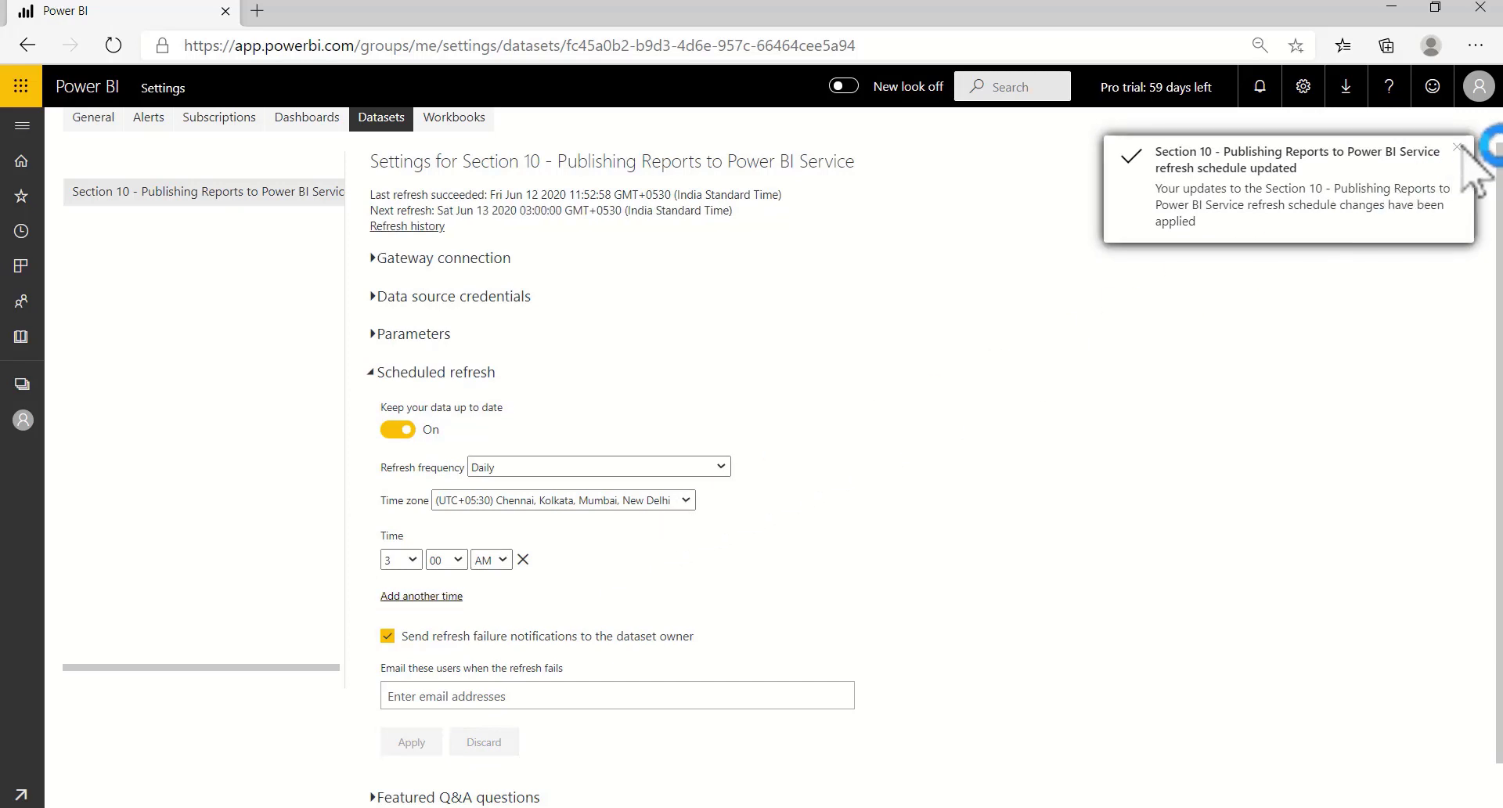
# Step: Try to apply two additional refresh times, setting one to 4:00 AM and leaving the other empty
pyautogui.click(427, 595)
pyautogui.click(422, 634)
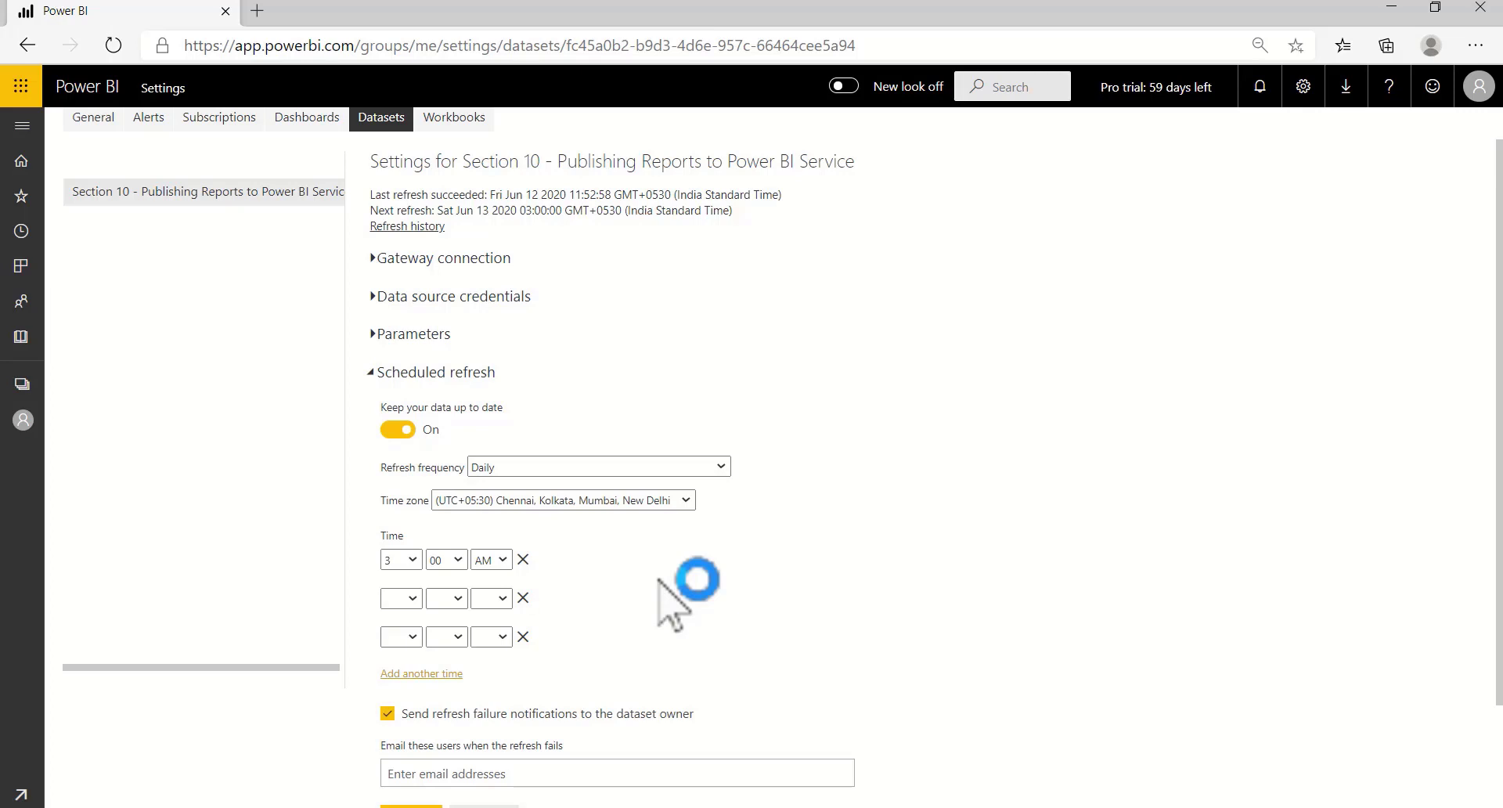
pyautogui.click(411, 600)
pyautogui.click(392, 450)
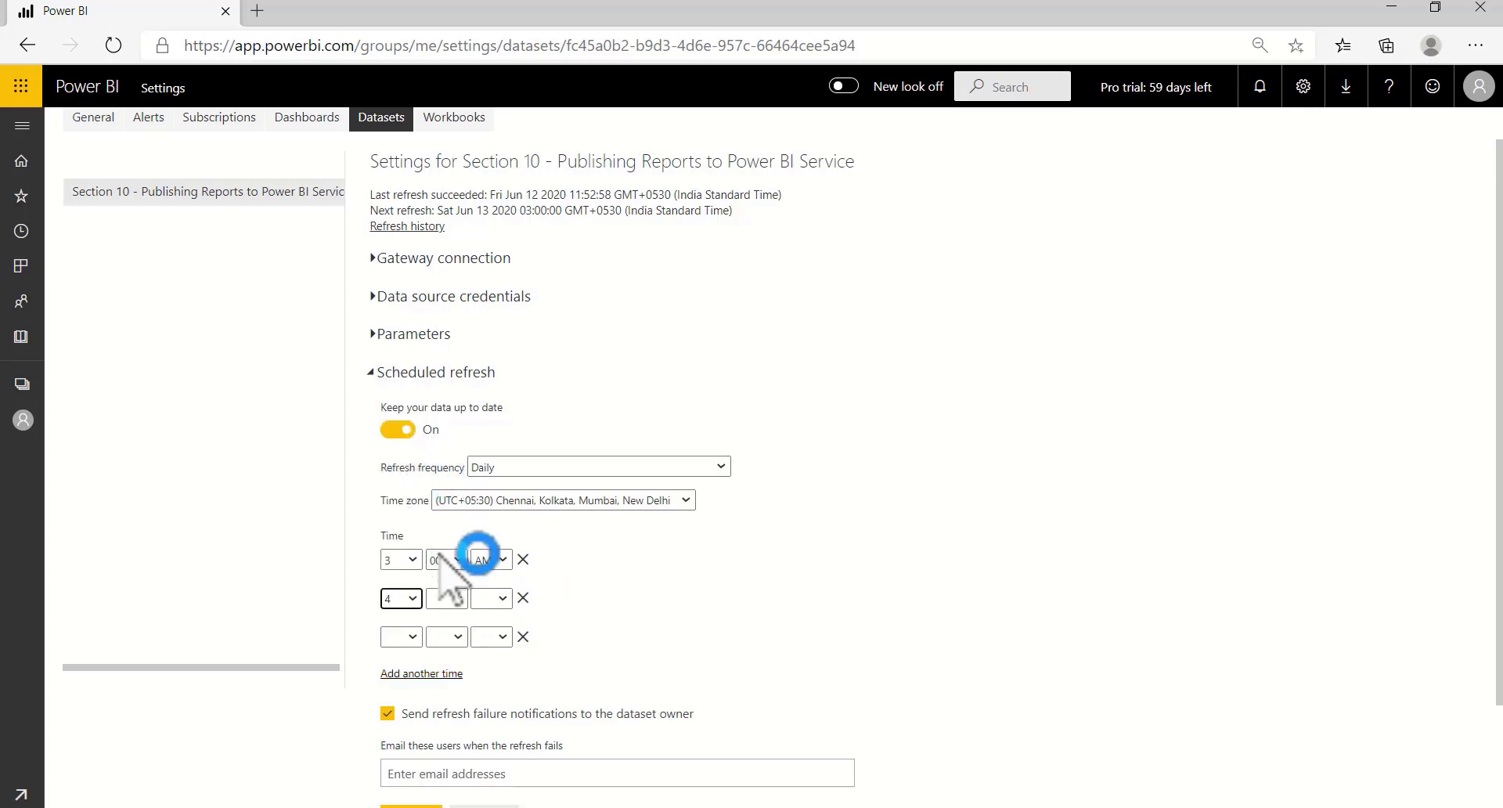
pyautogui.click(448, 599)
pyautogui.click(460, 634)
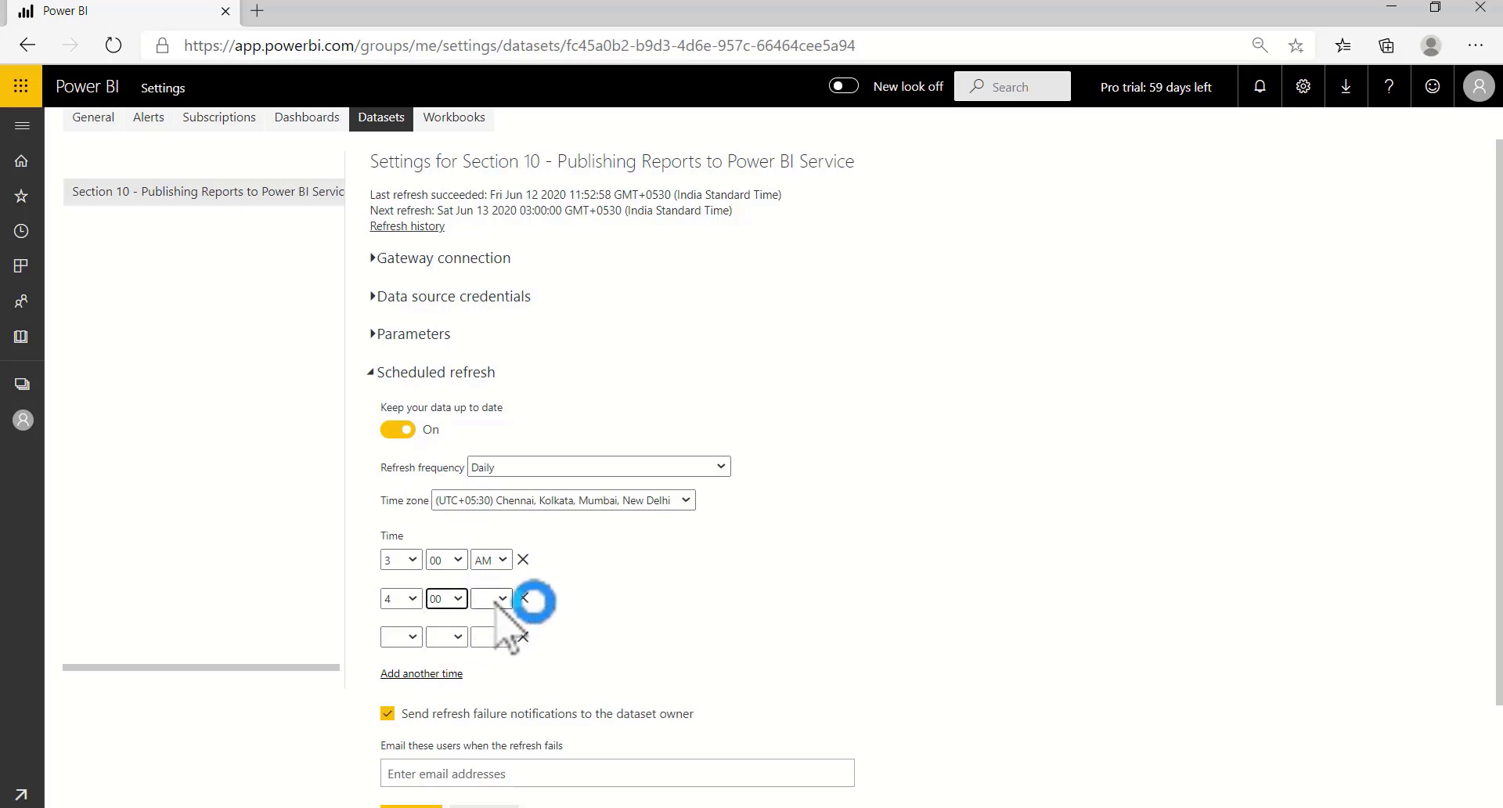
pyautogui.click(501, 599)
pyautogui.click(492, 620)
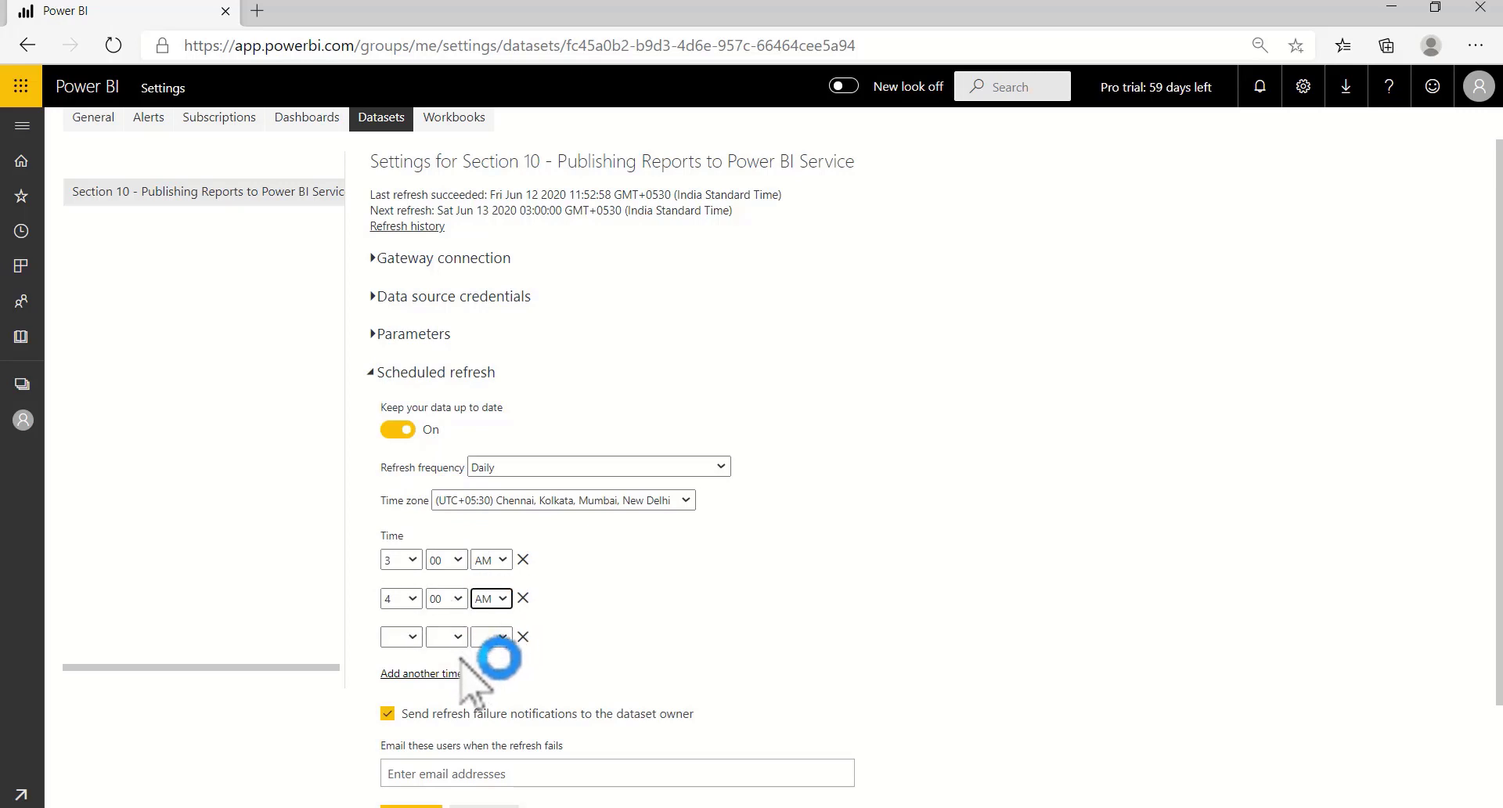
pyautogui.scroll(-3, 436, 653)
pyautogui.click(403, 691)
pyautogui.scroll(1, 401, 626)
pyautogui.scroll(2, 400, 589)
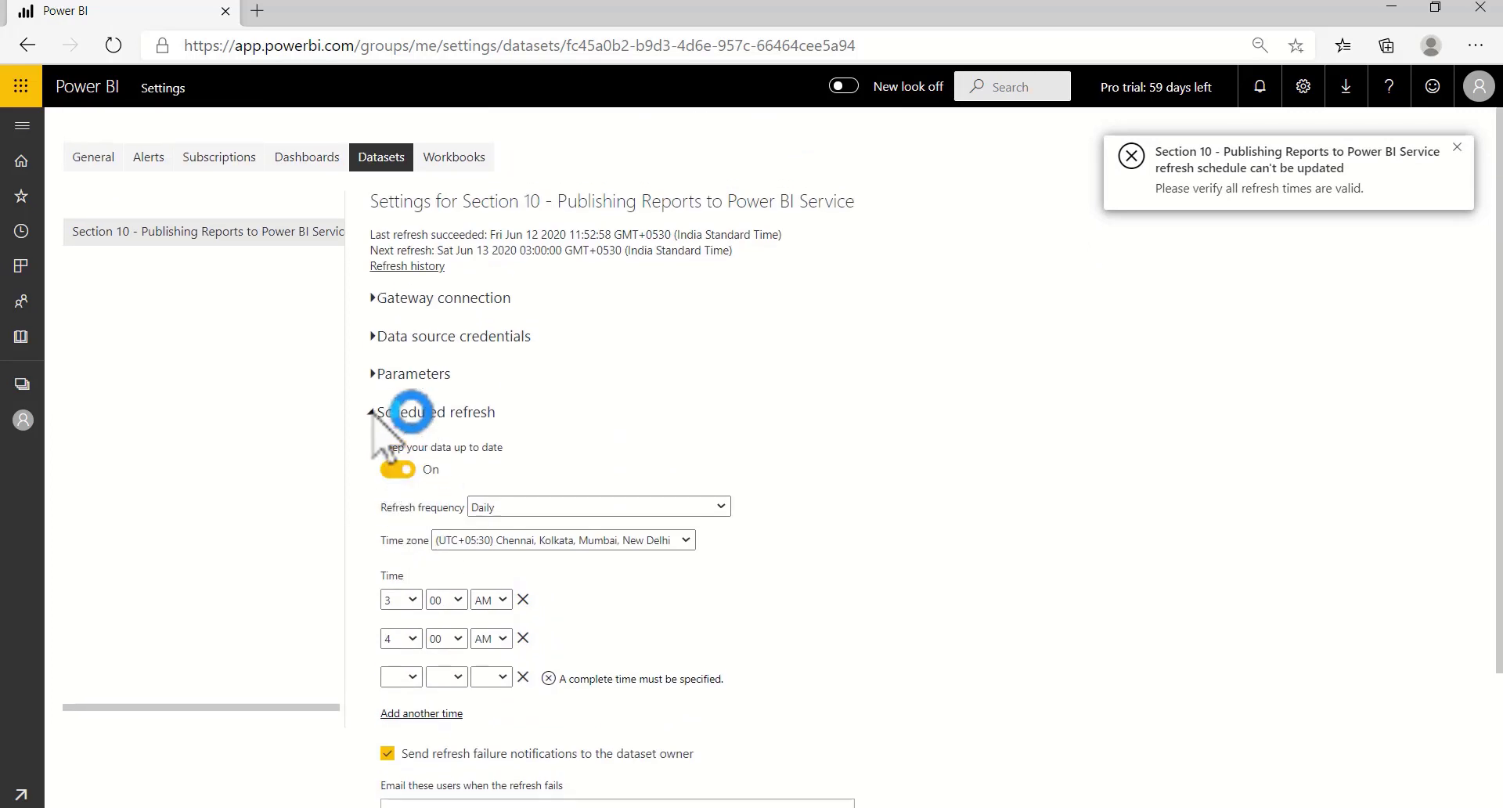
# Step: Collapse the scheduled refresh settings and switch to the Section 10 report in Power BI Desktop
pyautogui.click(374, 410)
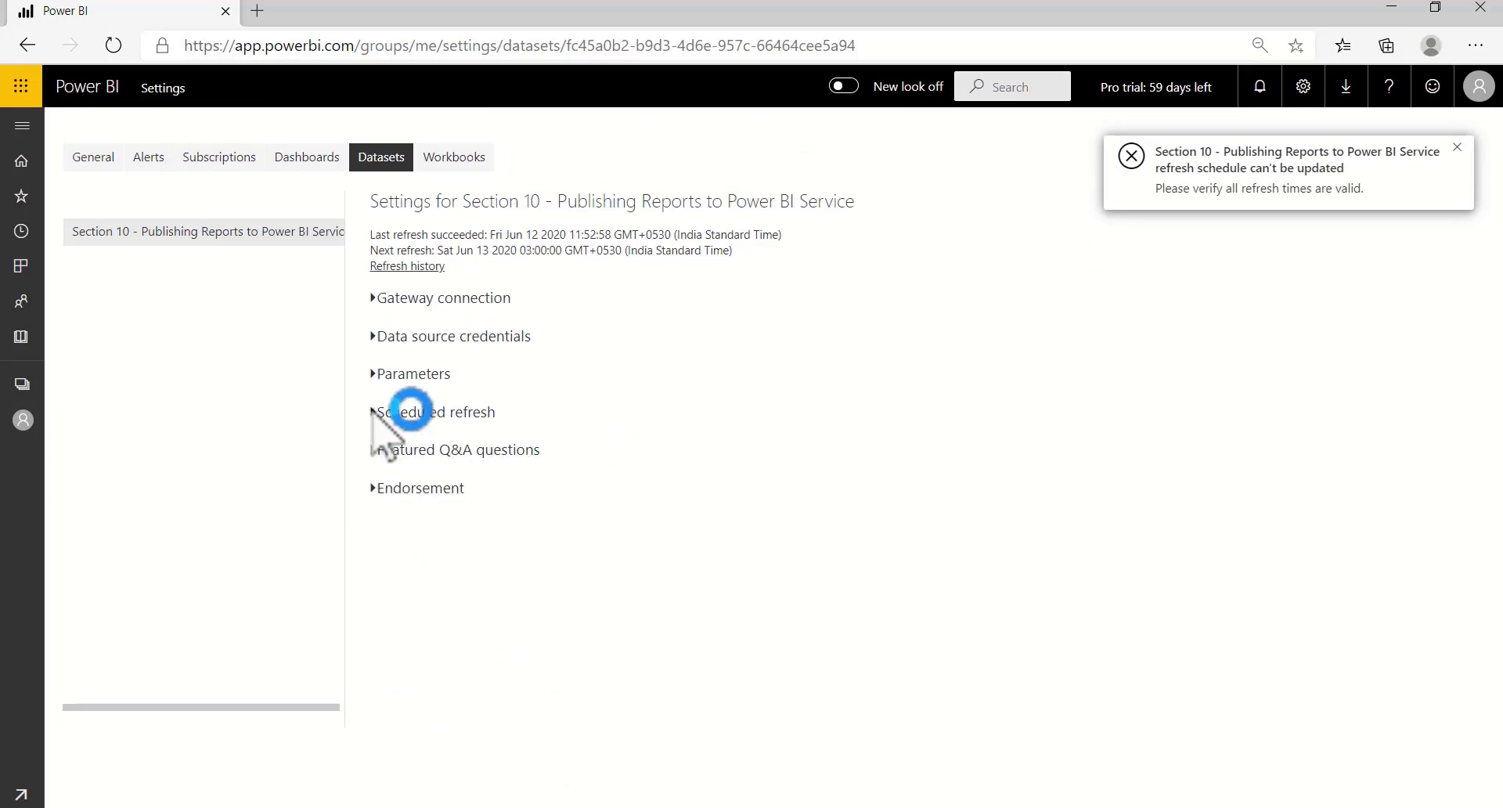
pyautogui.click(202, 807)
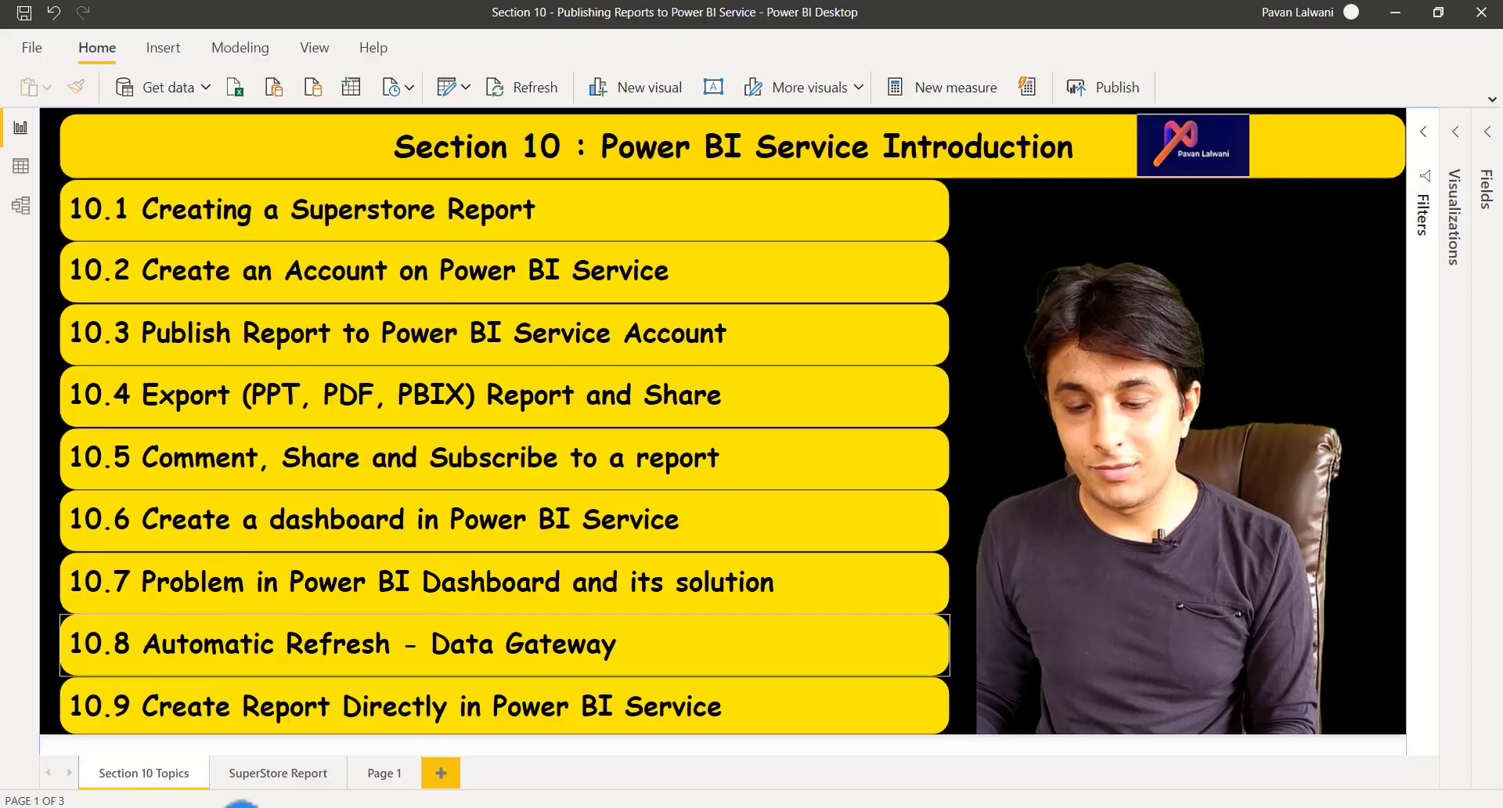